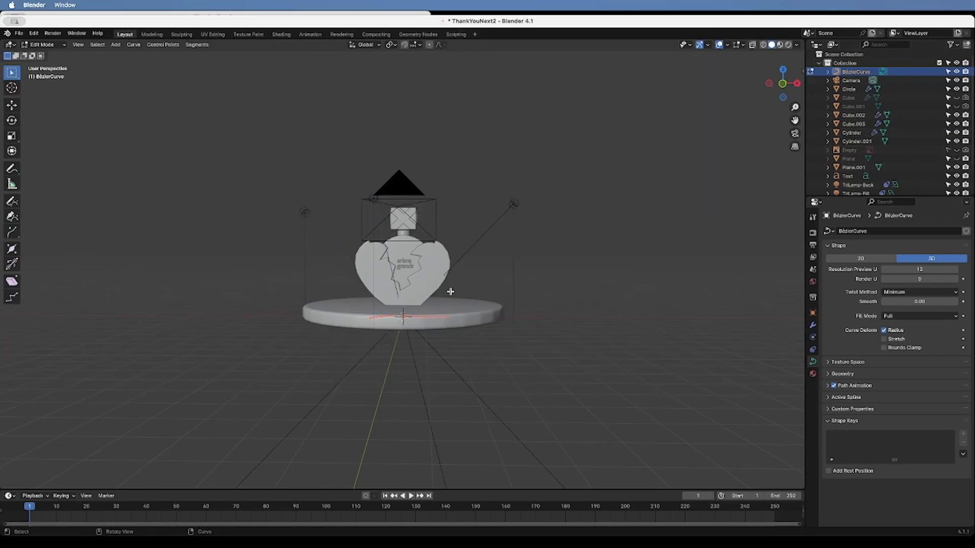
Turn on X-ray display and select the Bézier curve's control point at its +X end
click(753, 45)
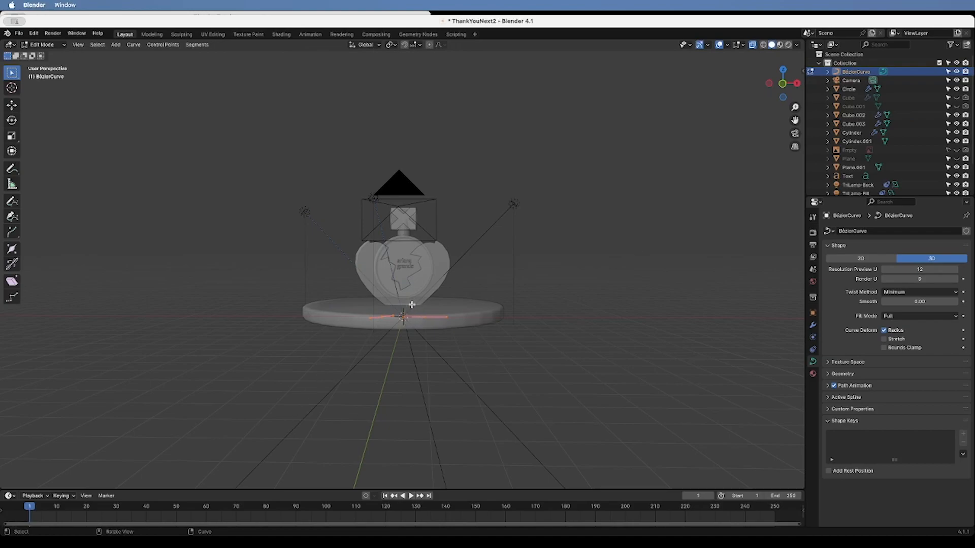
drag(412, 306, 461, 330)
key(g)
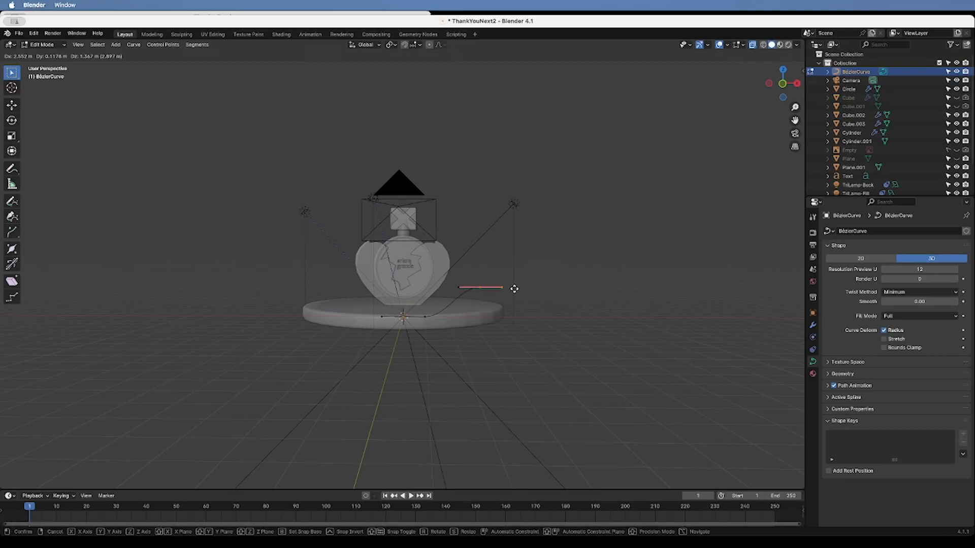
click(516, 281)
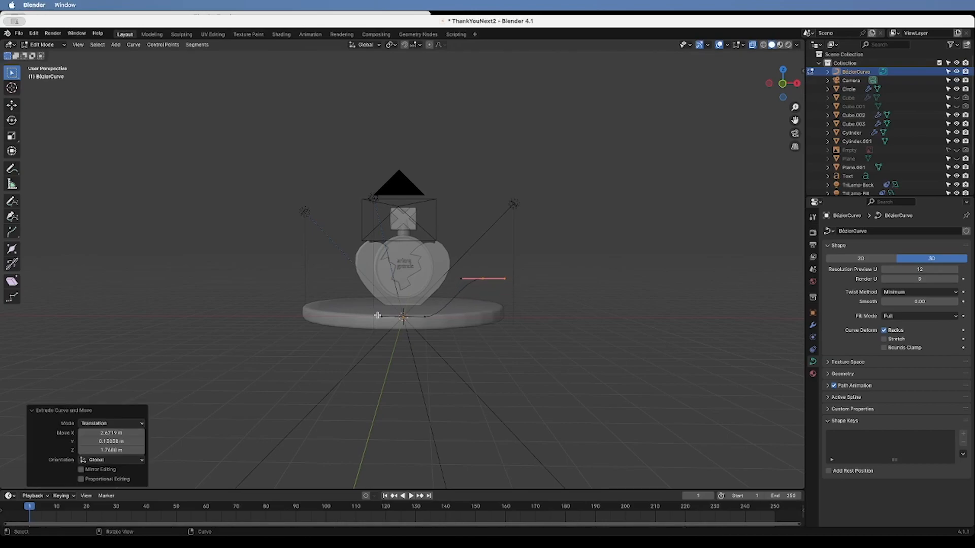
key(super+z)
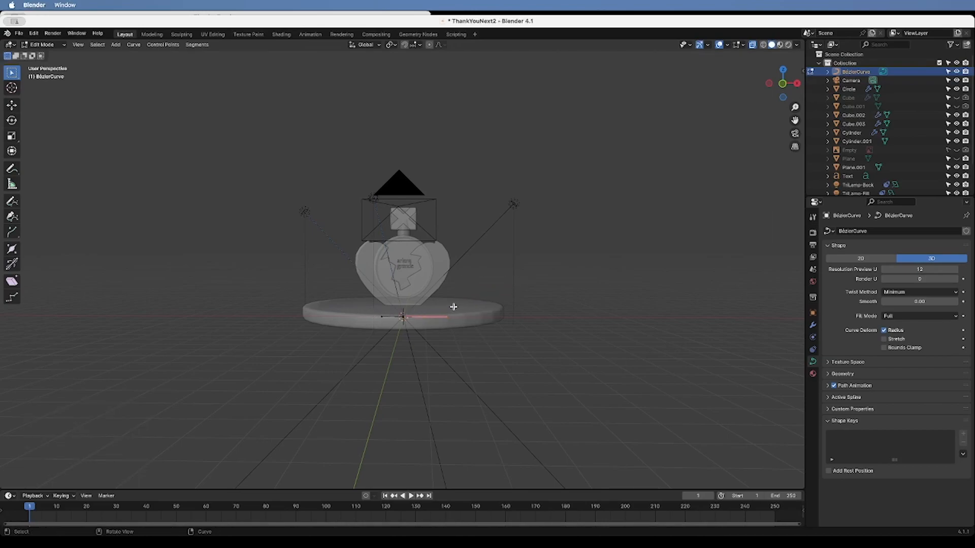
Extrude the curve's +X end point about 2.6 m along X and 2 m up beside the bottle
key(e)
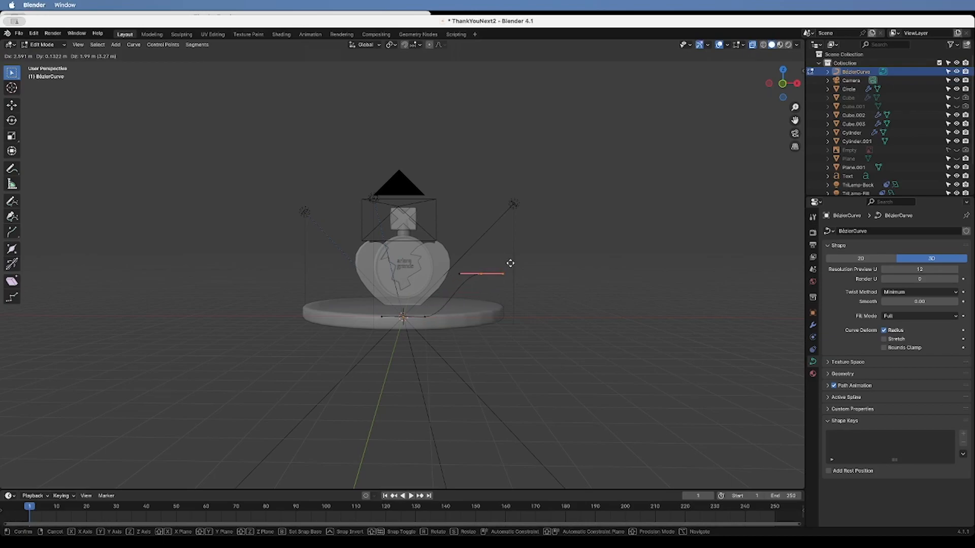
click(510, 263)
Move the whole curve about 2 m along negative Y in front of the bottle and raise it about 1.2 m
drag(775, 92, 740, 96)
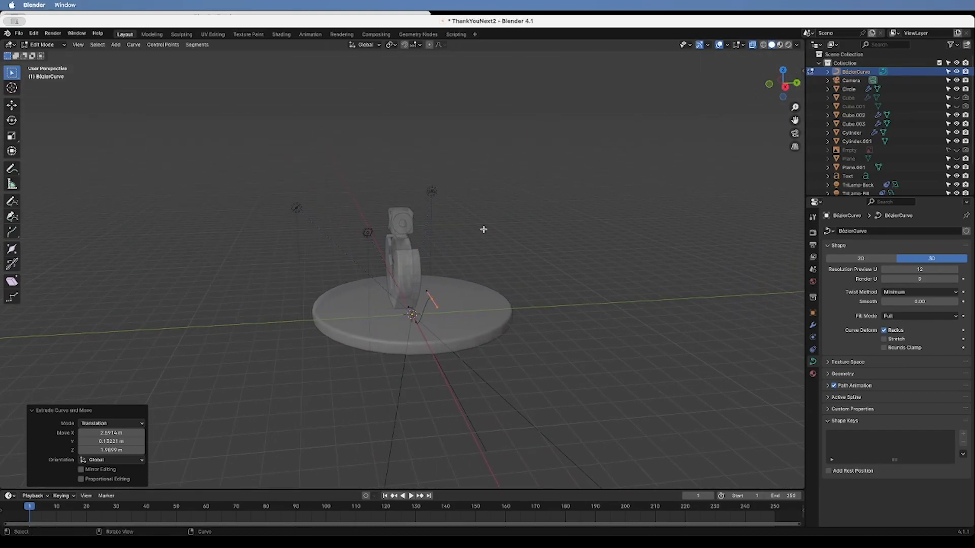
key(e)
key(g)
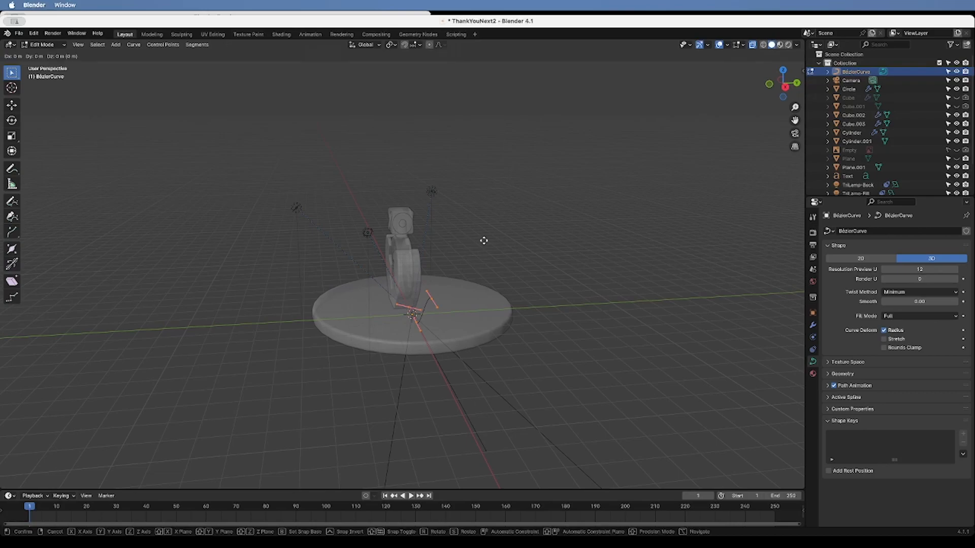
key(y)
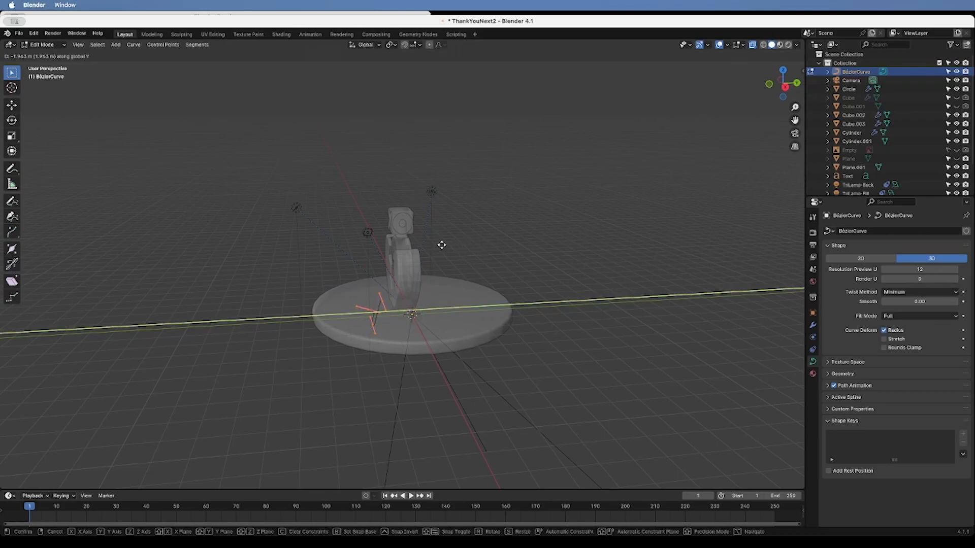
click(443, 245)
key(g)
key(z)
click(434, 218)
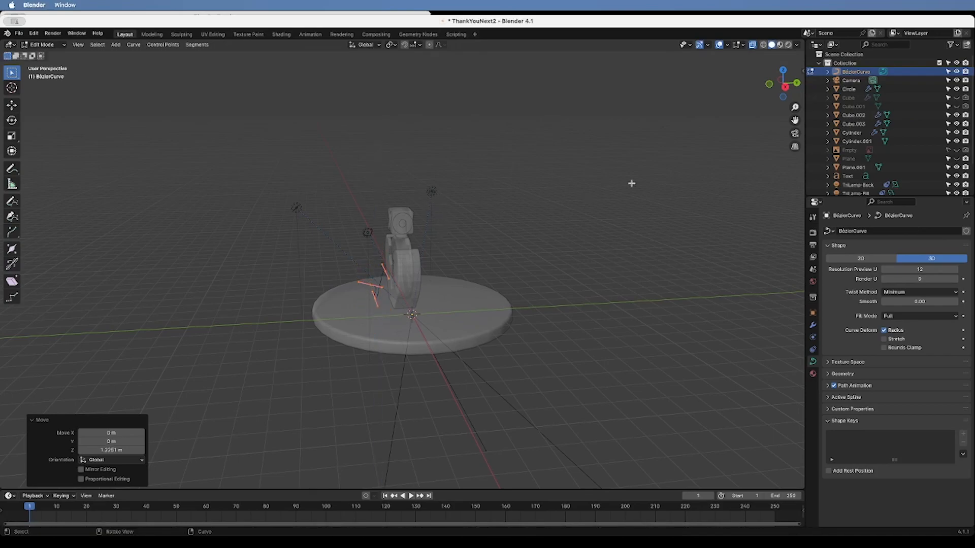
In the front view, lower the whole curve about 0.55 m along Z to the bottle's base
drag(791, 85, 784, 91)
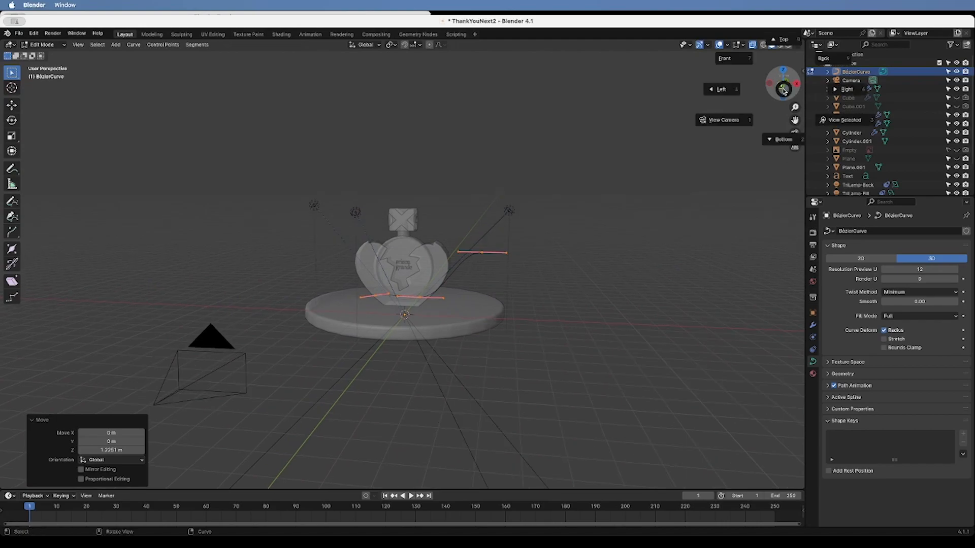
click(782, 86)
key(g)
key(z)
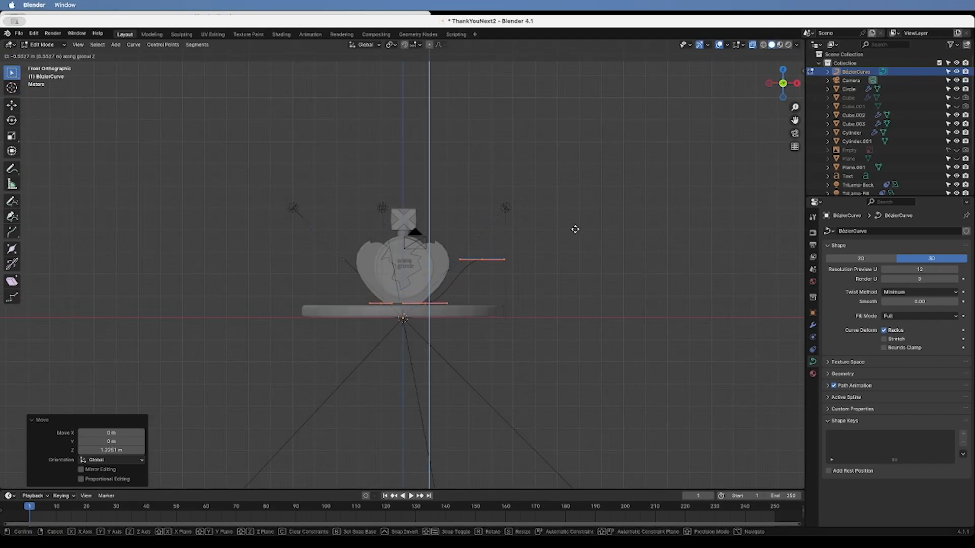
click(574, 230)
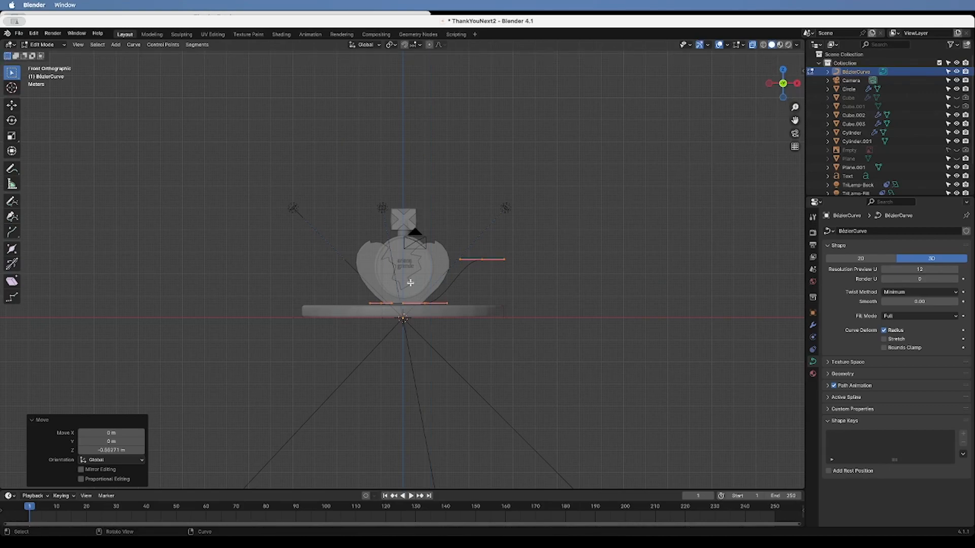
Move the curve's middle control point about 0.12 m toward negative X and 0.55 m up
click(449, 315)
key(g)
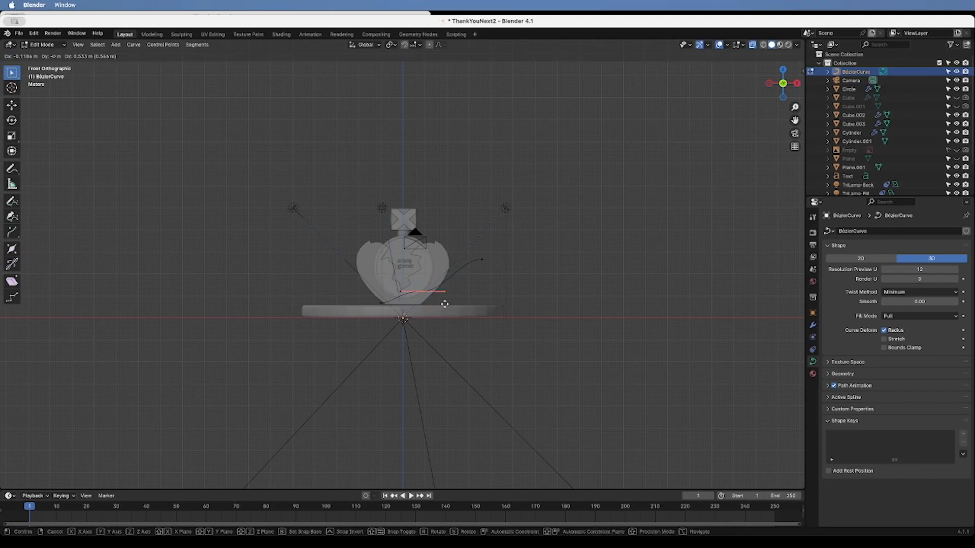
click(444, 305)
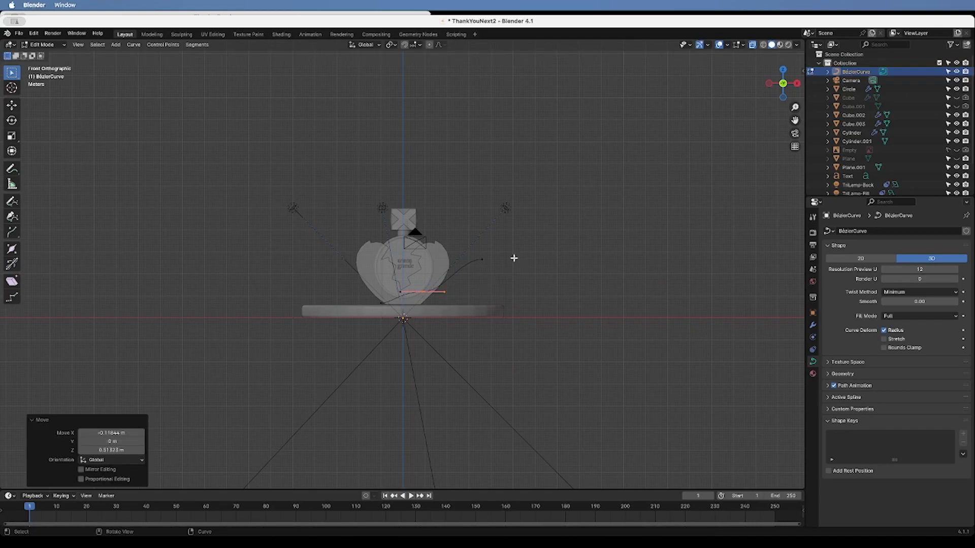
Move the curve's upper end point about 0.88 m along Y and extrude it about 1.4 m further along Y and 0.8 m up
drag(783, 83, 557, 199)
click(383, 305)
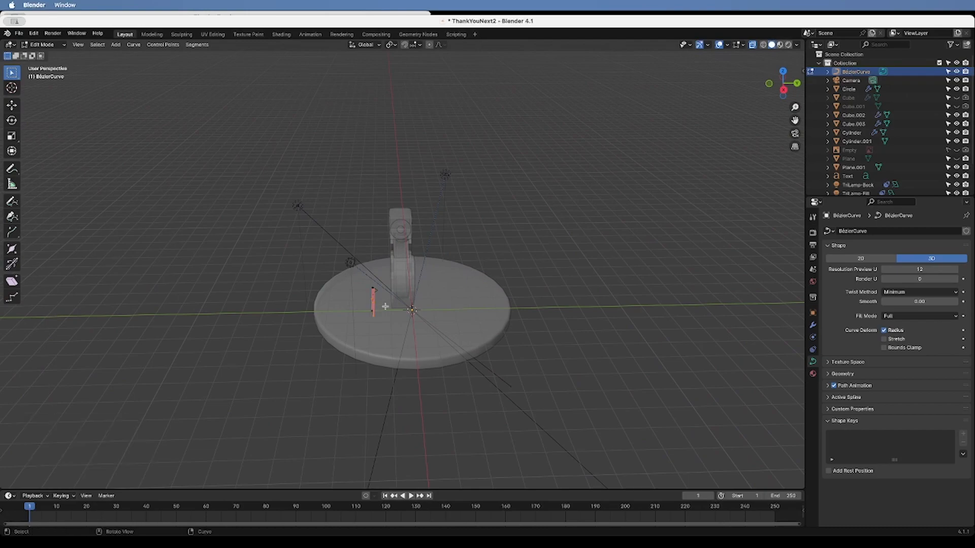
drag(361, 304, 402, 303)
key(g)
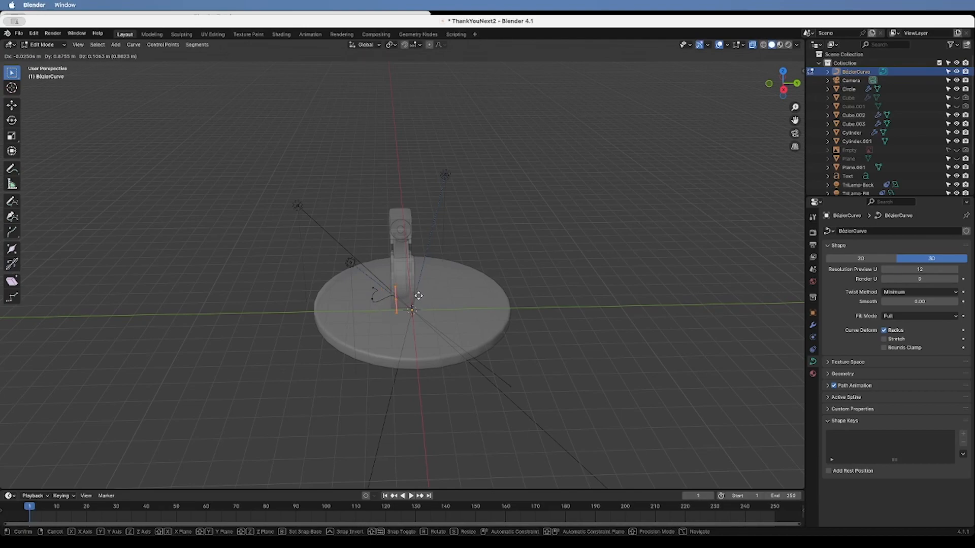
click(419, 296)
key(g)
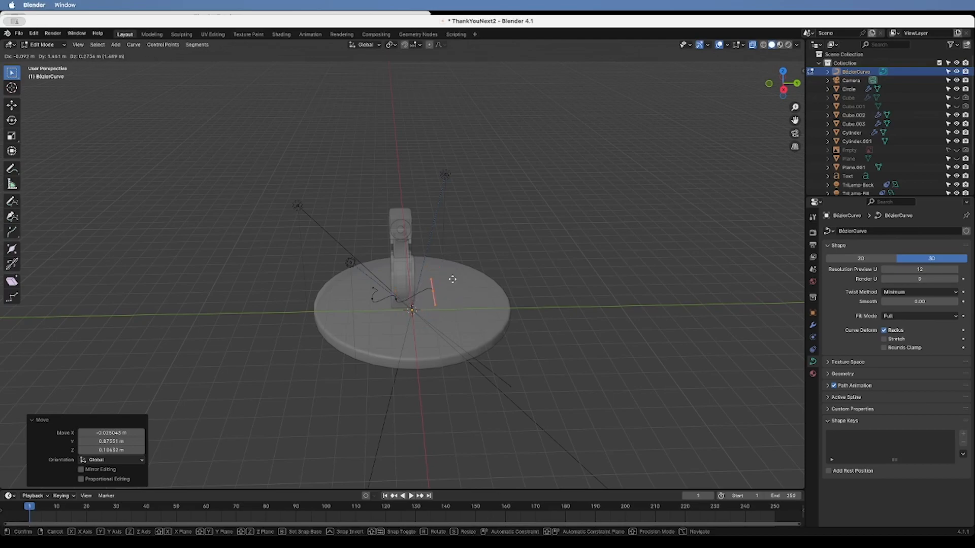
click(445, 277)
Move the curve's second-to-last control point inward toward the bottle and slightly down
drag(783, 83, 754, 72)
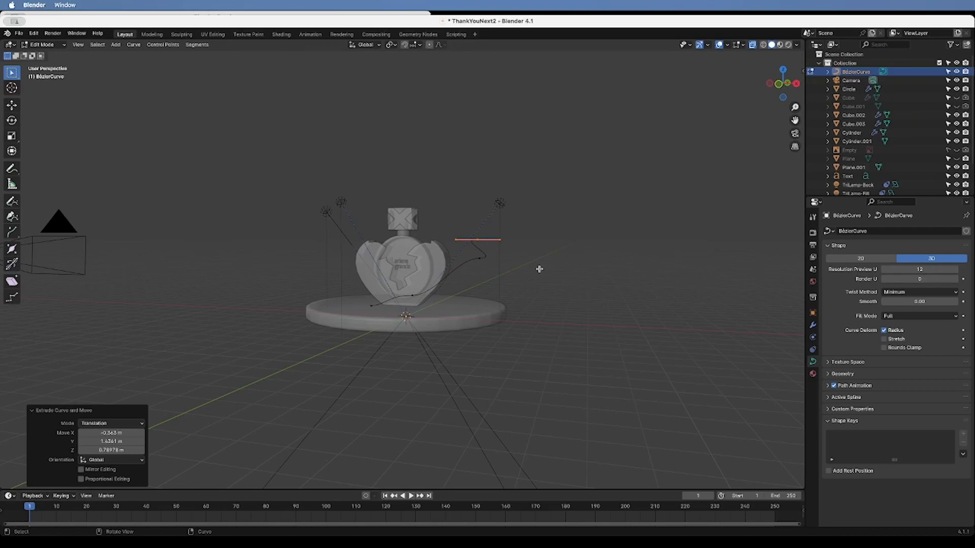
click(447, 275)
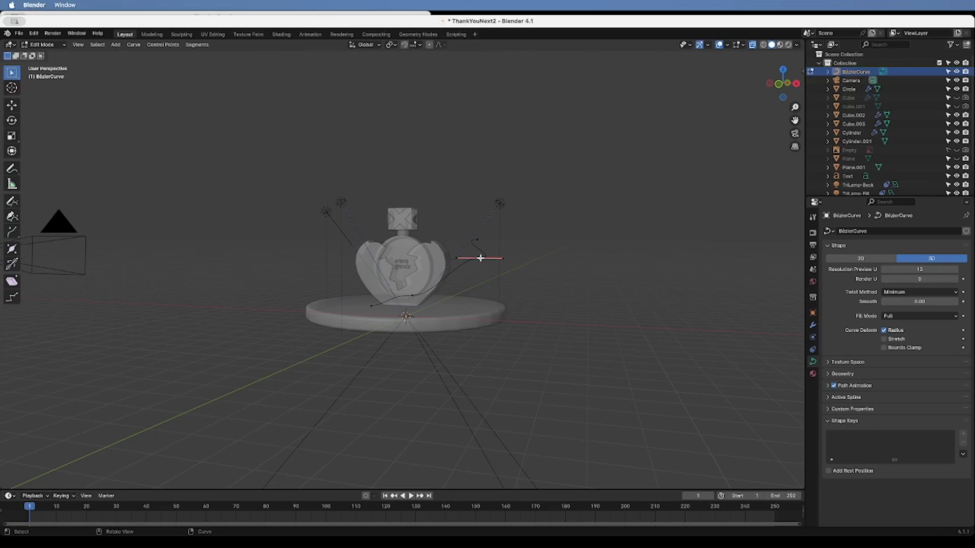
key(g)
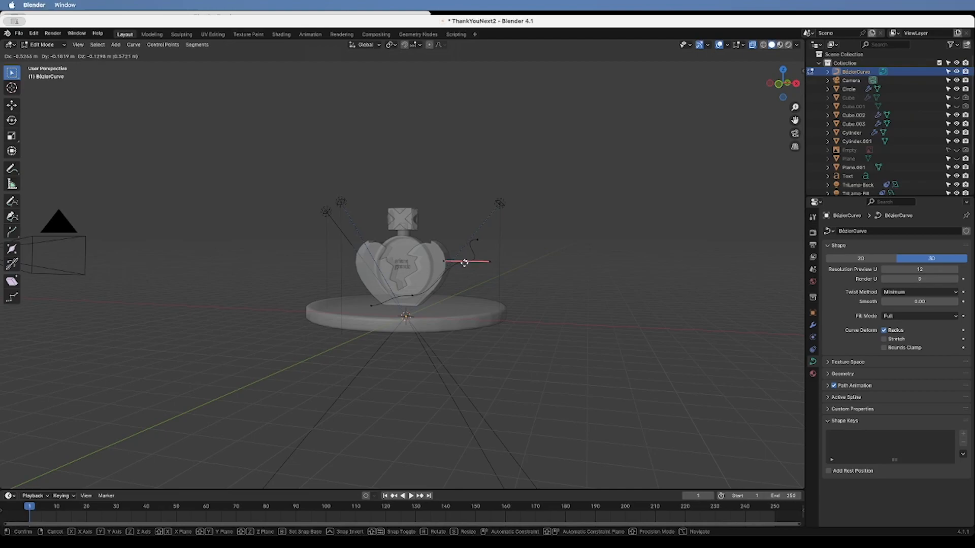
click(459, 267)
Raise the control point near the bottle's base slightly and move the second-to-last point about 0.7 m toward negative X, close to the bottle's side
click(419, 298)
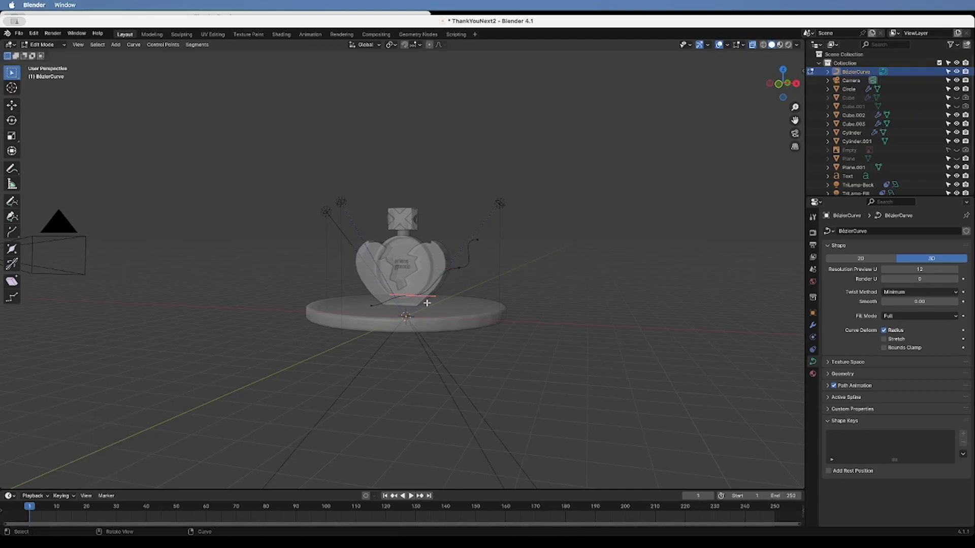
key(g)
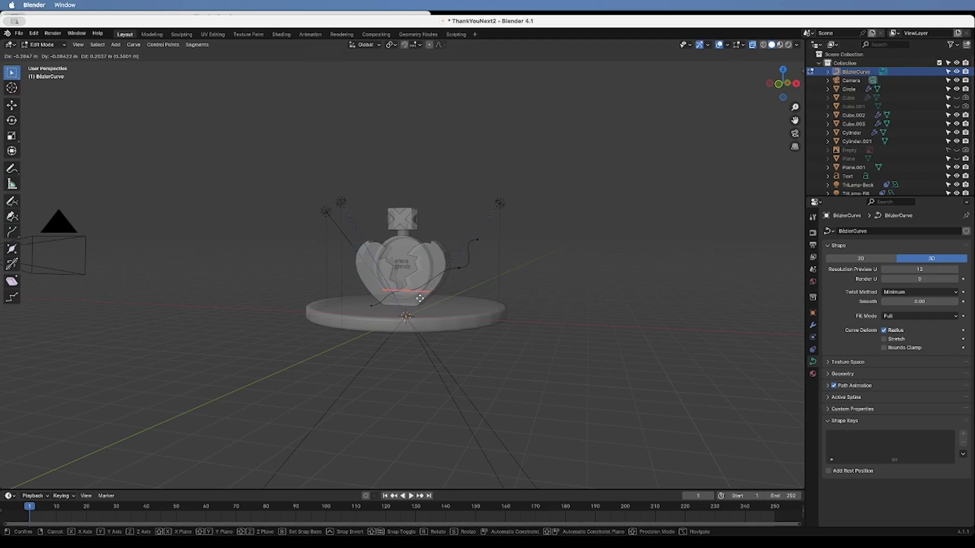
click(440, 282)
click(459, 268)
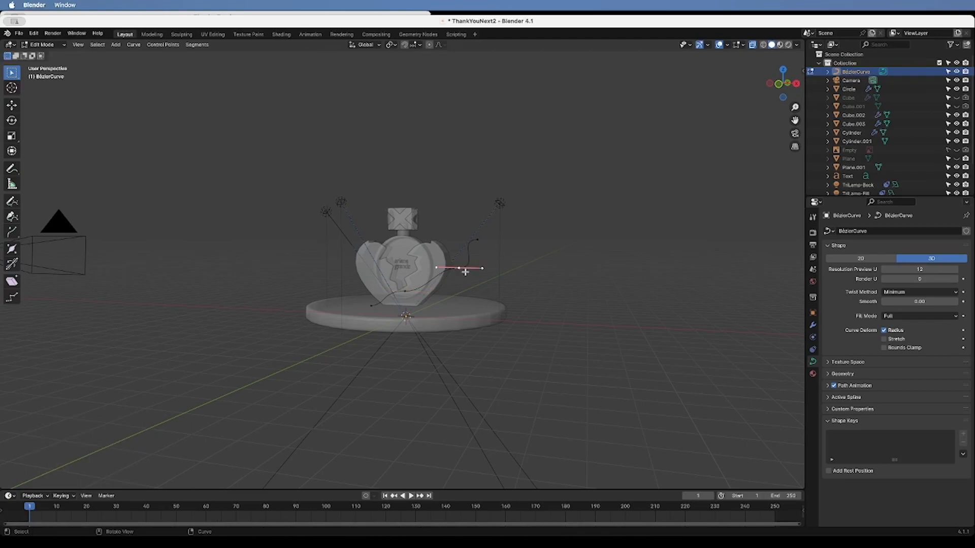
key(g)
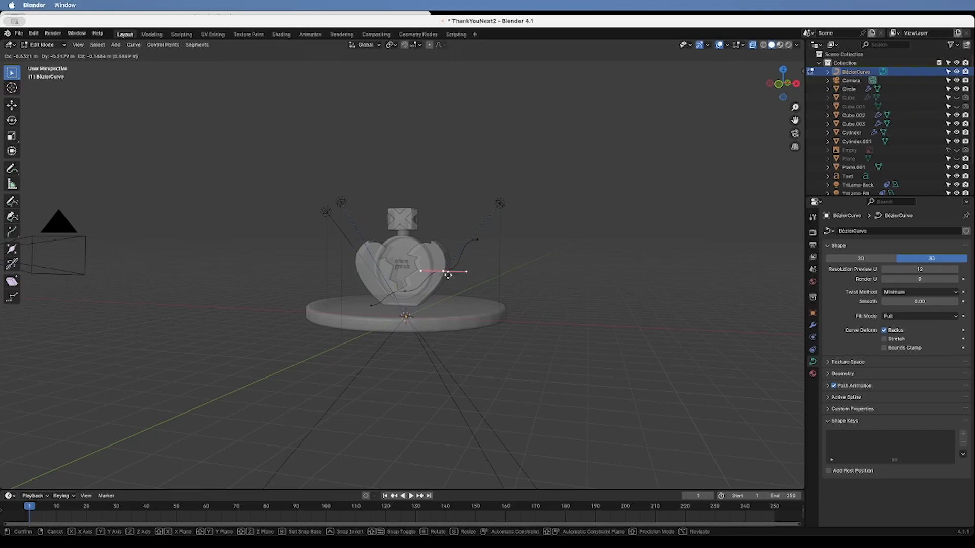
click(447, 268)
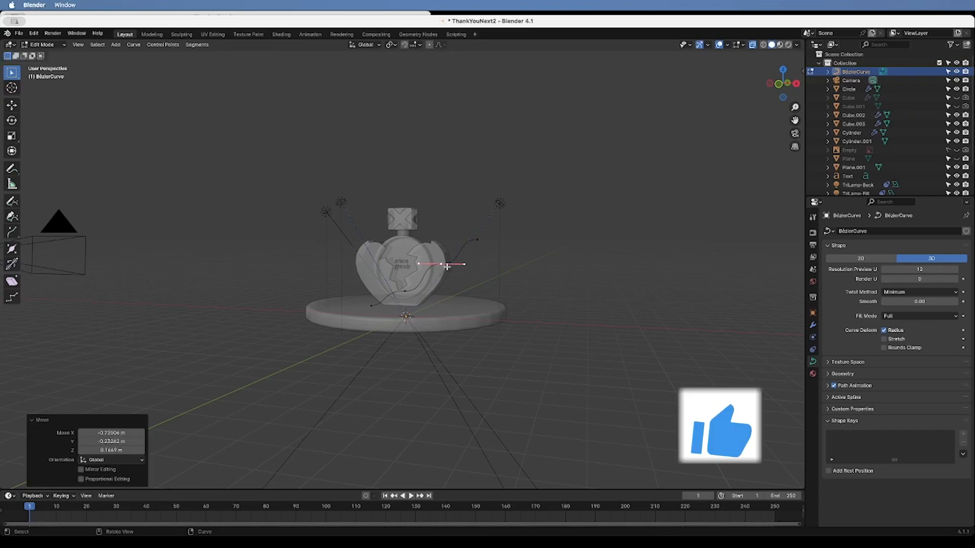
Move the curve's free end point behind the bottle slightly down and closer to the bottle
drag(785, 81, 537, 239)
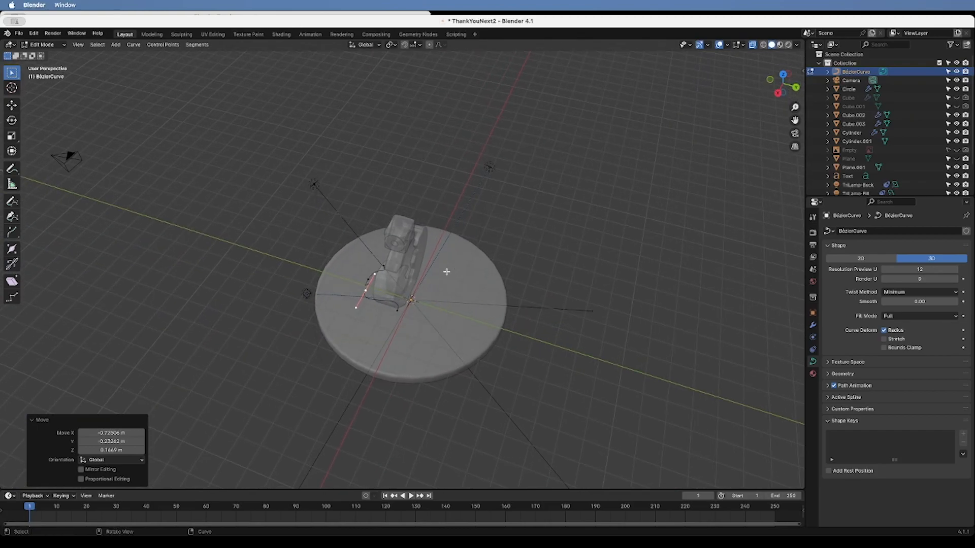
key(super+z)
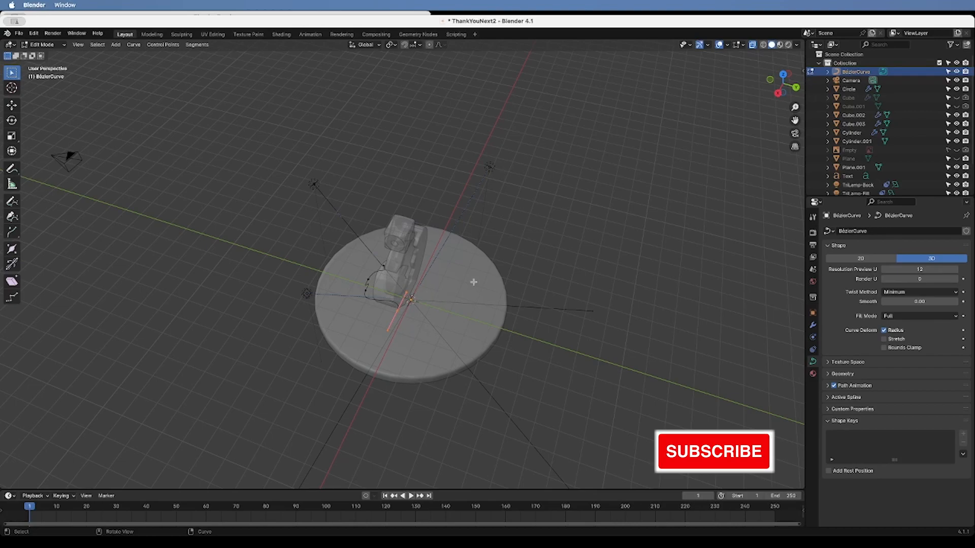
drag(783, 83, 723, 122)
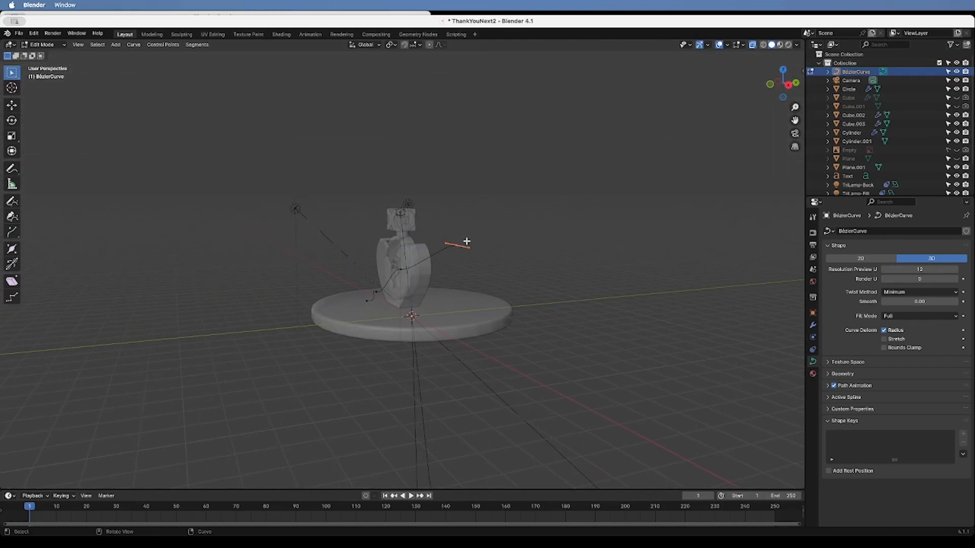
key(g)
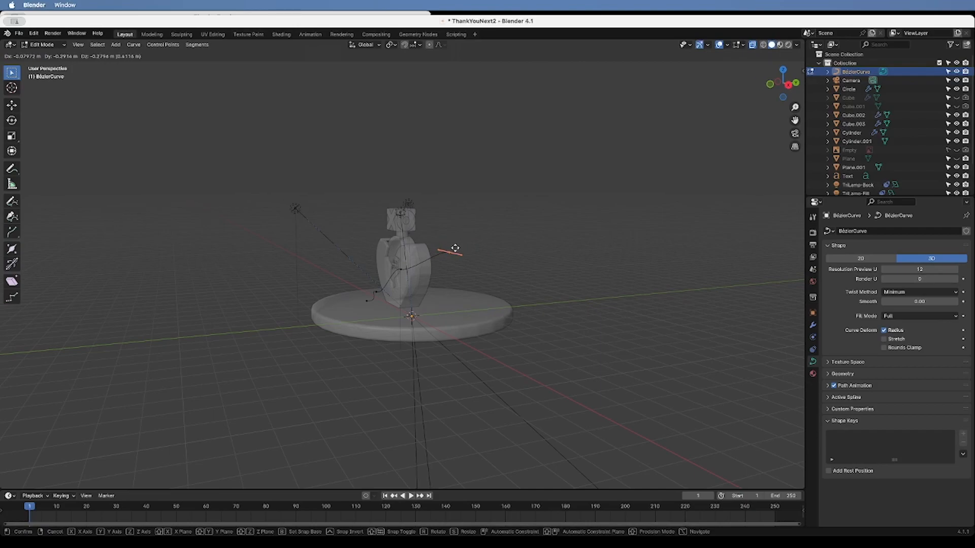
click(455, 249)
Scale the end point's handles to about 0.78 and rotate them so the curve bends around the back of the bottle
drag(785, 83, 488, 289)
key(s)
click(430, 249)
key(r)
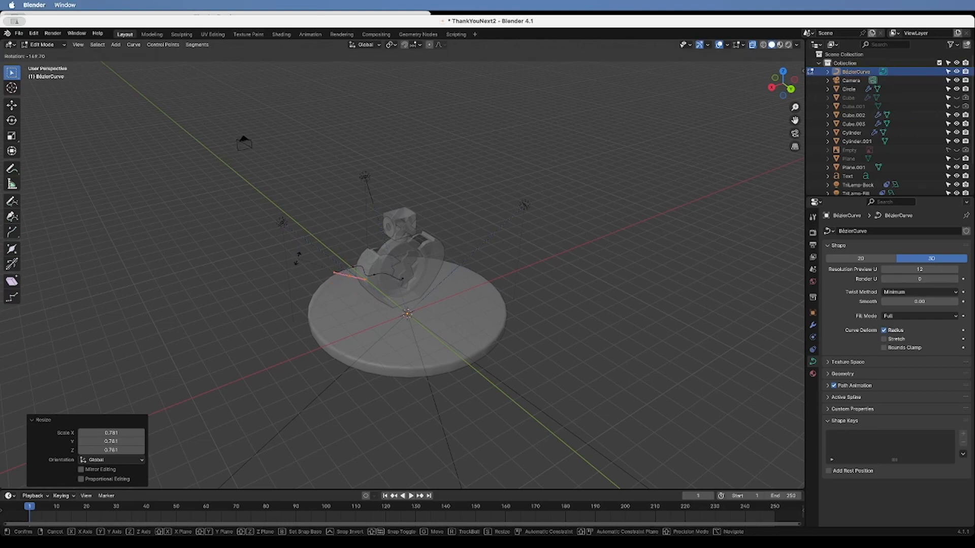
click(296, 269)
Move the end point about 0.66 m along Y and 0.6 m down, and shift its handle about 0.47 m toward negative X
key(g)
click(415, 293)
drag(790, 97, 697, 105)
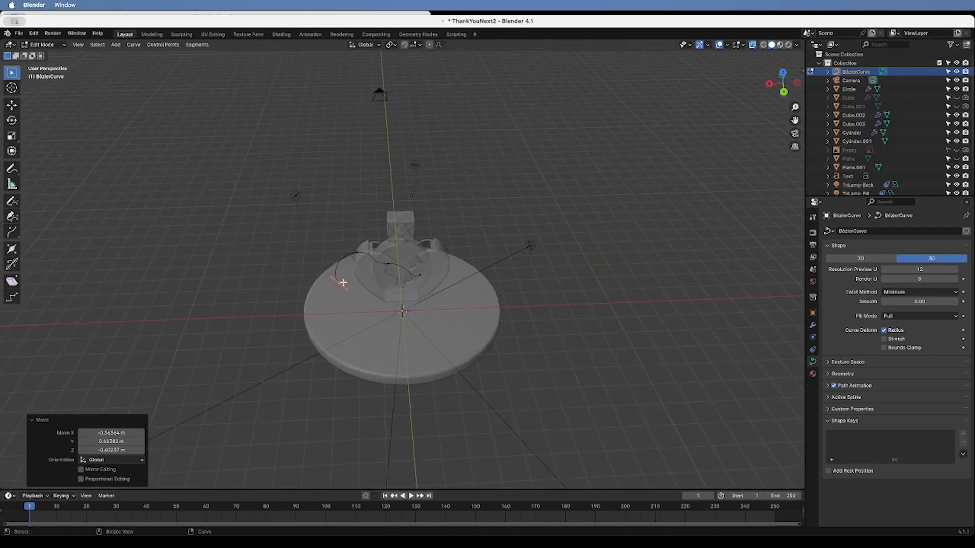
click(357, 298)
key(g)
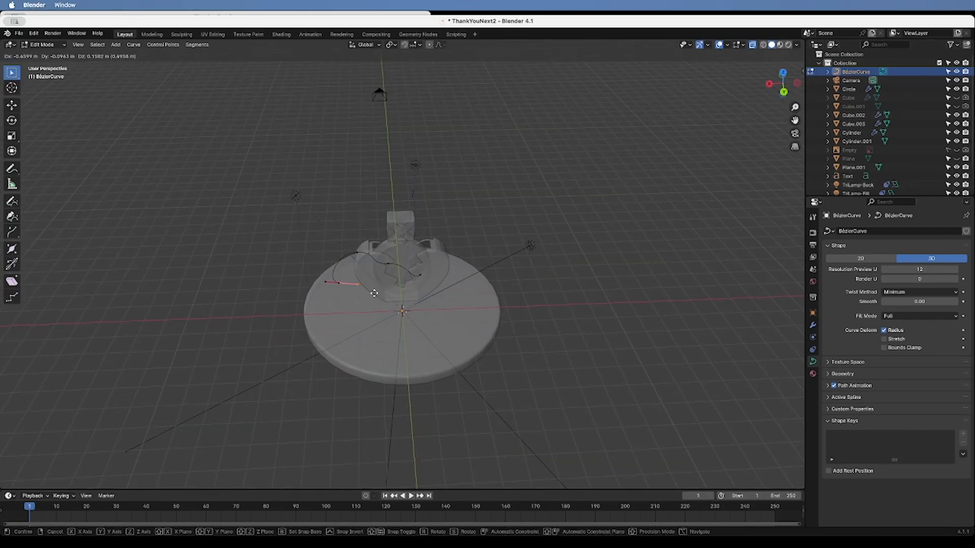
click(375, 295)
Extrude a new point from the curve's end about 0.77 m toward negative X, 0.36 m along Y and 1.24 m up
drag(783, 84, 531, 276)
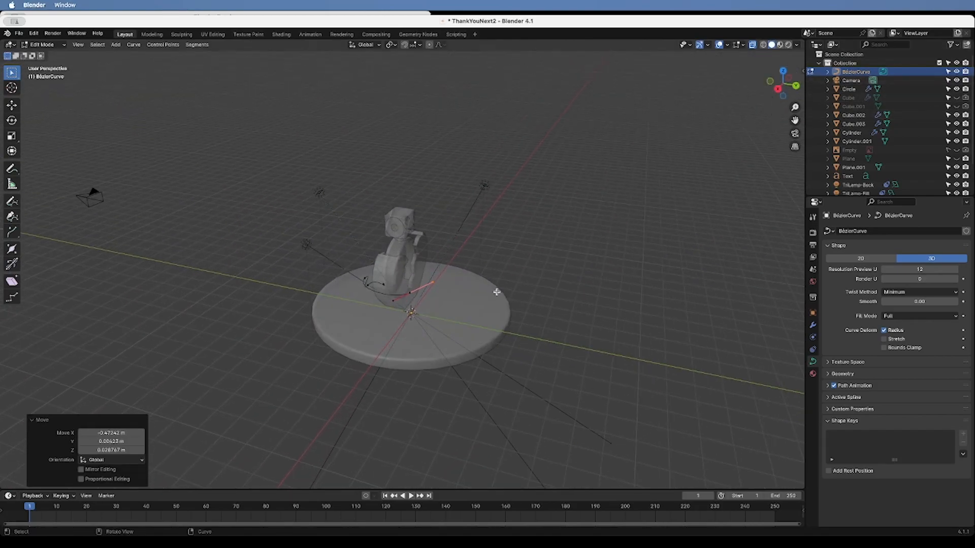
key(g)
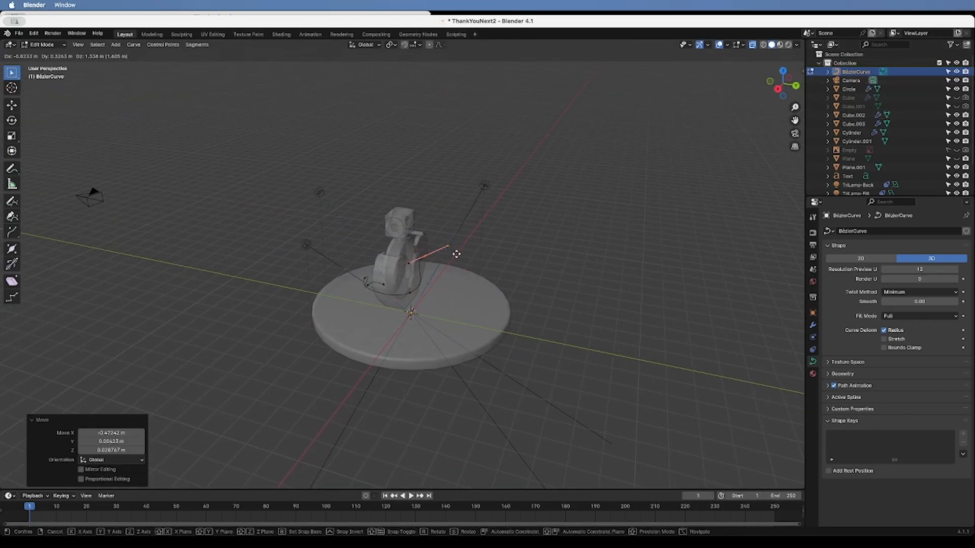
click(456, 257)
Lower the curve's new end point about 0.74 m and move it about 1.19 m toward negative Y
drag(783, 84, 644, 131)
key(g)
key(z)
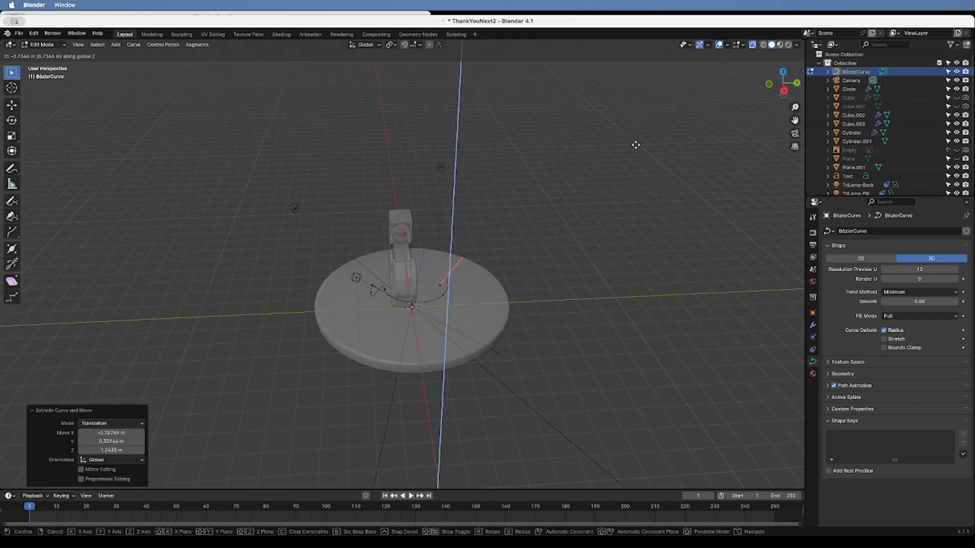
click(635, 144)
key(g)
key(y)
click(608, 146)
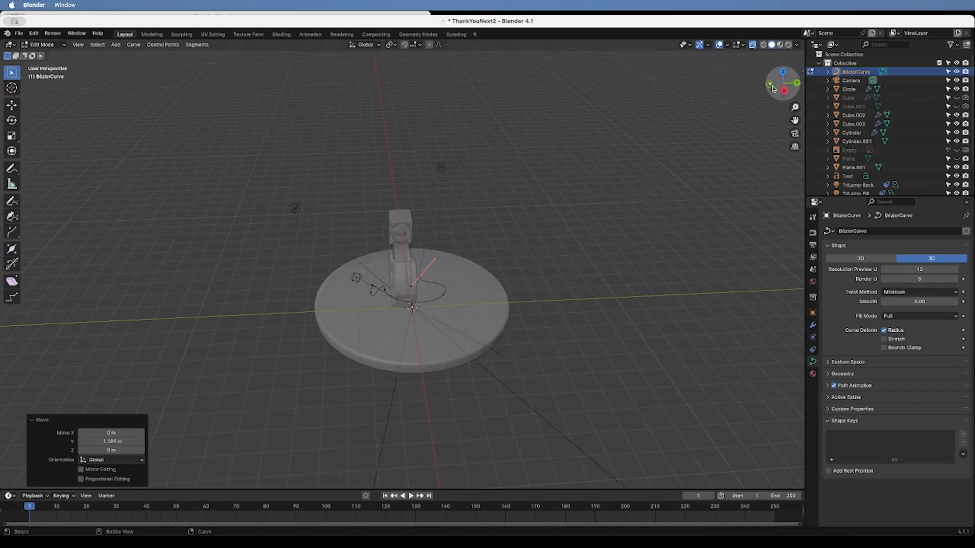
Extrude four more points from the curve's end so it continues in an up-and-down wave around the bottle
drag(783, 84, 666, 56)
key(e)
click(450, 306)
key(e)
click(477, 260)
key(e)
click(490, 308)
drag(783, 84, 645, 109)
key(e)
click(495, 287)
Rotate the handles near the curve's end and move the end point about 1.72 m along X, 1.06 m toward negative Y and 0.25 m up
drag(783, 84, 599, 167)
key(r)
click(584, 217)
click(363, 292)
key(r)
click(355, 303)
key(r)
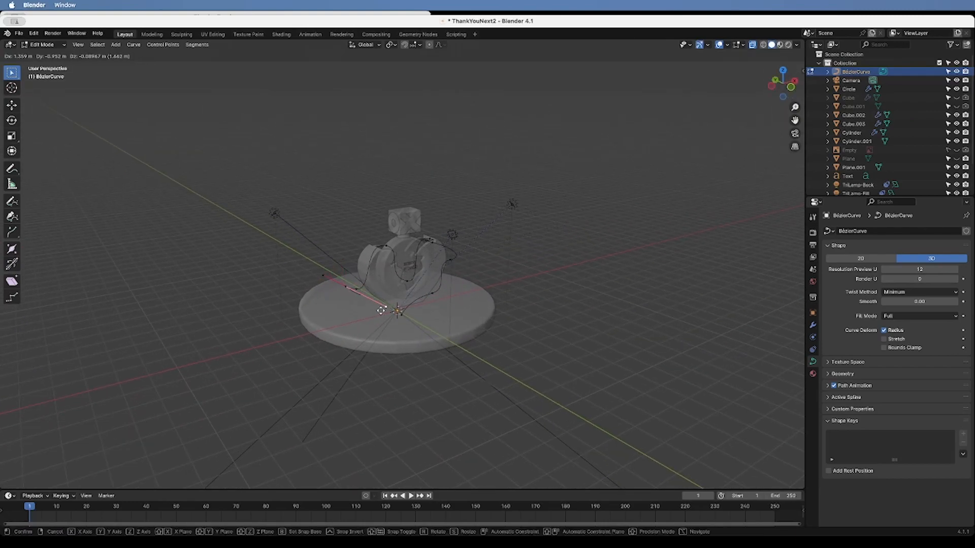
click(347, 297)
key(g)
click(393, 292)
Extrude a point about 2.06 m down from the curve's end, and another one outward in front of the bottle toward negative Y
drag(784, 83, 759, 59)
key(e)
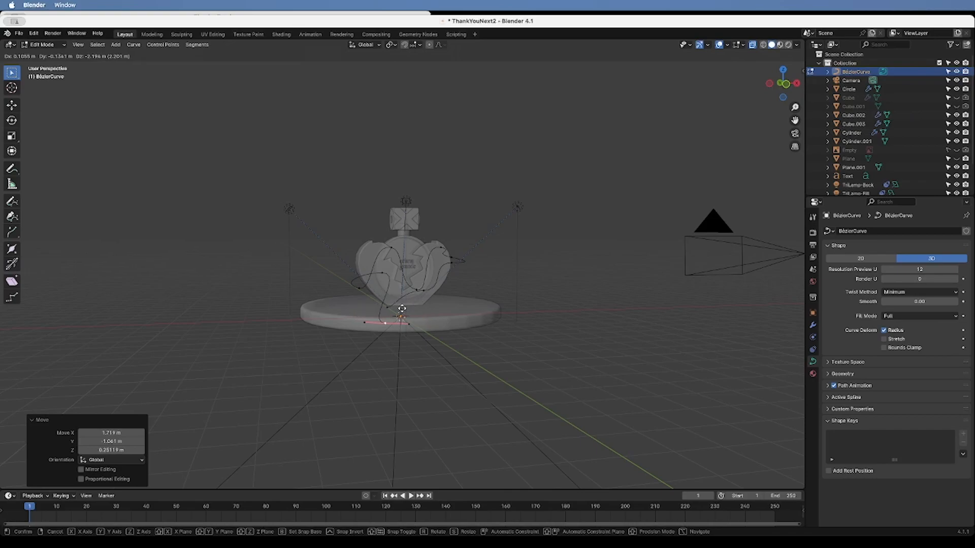
click(402, 305)
drag(784, 82, 675, 203)
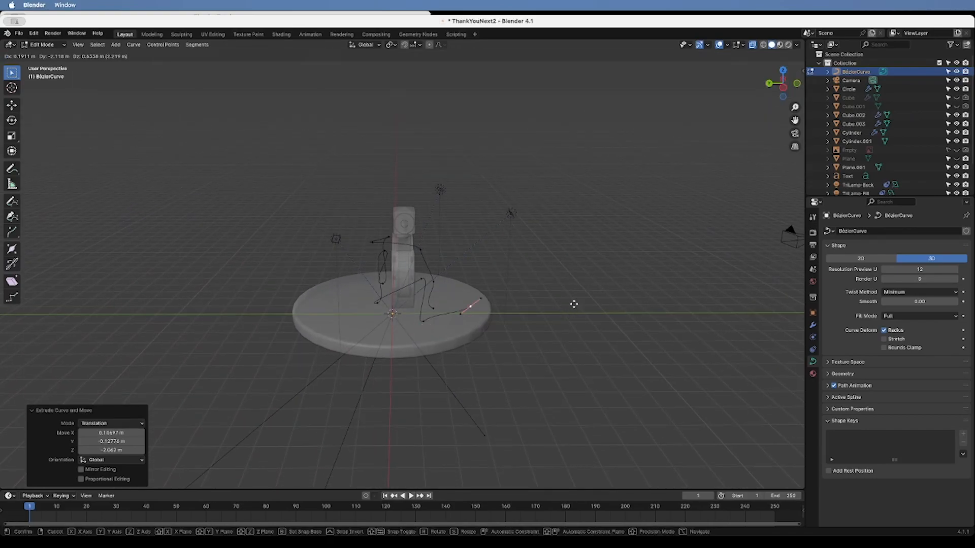
Move the last two curve points together about 0.22 m along X, 0.49 m toward negative Y and 0.69 m up
shift+click(422, 321)
key(g)
click(443, 309)
mouse_move(784, 83)
mouse_down()
mouse_move(686, 81)
mouse_move(790, 83)
mouse_up()
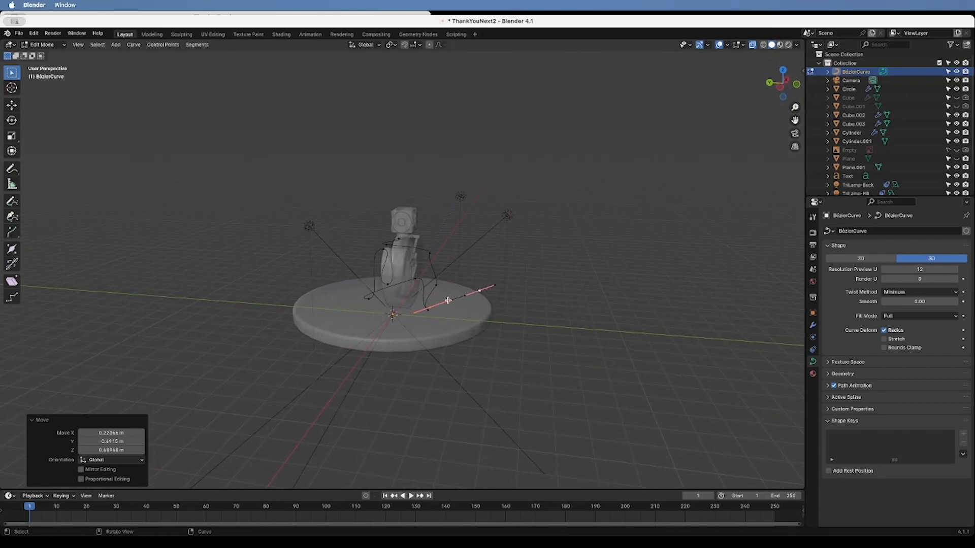
Lower the curve's outer end point toward the platform and shift the neighbouring point slightly down to flatten the curve's tail
click(491, 301)
key(g)
click(492, 327)
click(435, 310)
key(g)
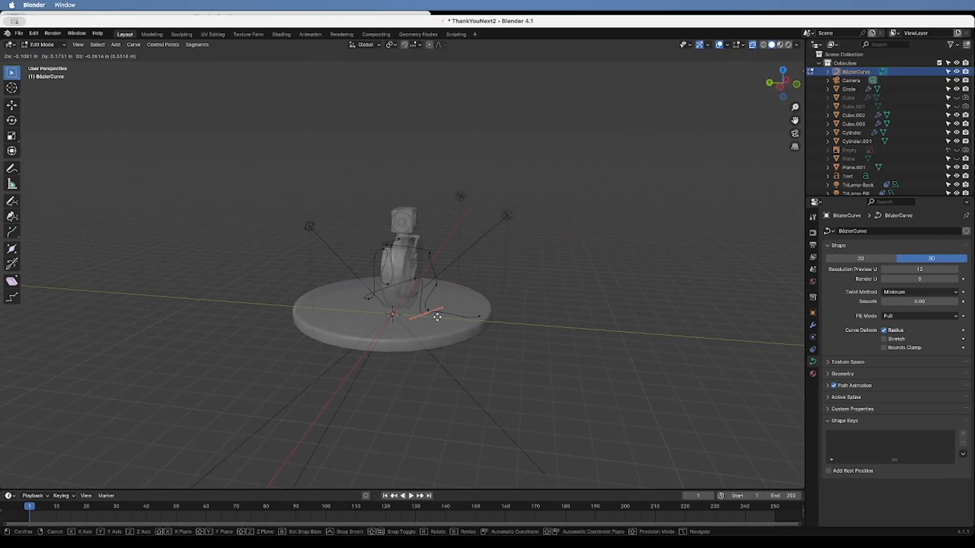
click(433, 316)
From the front, raise three curve points around the bottle: beside its shoulder, along its lower body and near its upper body
drag(781, 87, 683, 81)
click(847, 150)
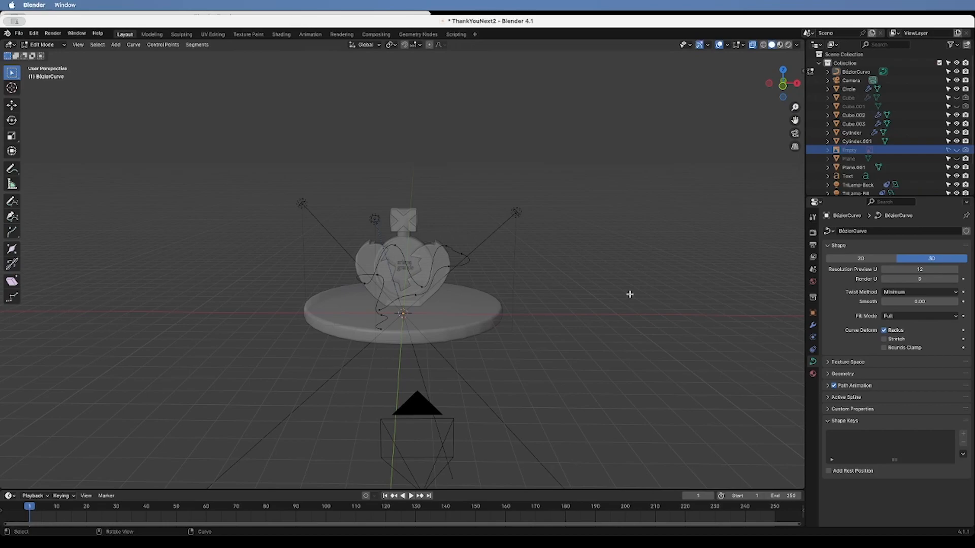
click(449, 248)
key(g)
click(453, 233)
click(426, 289)
key(g)
click(427, 261)
click(396, 248)
key(g)
click(391, 239)
Save the file and return the curve to Object Mode
key(super+s)
drag(781, 84, 764, 99)
key(Tab)
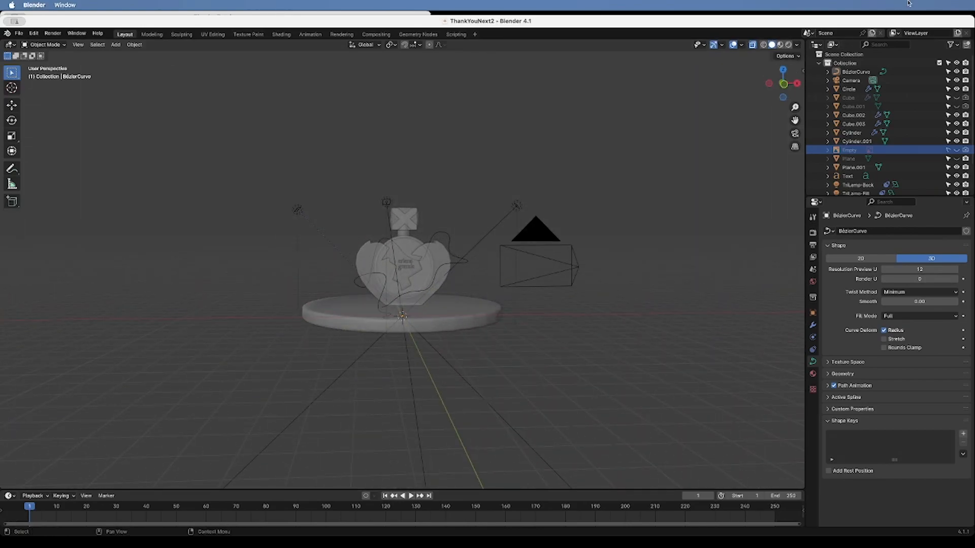
Add a Subdivision Surface modifier to the Bézier curve with the viewport level set to 2
click(448, 239)
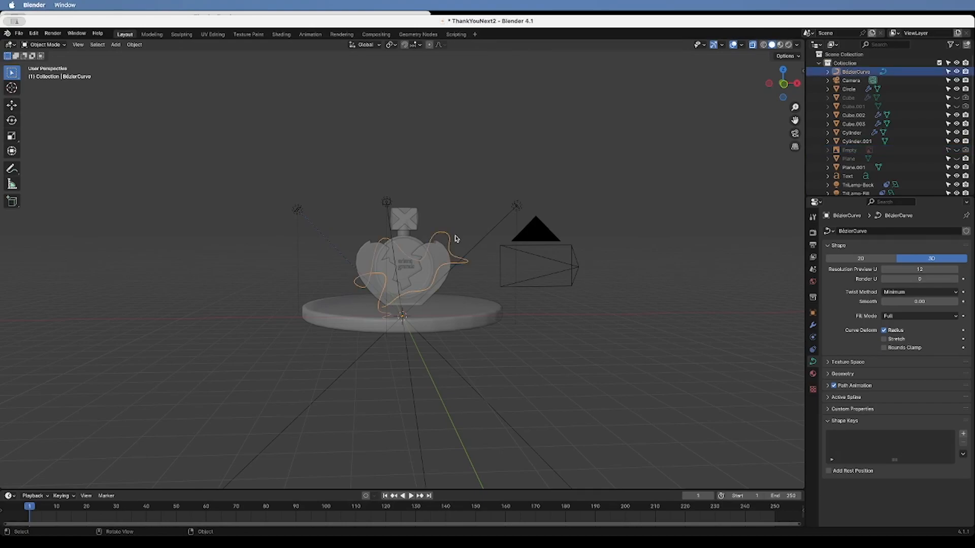
click(813, 245)
click(813, 325)
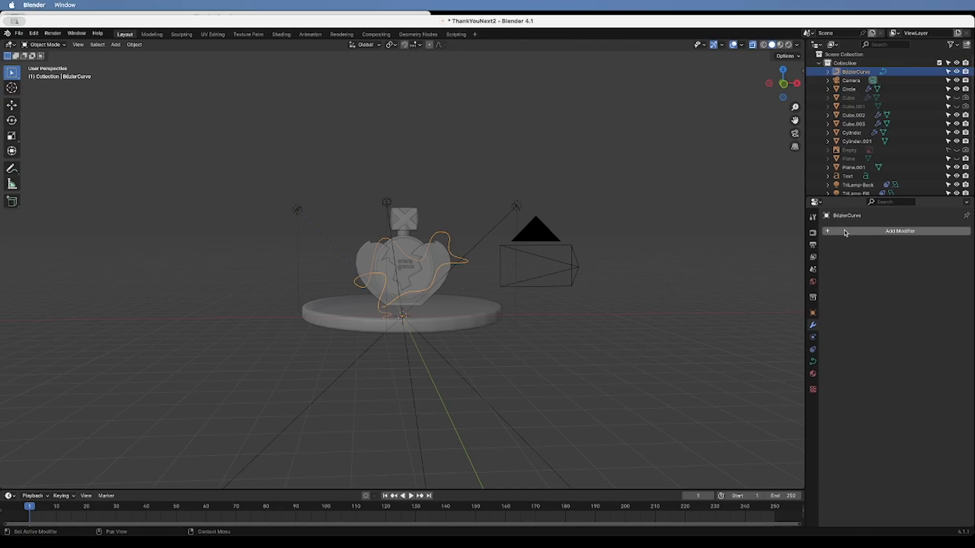
click(828, 231)
mouse_move(822, 233)
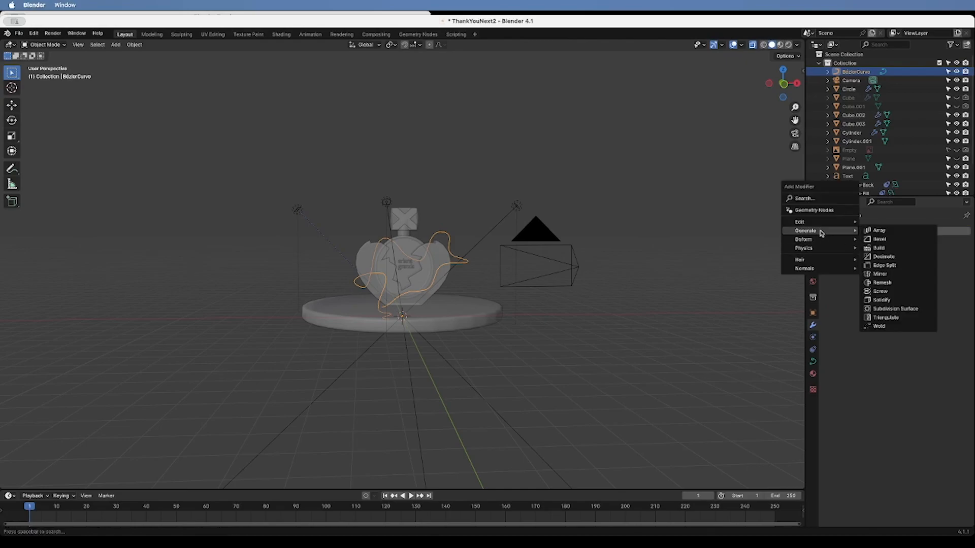
click(895, 308)
click(952, 270)
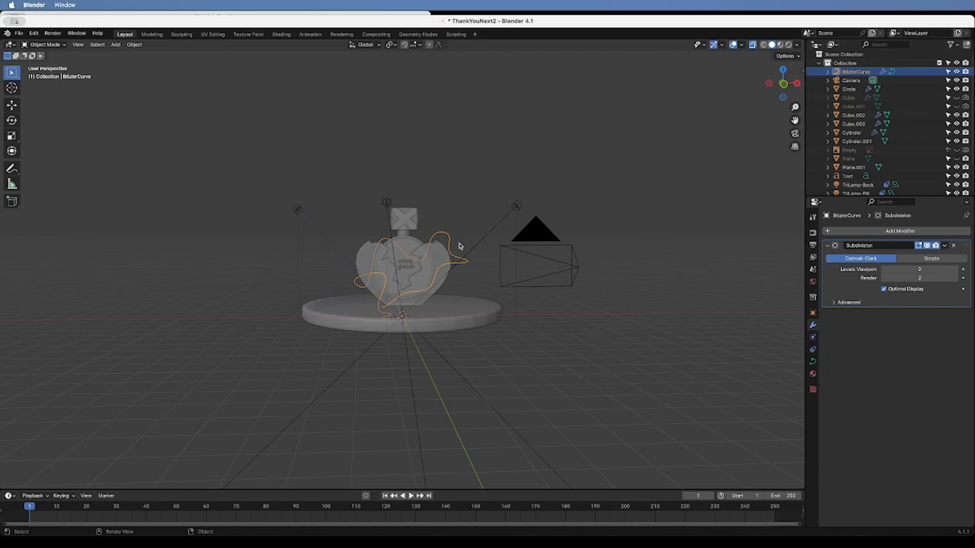
Give the Bézier curve a Force-type force field and set its shape to Curve
click(813, 337)
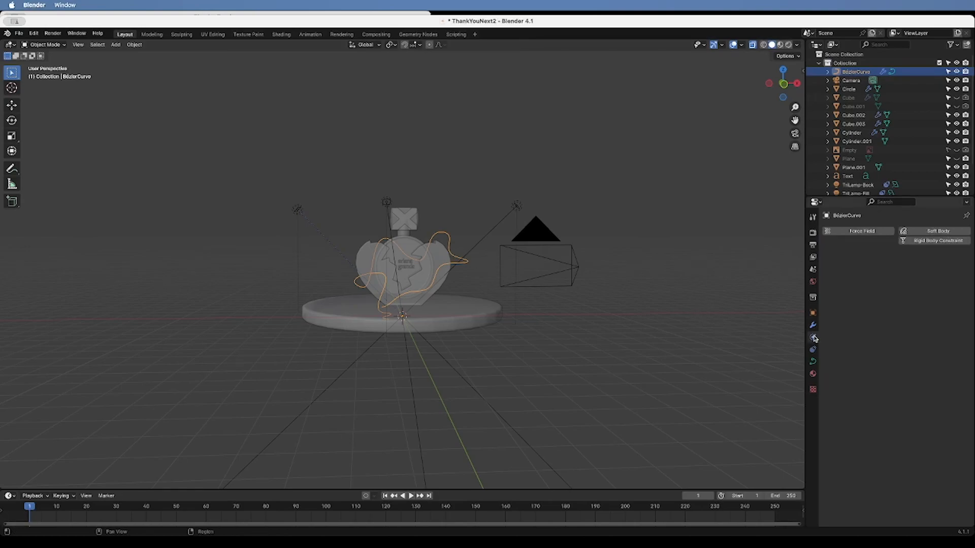
click(865, 231)
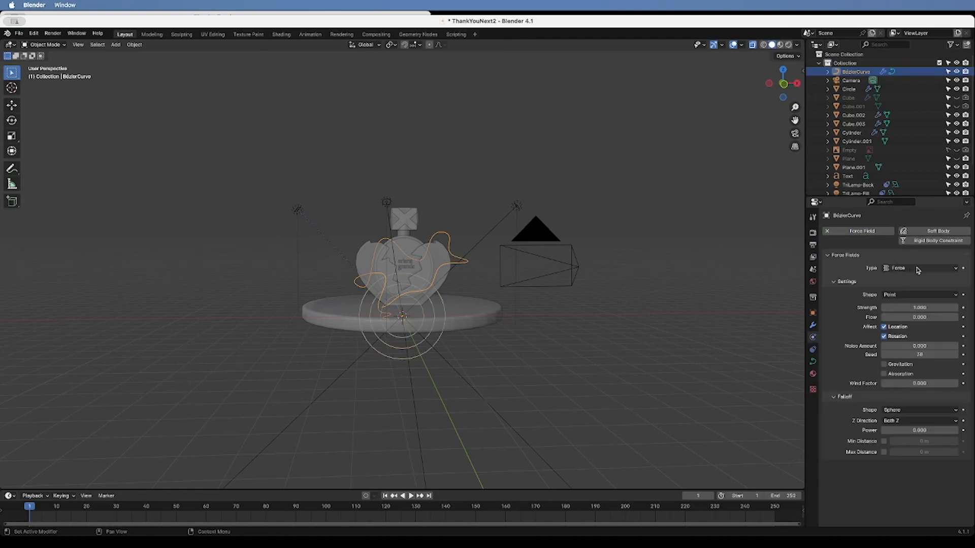
click(912, 296)
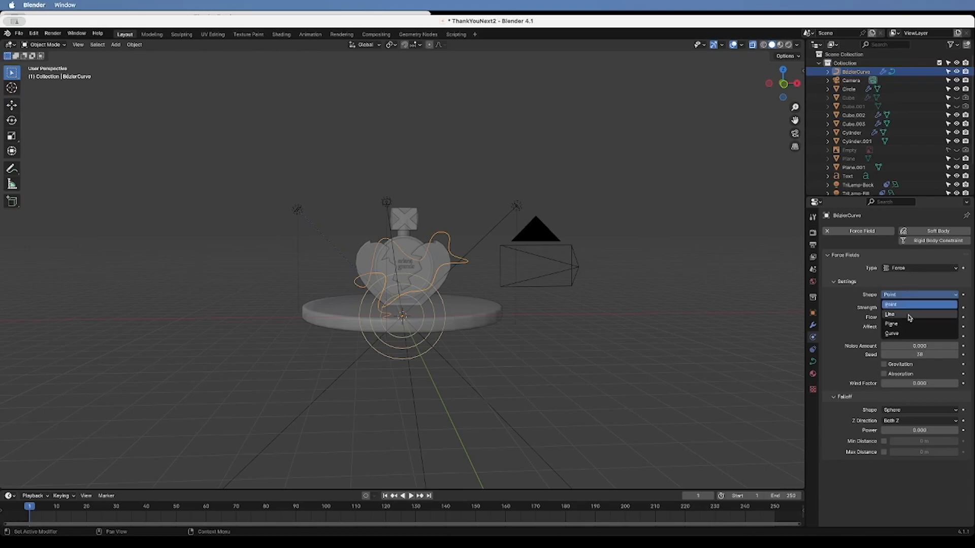
click(905, 337)
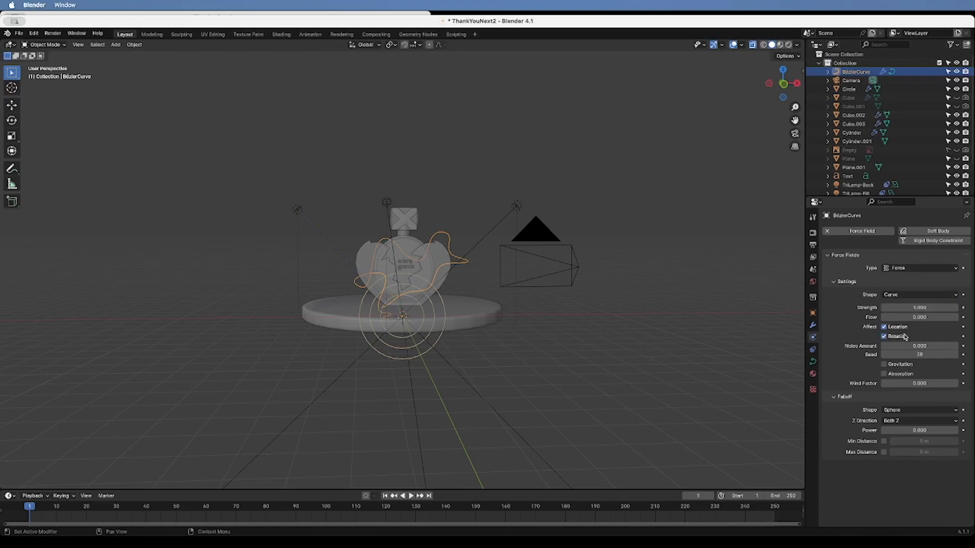
Set the curve force field's strength to -5 and its flow to 1
click(918, 309)
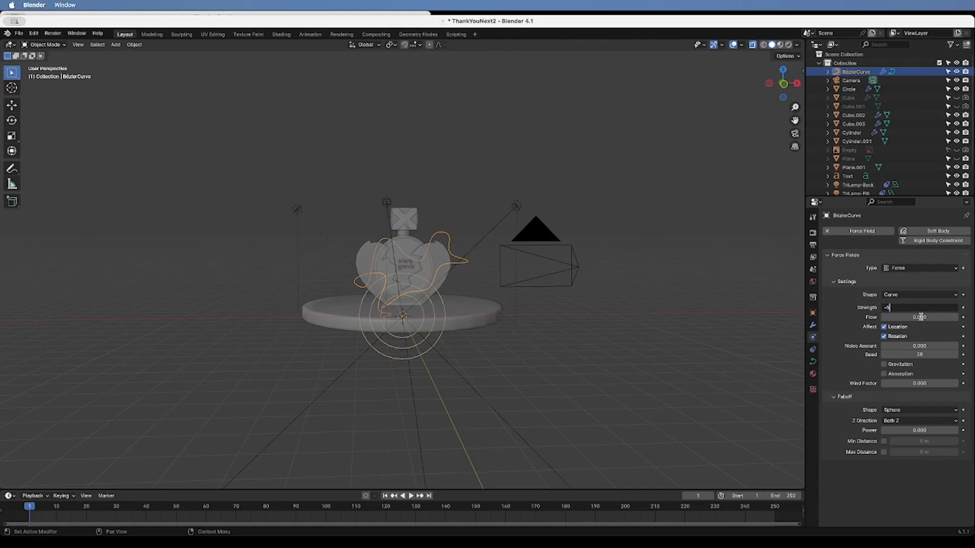
key(Return)
click(919, 318)
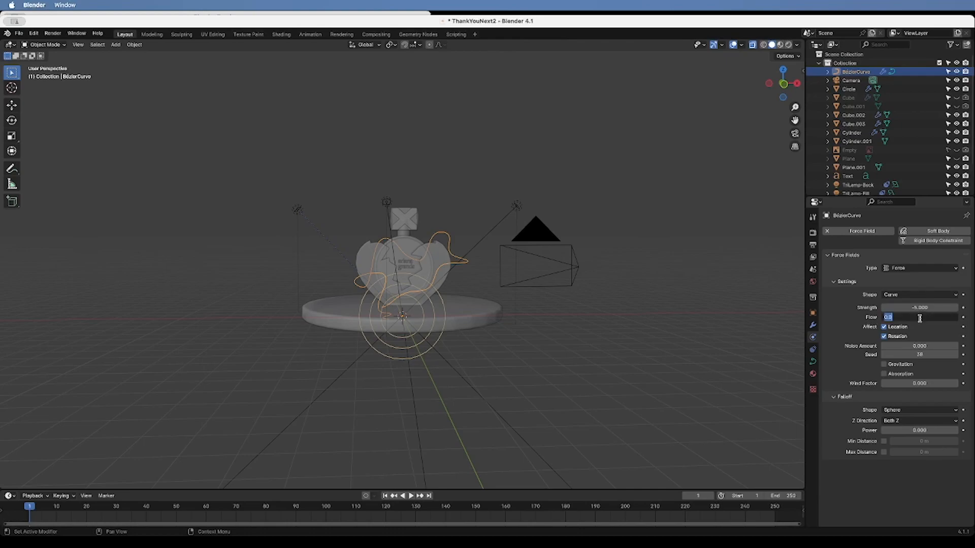
text(5)
key(Return)
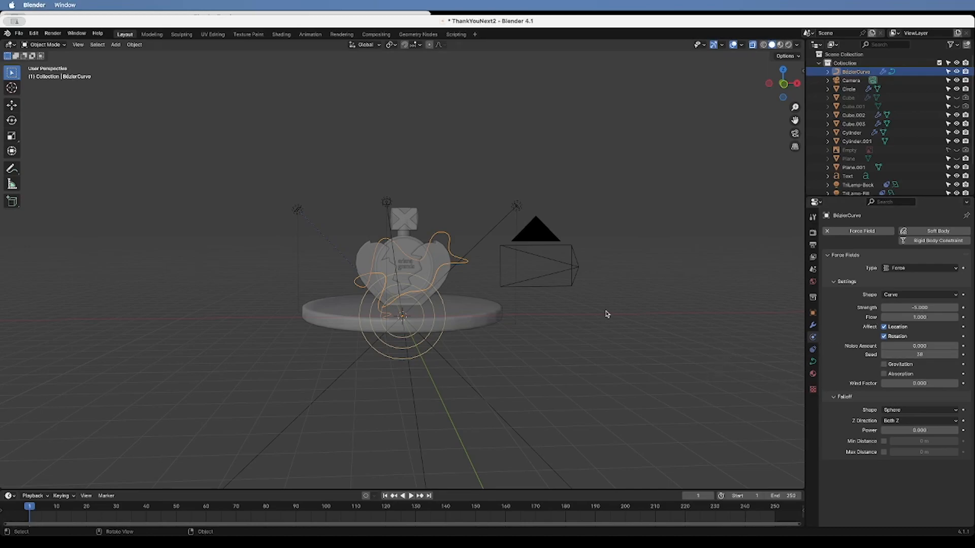
Deselect the curve and add an ico sphere at the world origin with 4 subdivisions
click(588, 315)
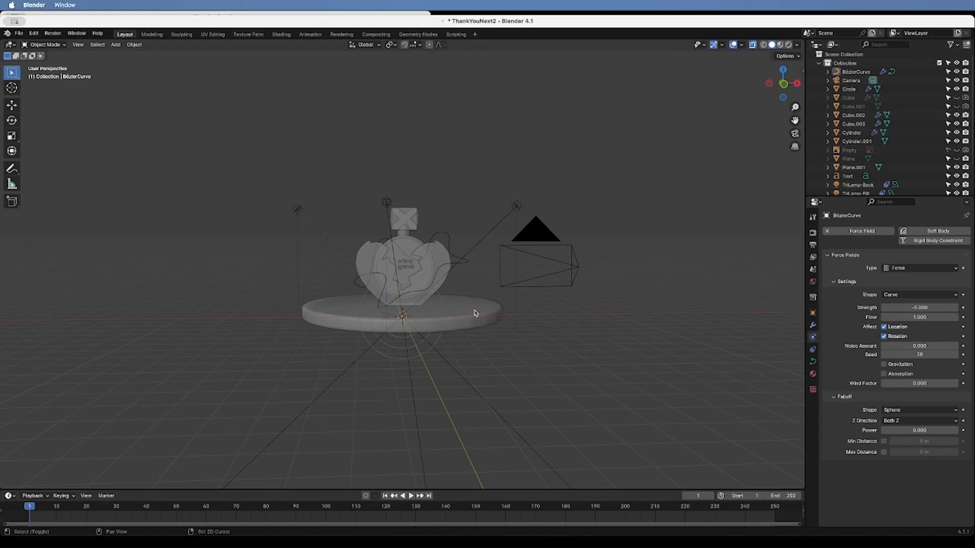
key(shift+a)
mouse_move(472, 302)
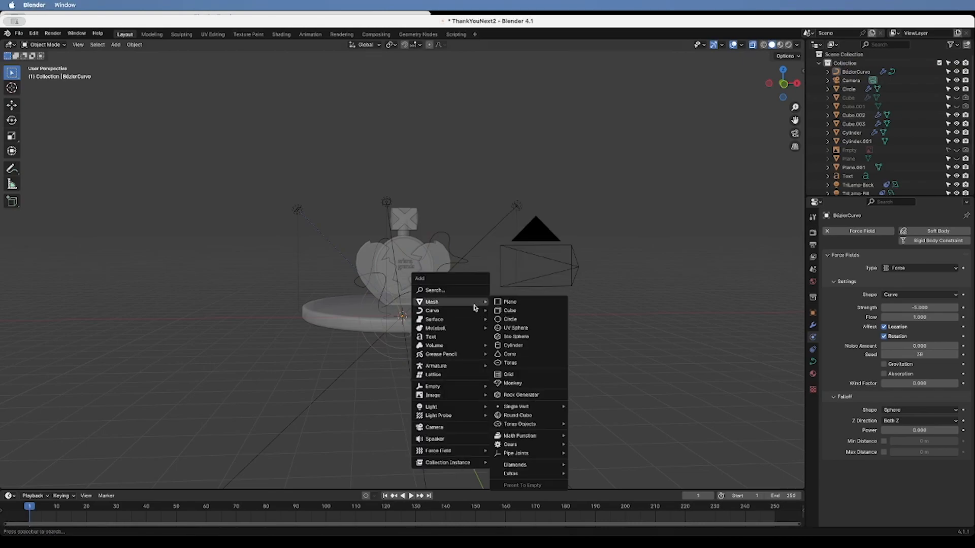
click(517, 337)
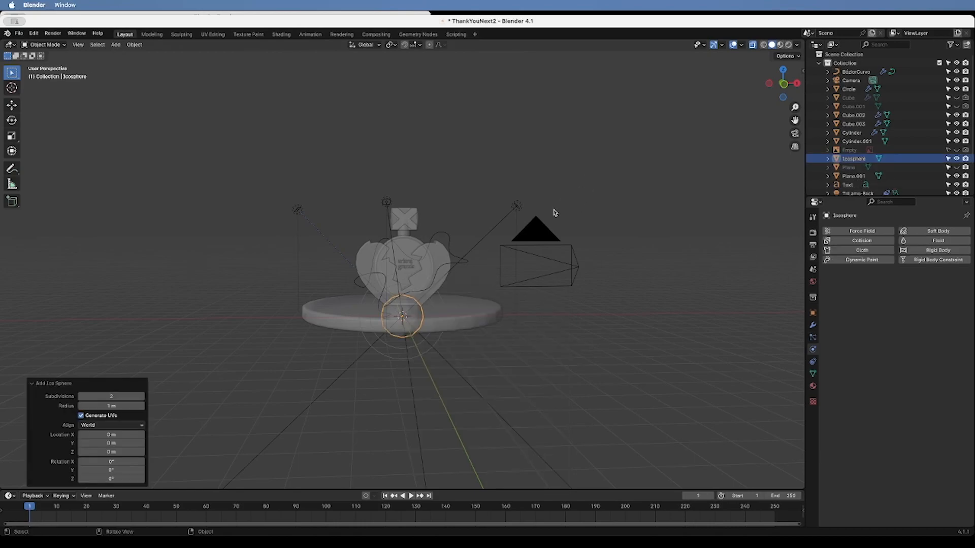
click(142, 398)
click(142, 398)
Raise the ico sphere about 2.47 m along Z and scale it down to about 0.265
key(g)
key(z)
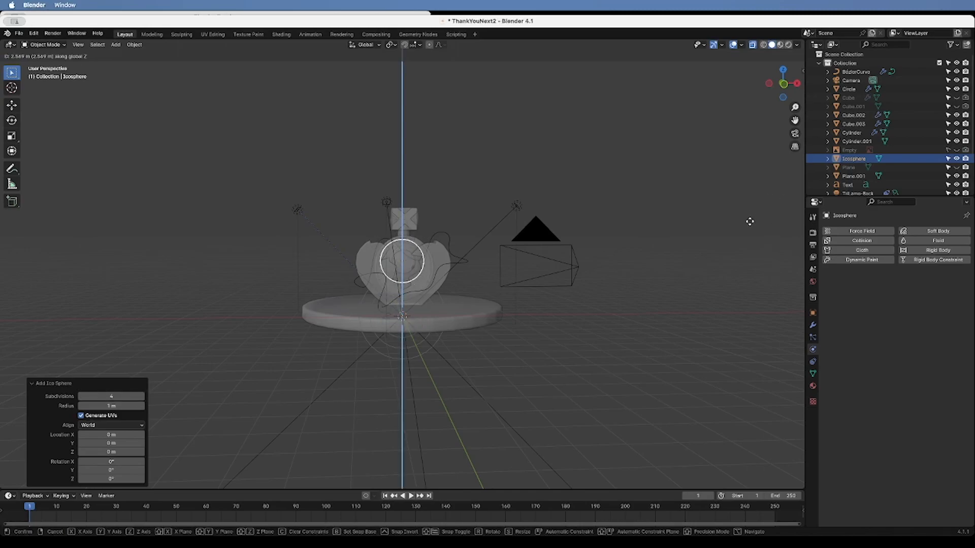
click(746, 221)
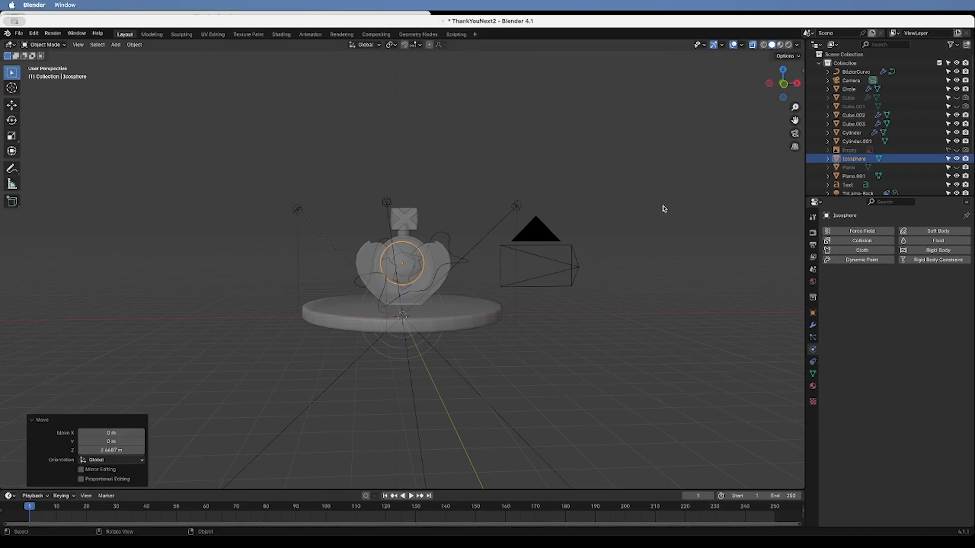
key(s)
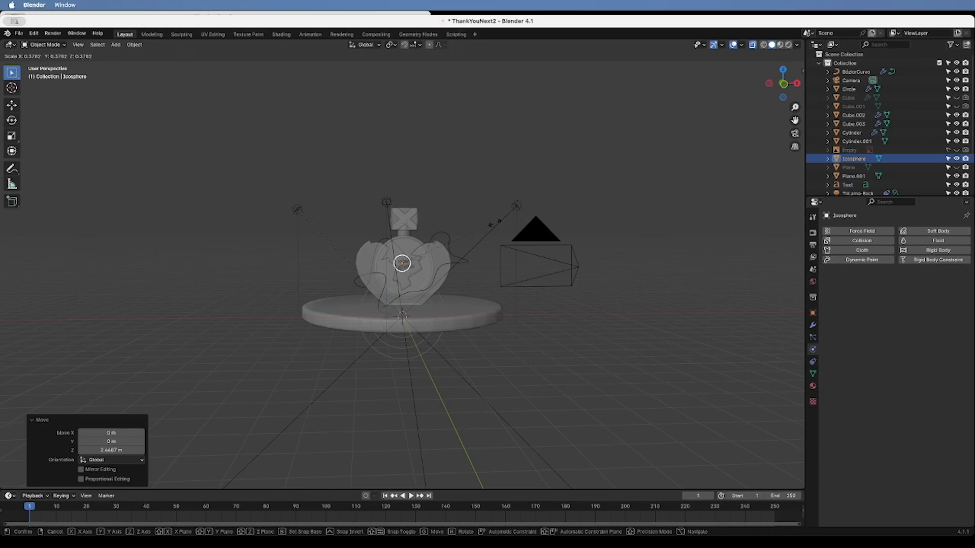
click(468, 233)
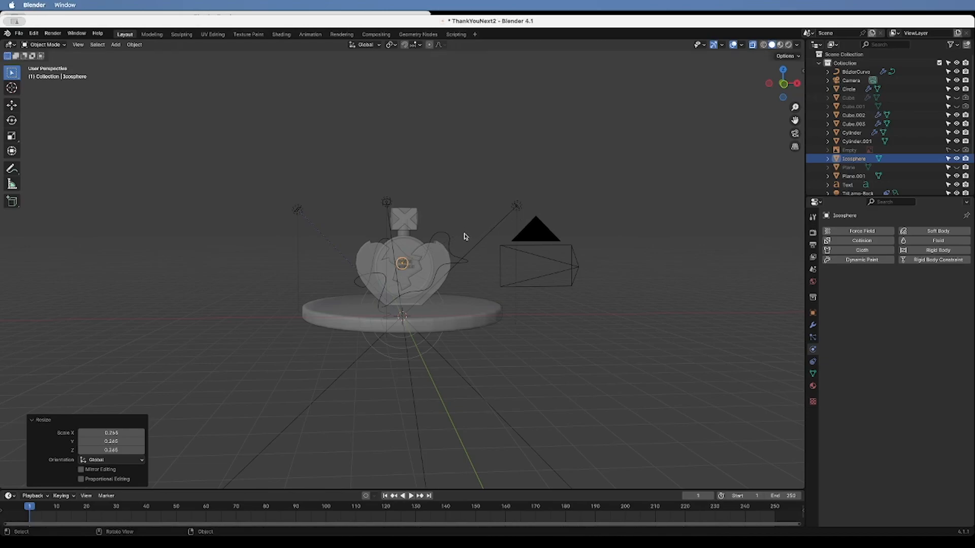
Lower the ico sphere about 1.56 m, move it about 0.77 m toward negative X, and lower it another 0.34 m
key(g)
key(z)
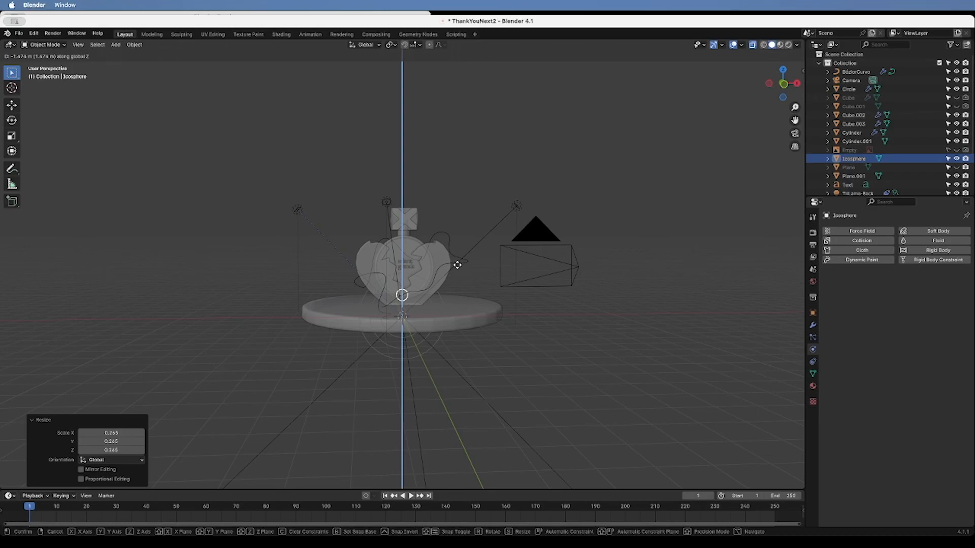
click(457, 265)
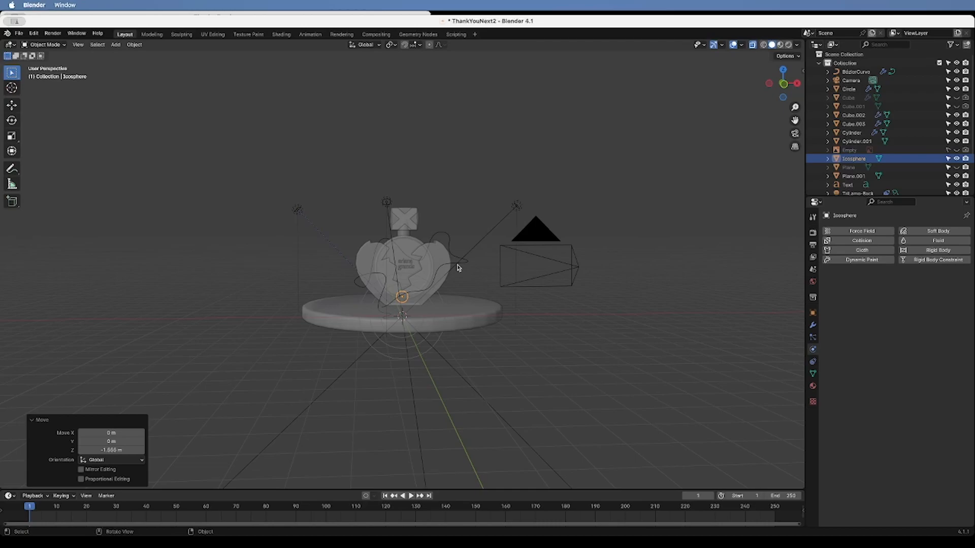
key(g)
key(x)
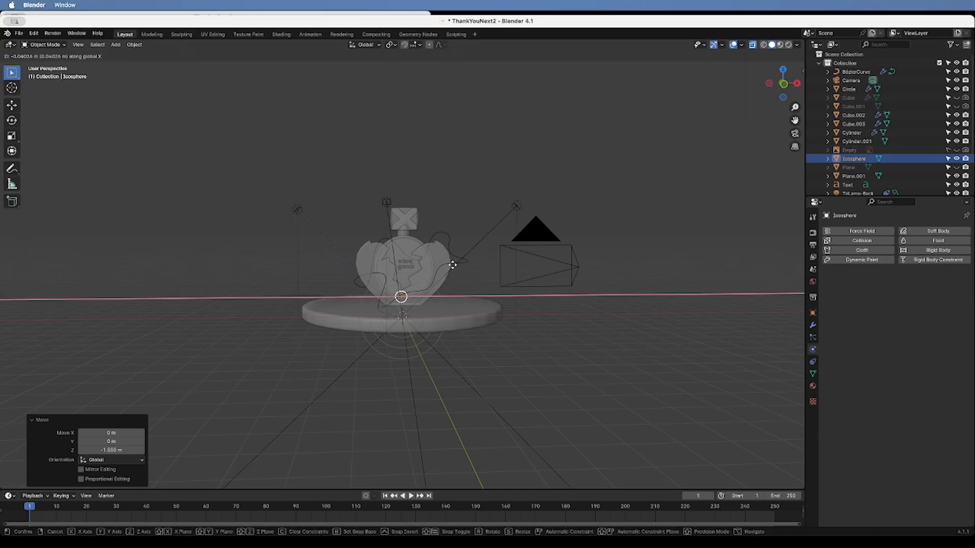
click(441, 274)
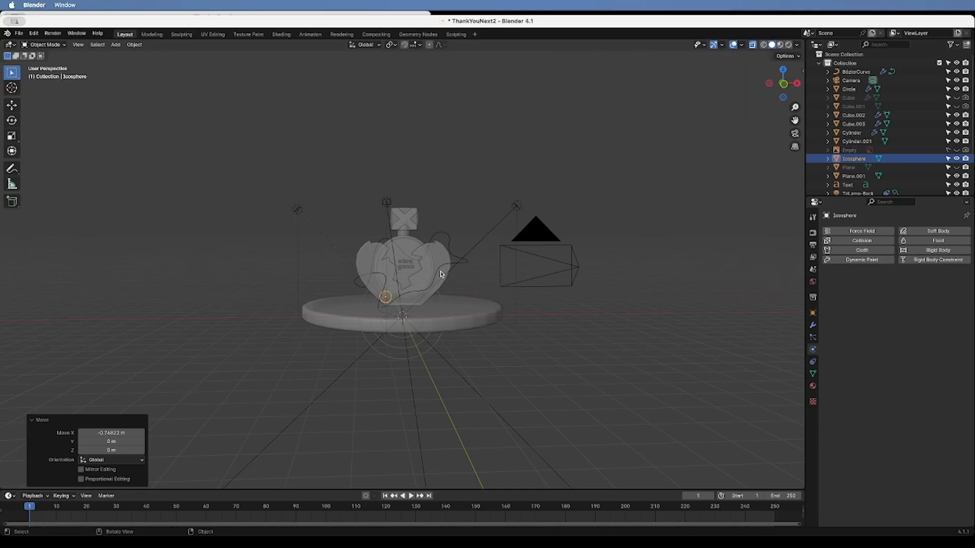
key(g)
key(z)
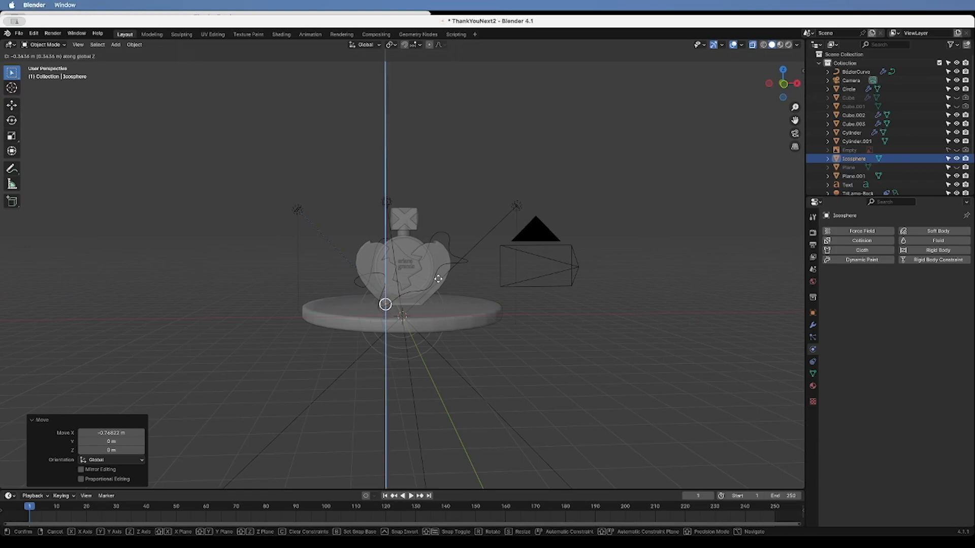
click(439, 282)
Move the ico sphere about 1.79 m toward negative Y to bring it near the curve's tail in front of the bottle
drag(770, 97, 726, 101)
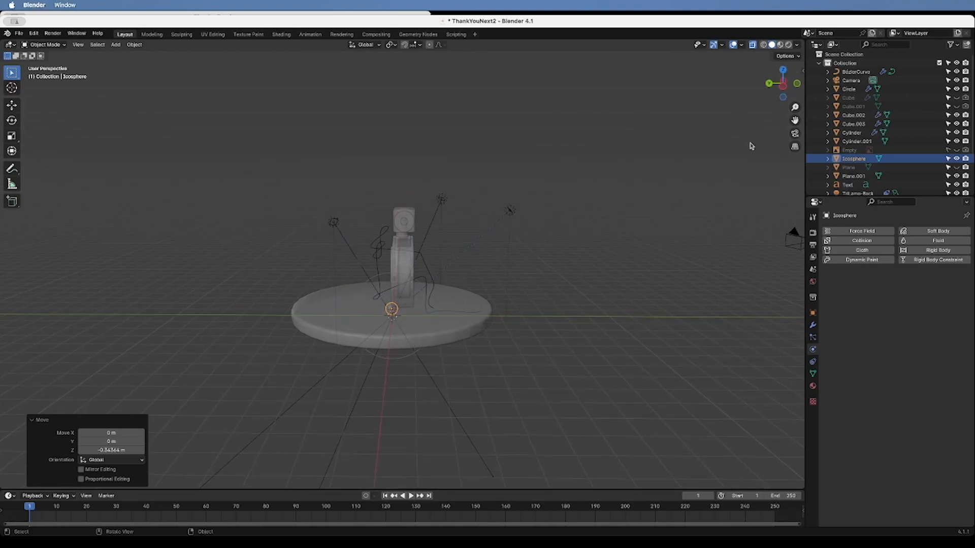
key(g)
key(y)
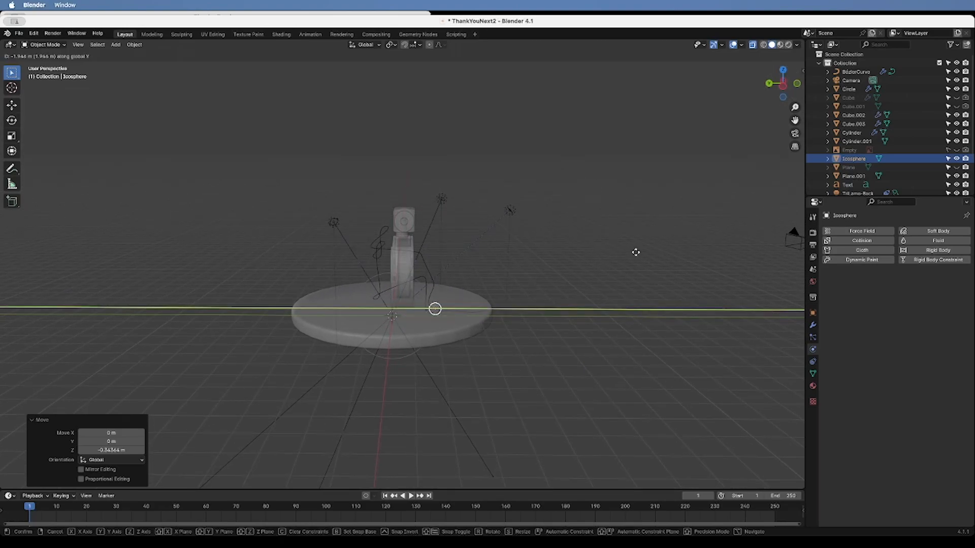
click(632, 253)
drag(782, 103, 784, 98)
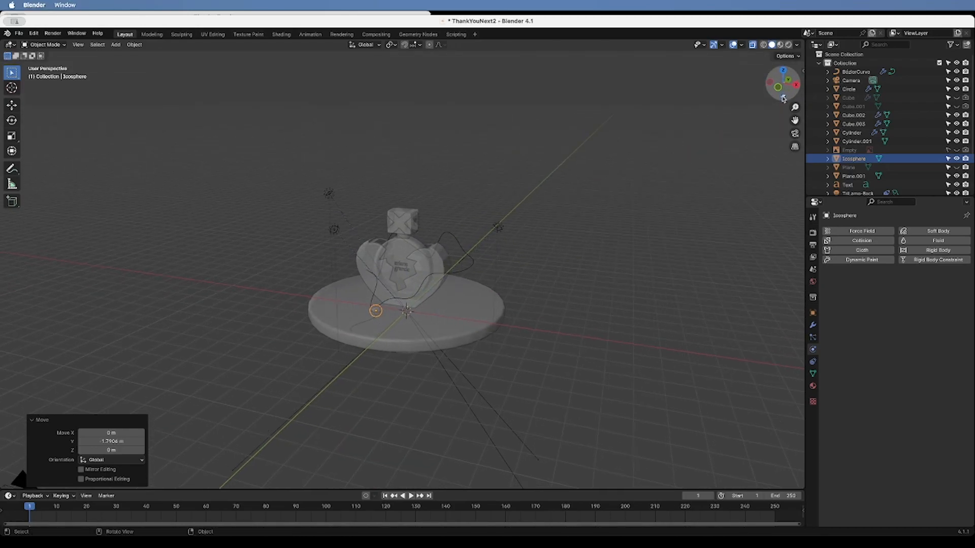
Scale the ico sphere down to about half its size, judging it against the end of the curve
click(784, 98)
middle_drag(505, 248, 506, 248)
key(s)
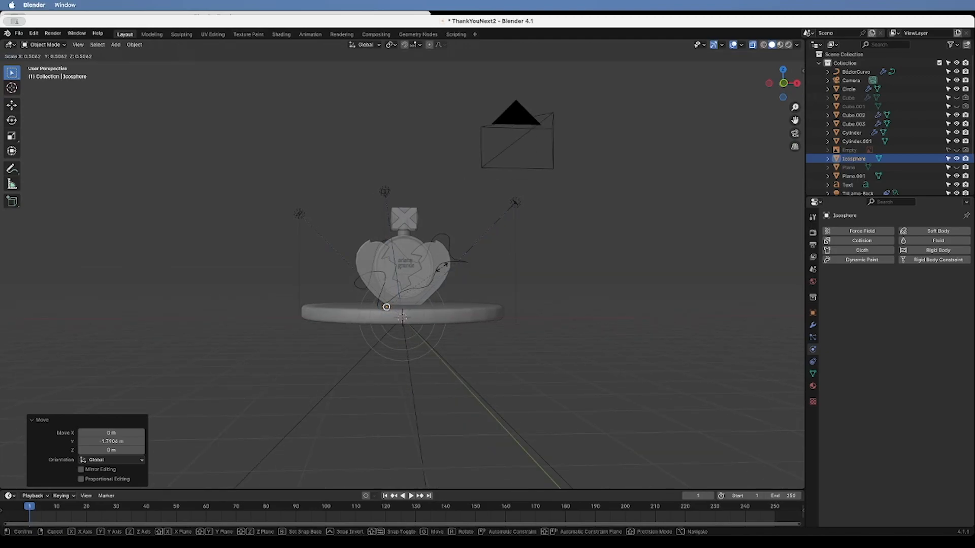
click(446, 269)
Raise the ico sphere about 0.17 m along Z and move it about 0.19 m toward negative X onto the curve's end
middle_drag(447, 269, 447, 264)
key(g)
key(z)
click(449, 262)
key(g)
key(x)
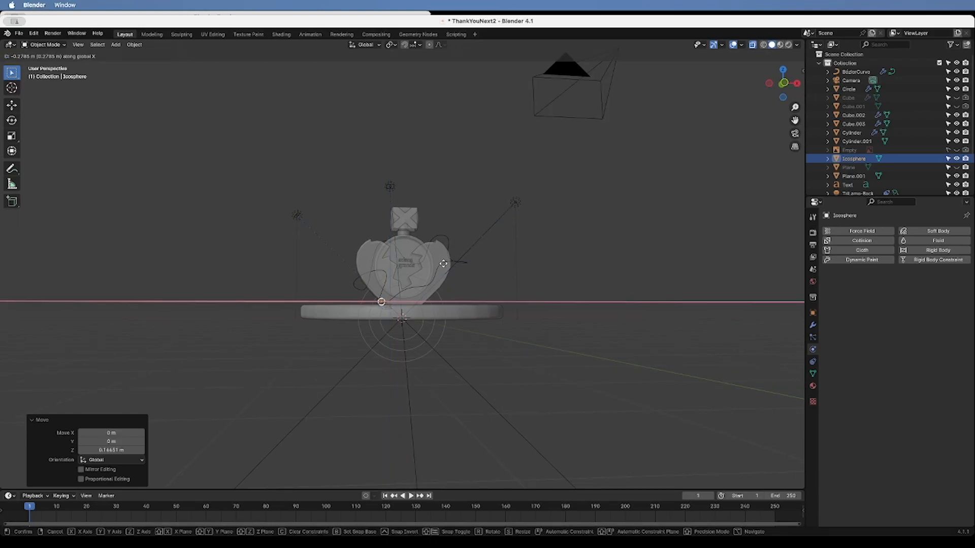
click(446, 265)
middle_drag(445, 264, 564, 275)
mouse_move(789, 89)
mouse_down()
mouse_move(833, 114)
mouse_move(859, 115)
mouse_move(787, 102)
mouse_up()
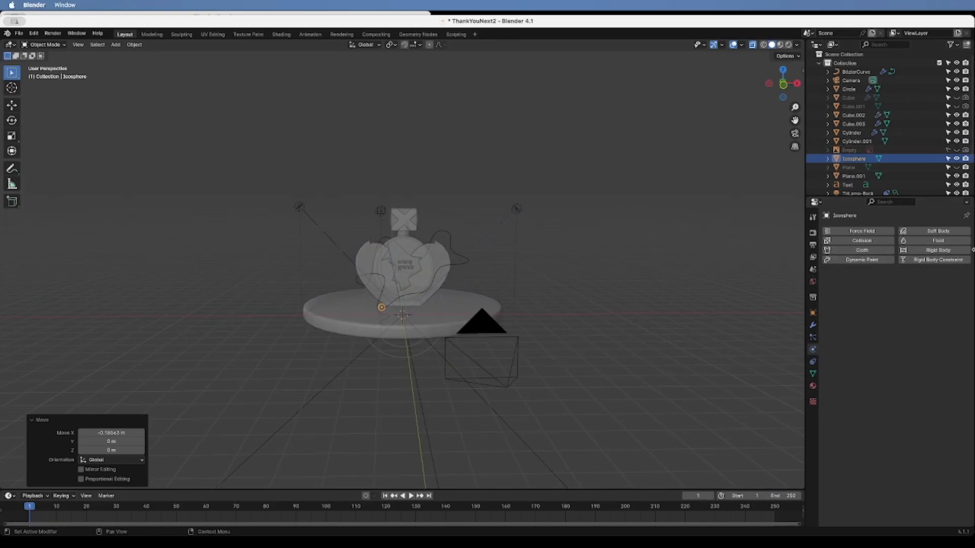
Give the ico sphere fluid physics as a Liquid flow with Geometry behavior, and save the file
click(958, 241)
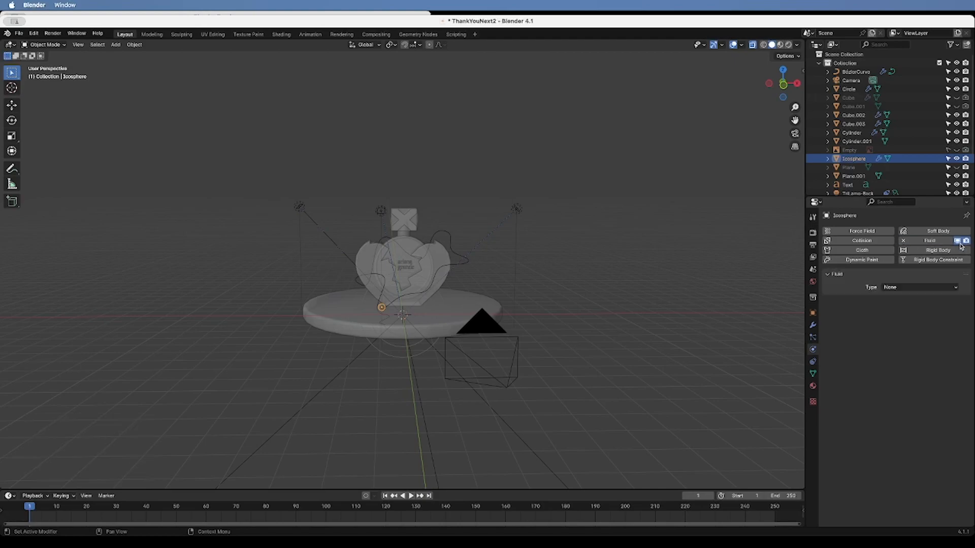
click(909, 287)
click(907, 319)
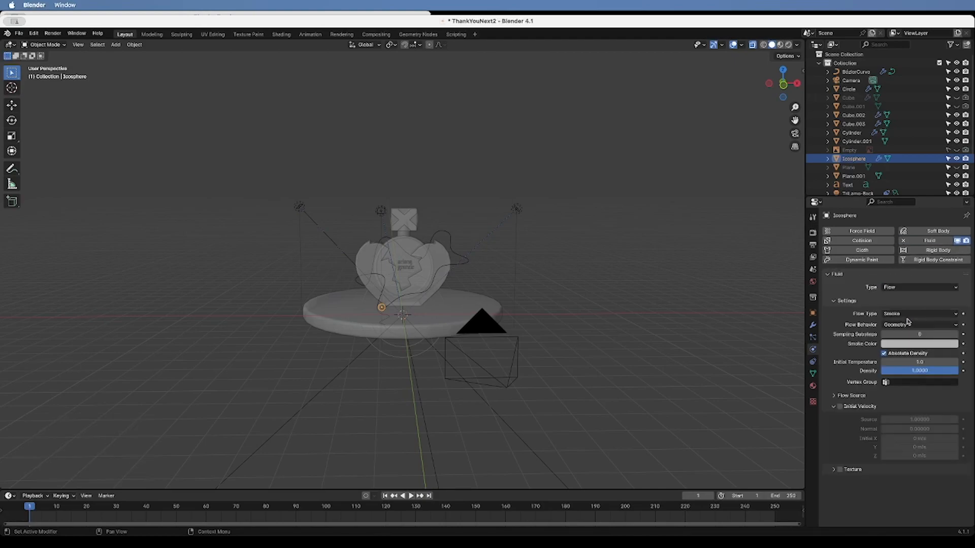
click(901, 314)
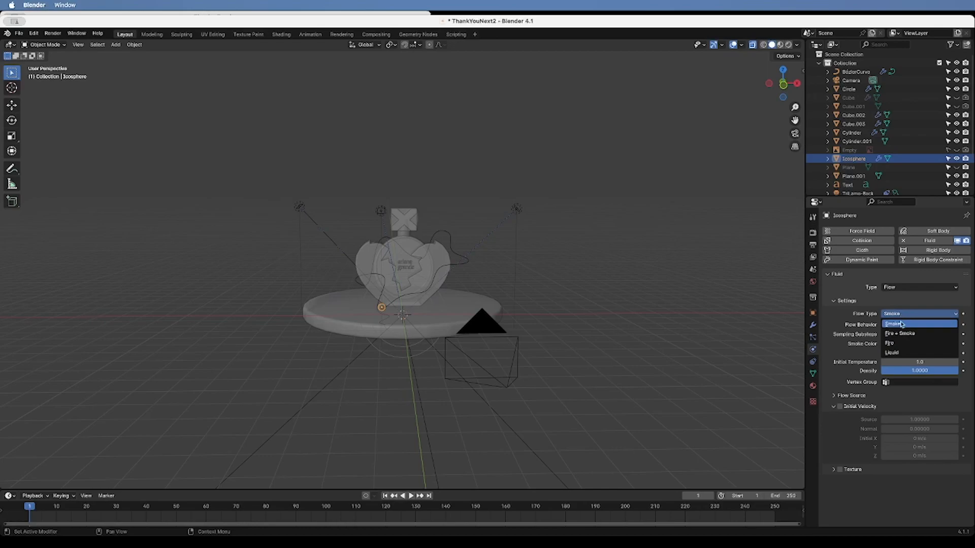
click(900, 353)
click(902, 326)
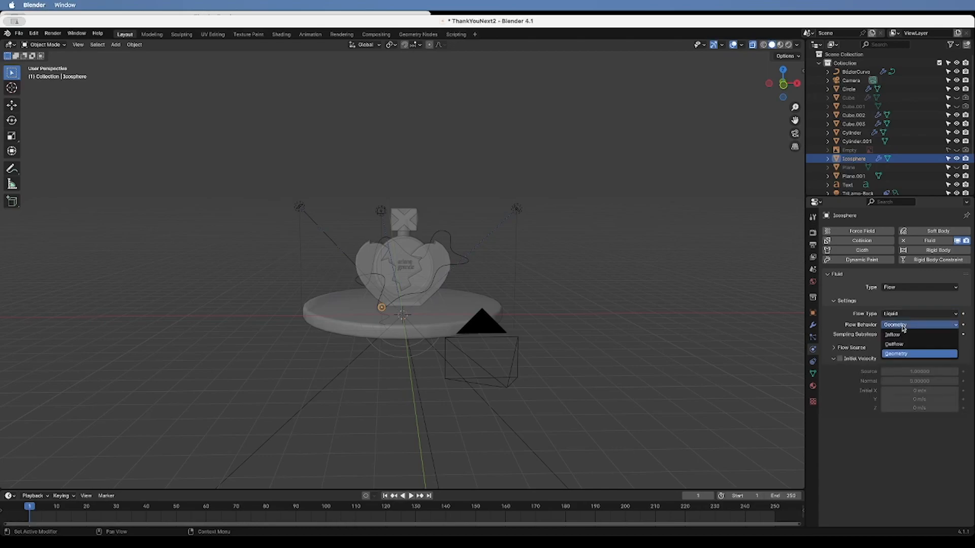
click(902, 354)
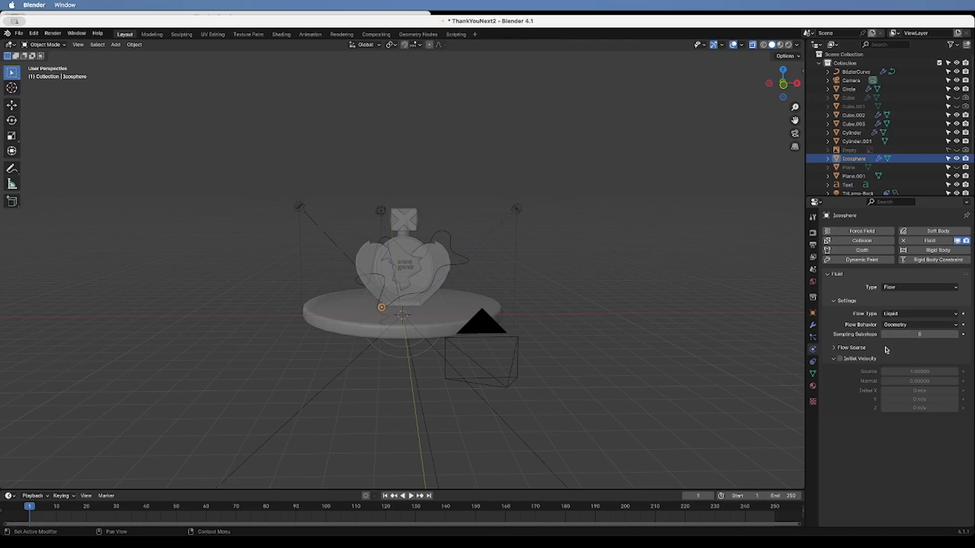
key(super+s)
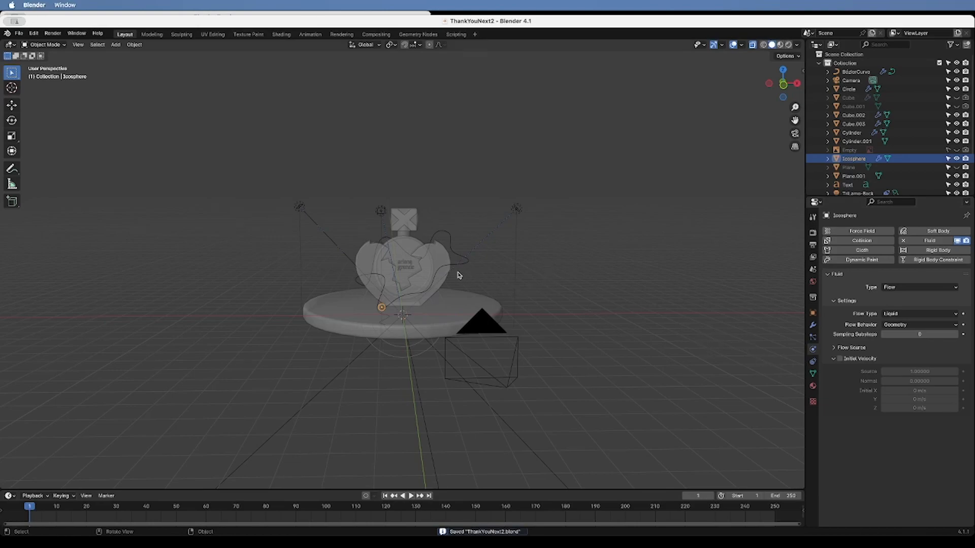
Add a cube at the world origin and scale it up by 5
key(shift+a)
mouse_move(459, 275)
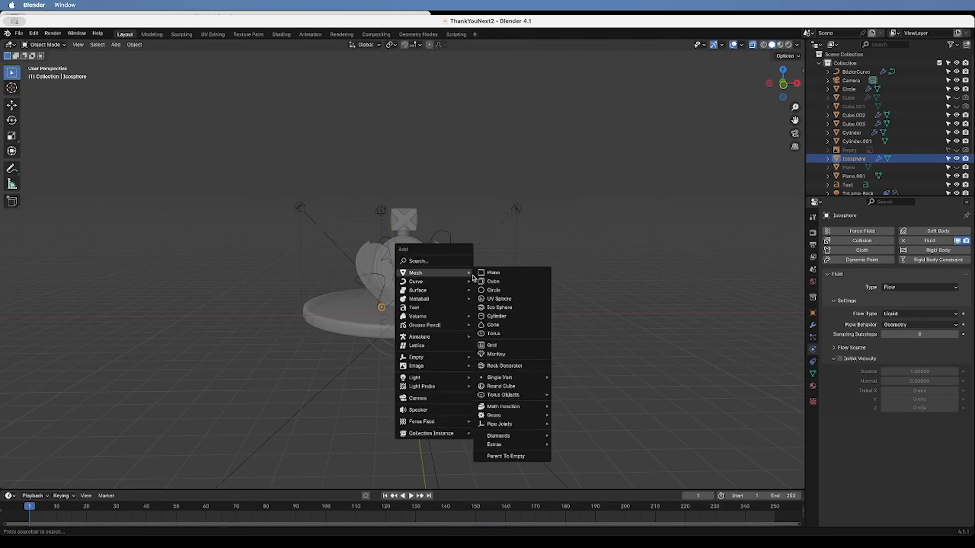
click(491, 281)
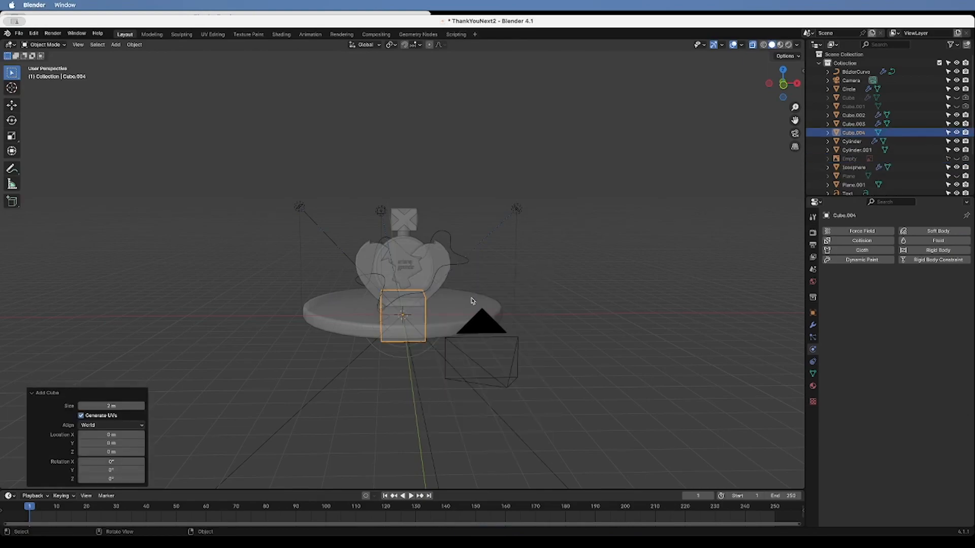
key(s)
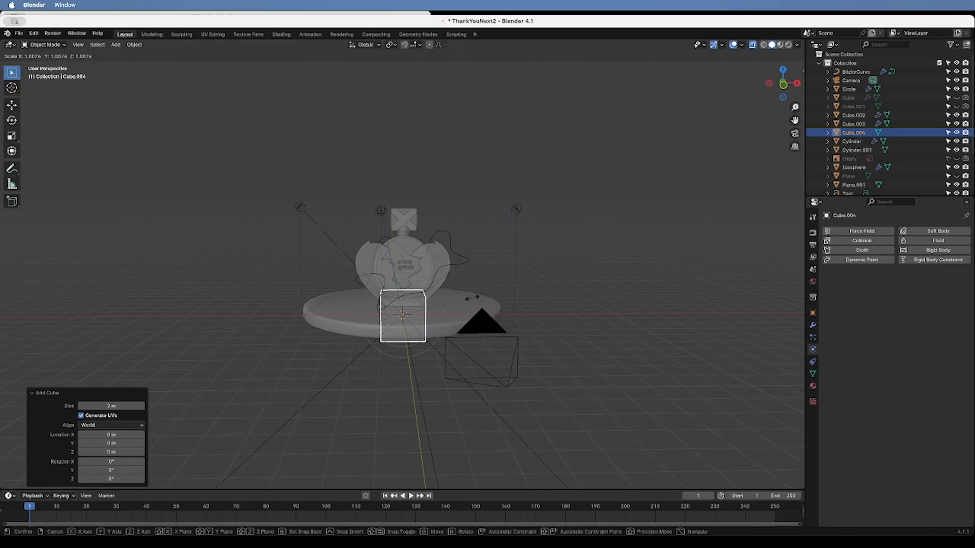
key(5)
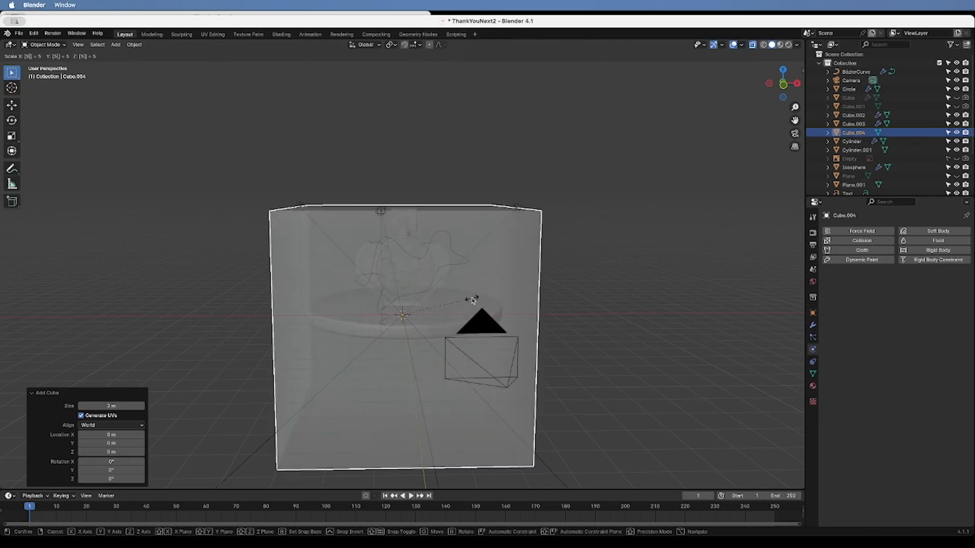
key(Return)
Raise the large cube about 5.13 m along Z so it encloses the bottle and platform, and apply its scale
key(g)
key(z)
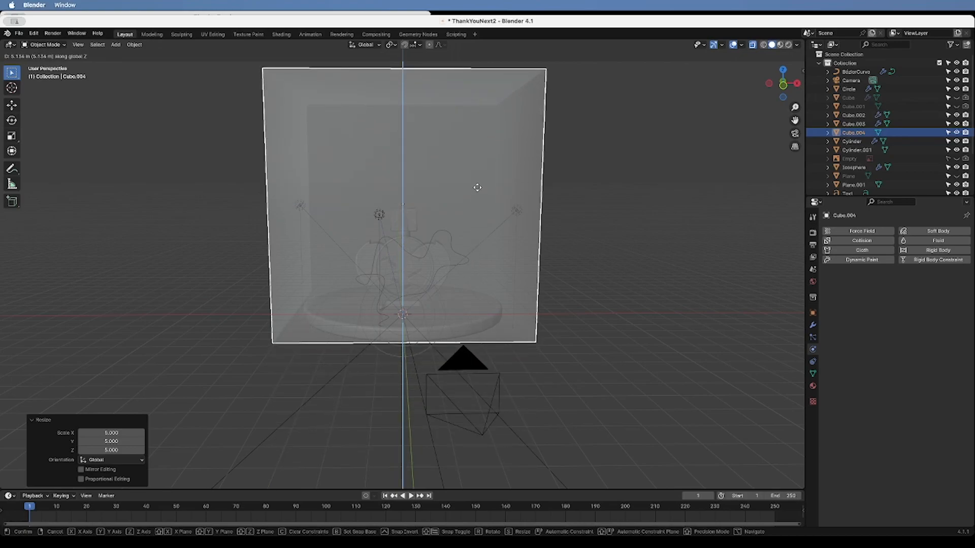
click(478, 190)
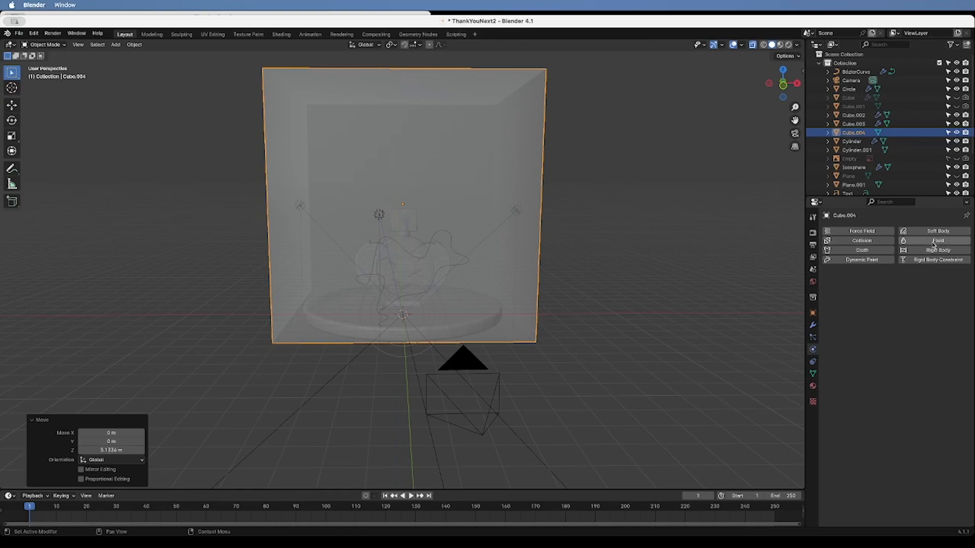
key(ctrl+a)
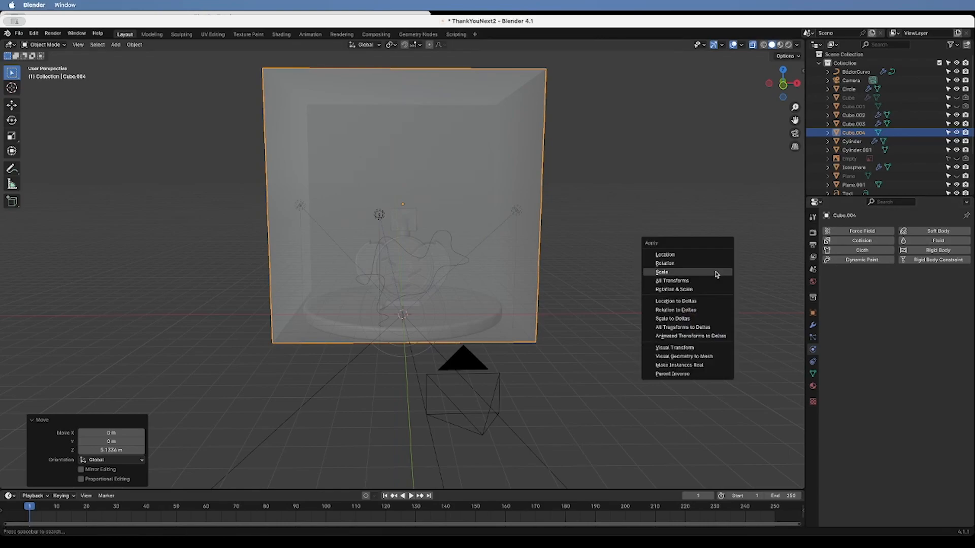
click(716, 274)
Make the large cube a fluid domain of type Liquid and raise its resolution divisions
click(934, 241)
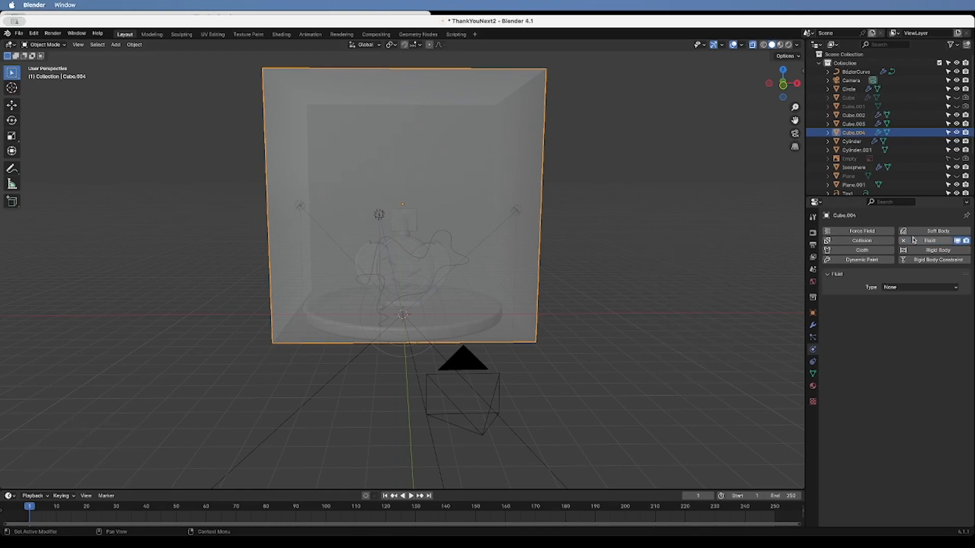
click(907, 287)
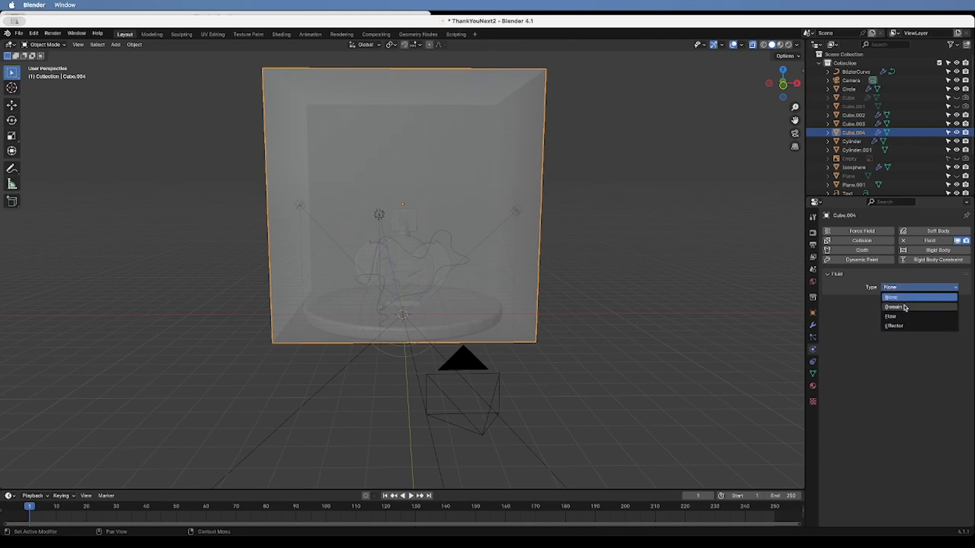
click(905, 305)
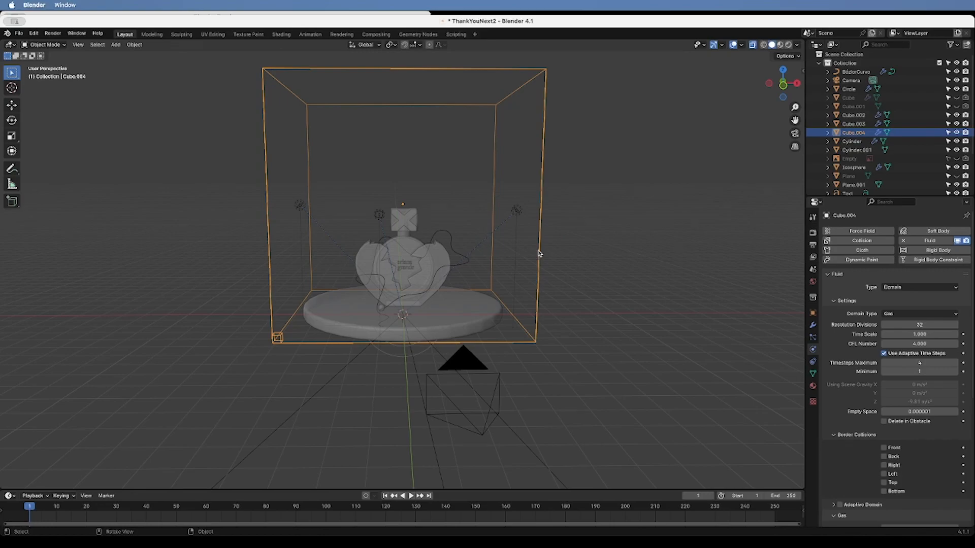
click(910, 314)
click(908, 335)
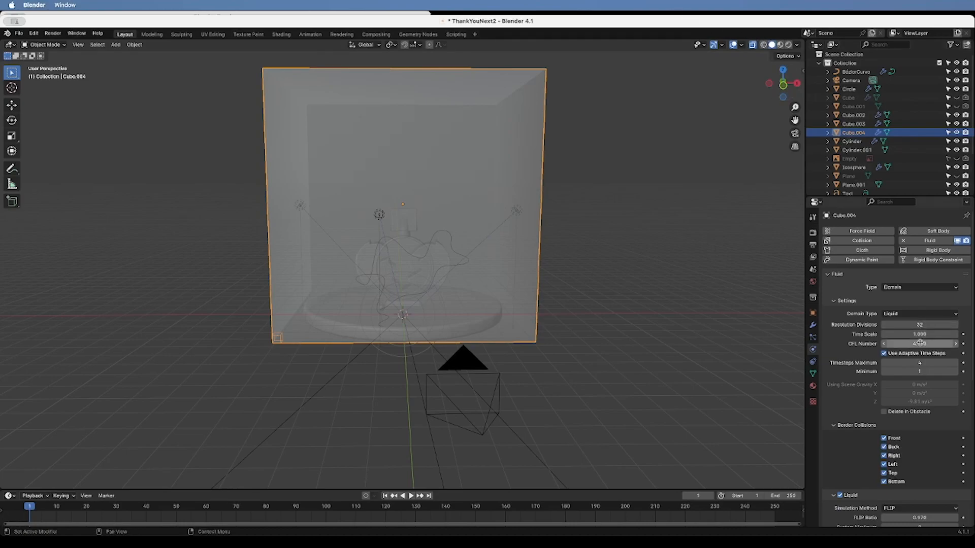
click(919, 325)
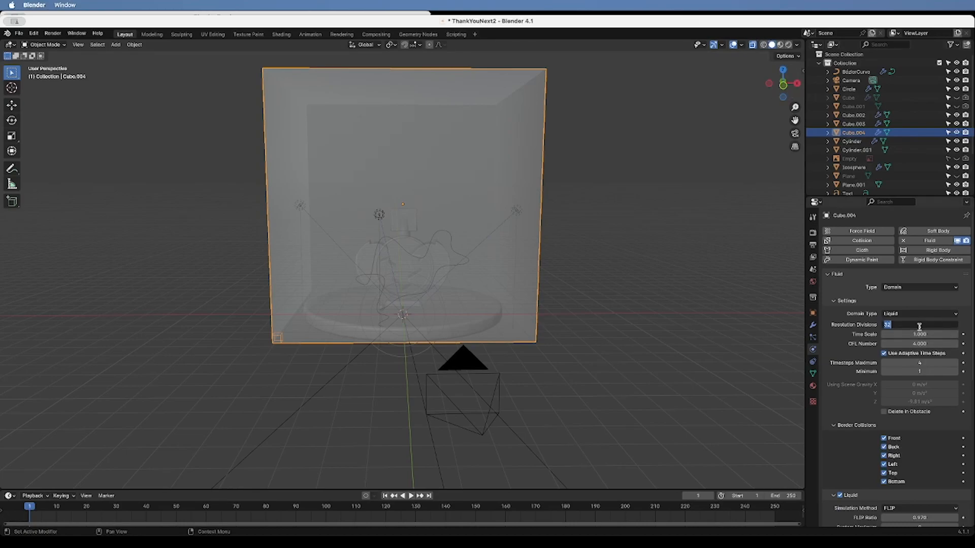
key(Return)
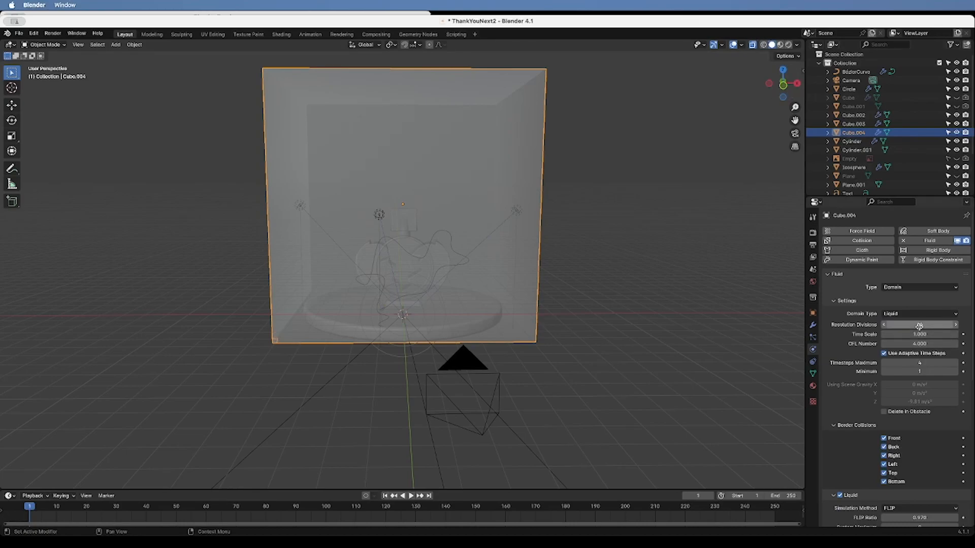
Set the fluid domain's cache type to All
scroll(918, 350, down, 10)
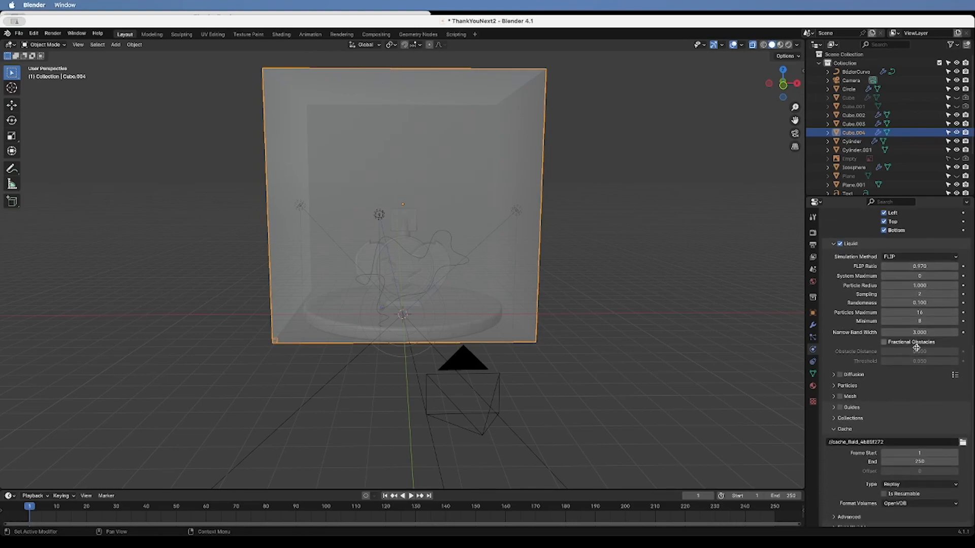
scroll(918, 350, down, 1)
click(907, 467)
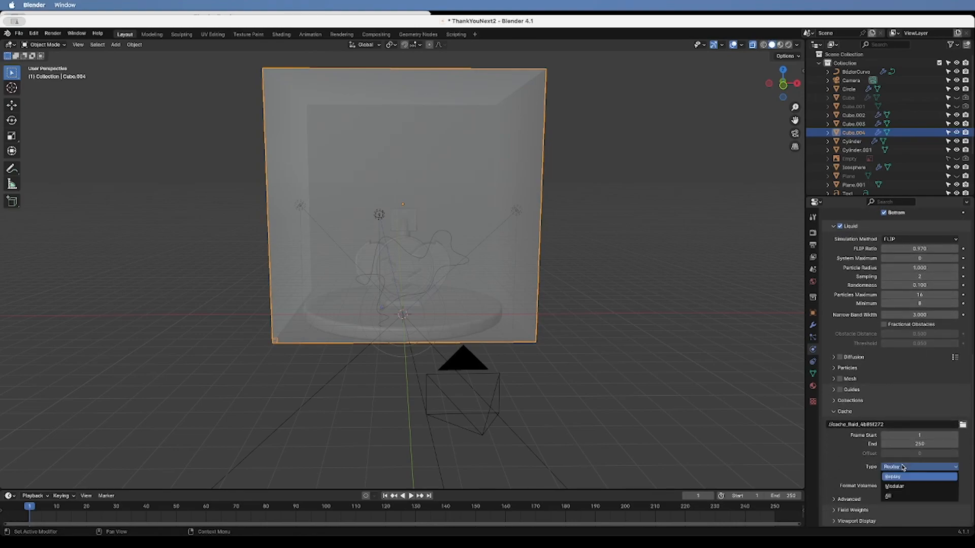
click(899, 496)
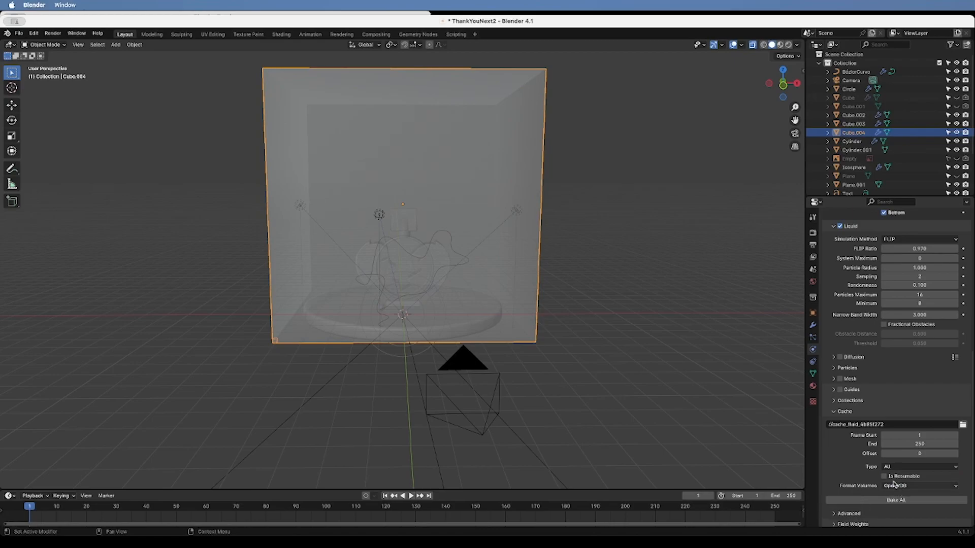
Set the gravity field weight of the fluid domain to 0
scroll(893, 485, down, 1)
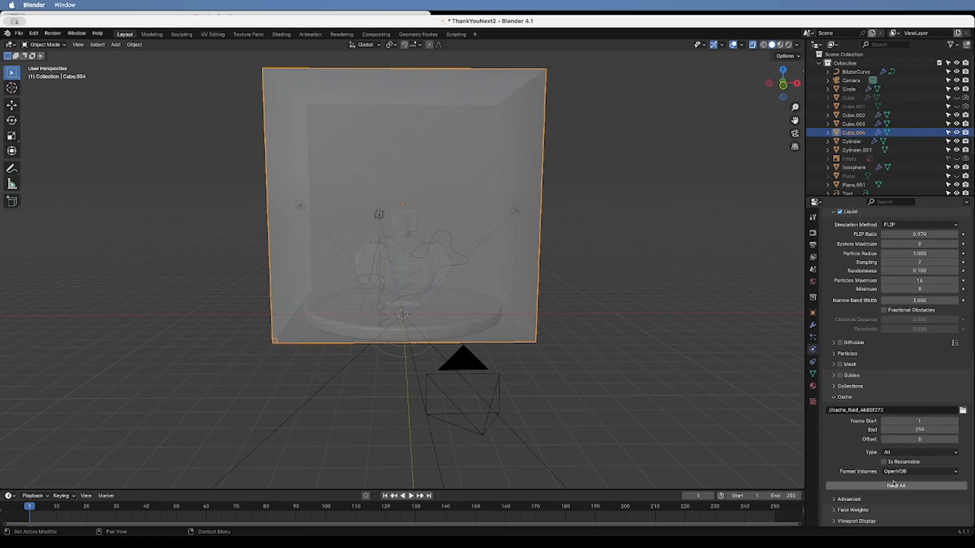
click(835, 510)
scroll(873, 497, down, 10)
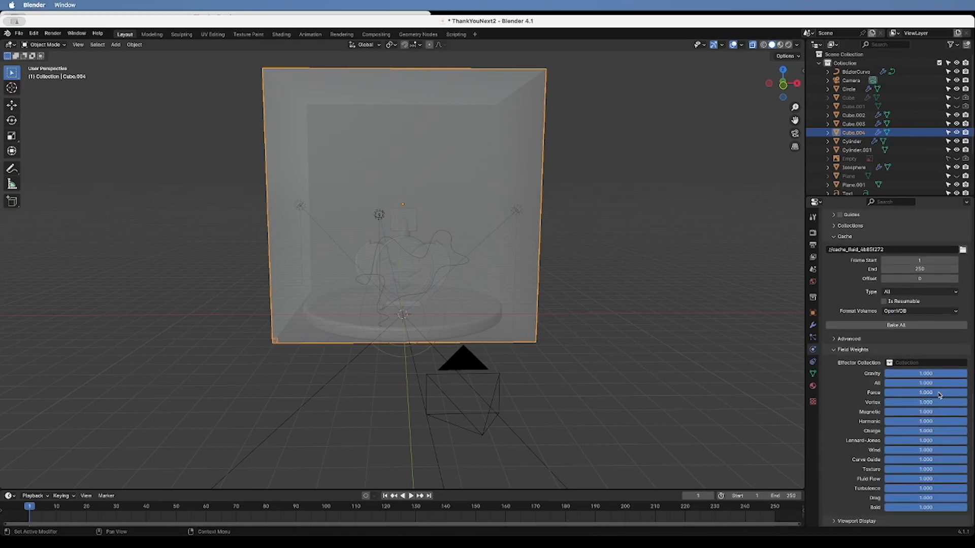
drag(949, 379, 882, 378)
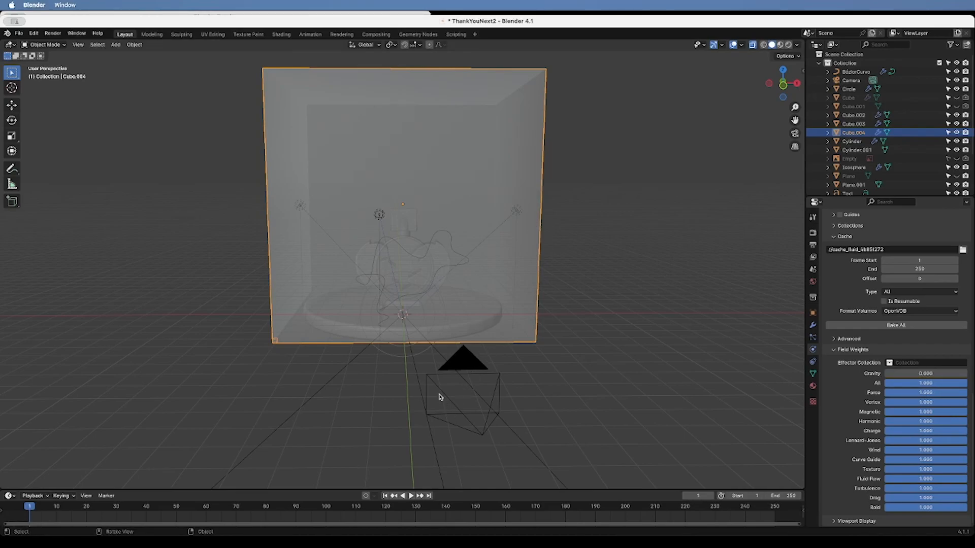
Save the file and bake the complete fluid simulation of the domain
key(super+s)
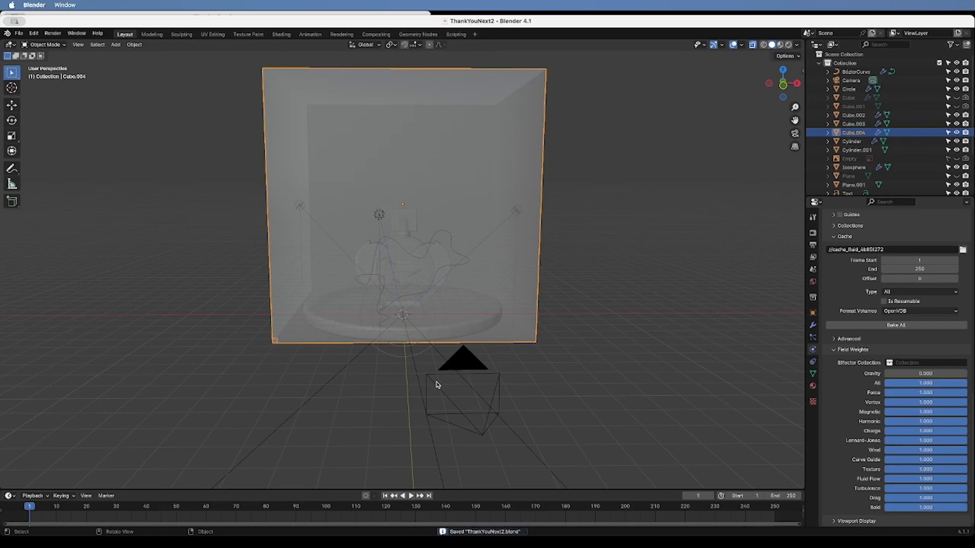
click(879, 326)
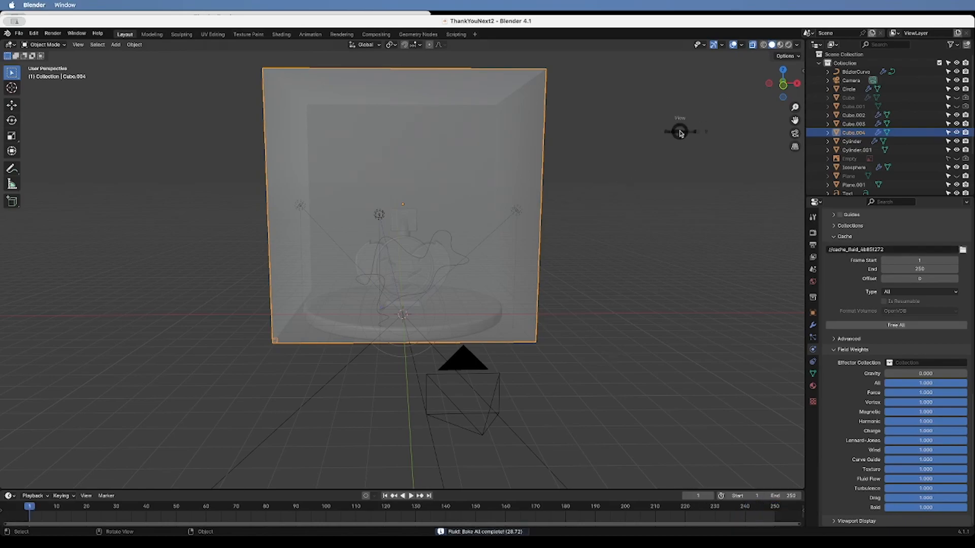
Play back the baked liquid simulation in a close front view of the bottle with solid shading
key(KP_1)
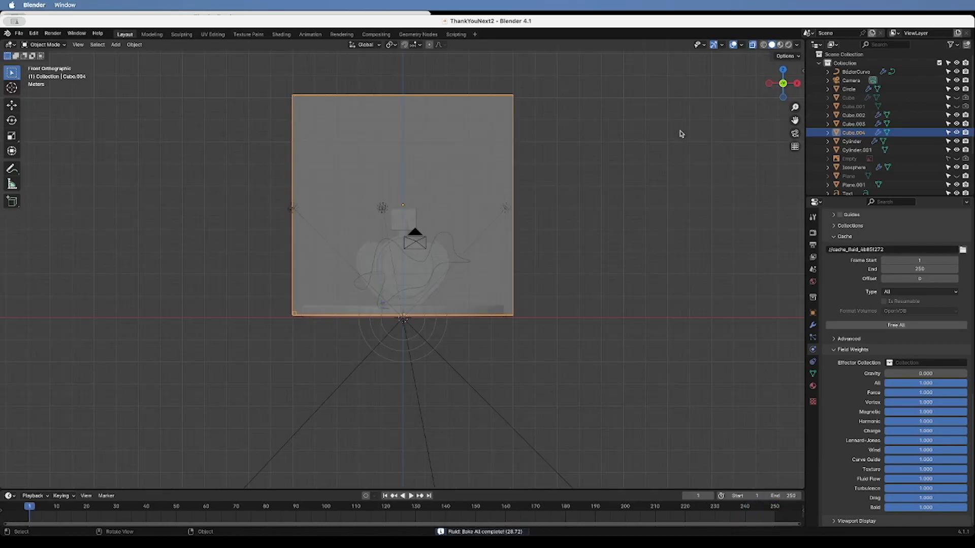
click(764, 45)
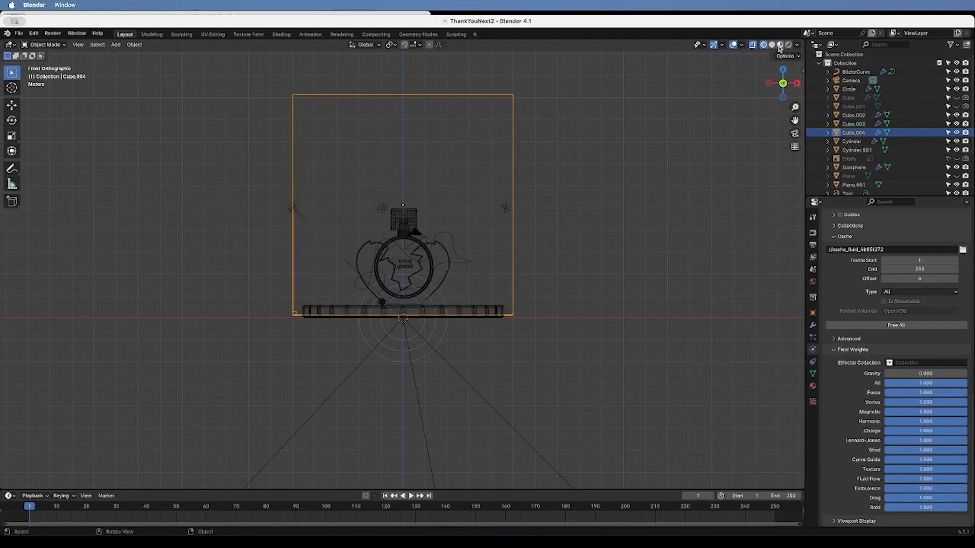
click(781, 45)
click(773, 46)
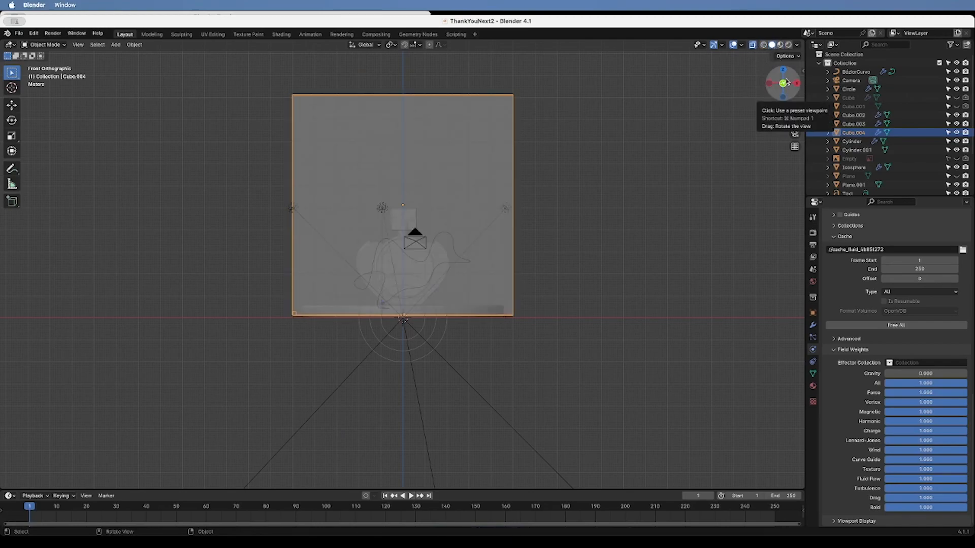
drag(795, 107, 795, 86)
drag(796, 121, 799, 195)
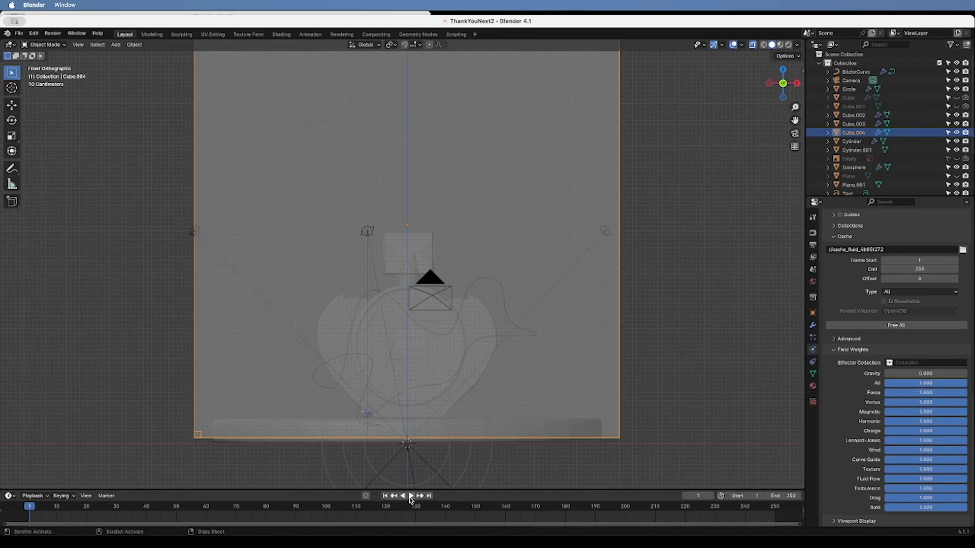
click(411, 496)
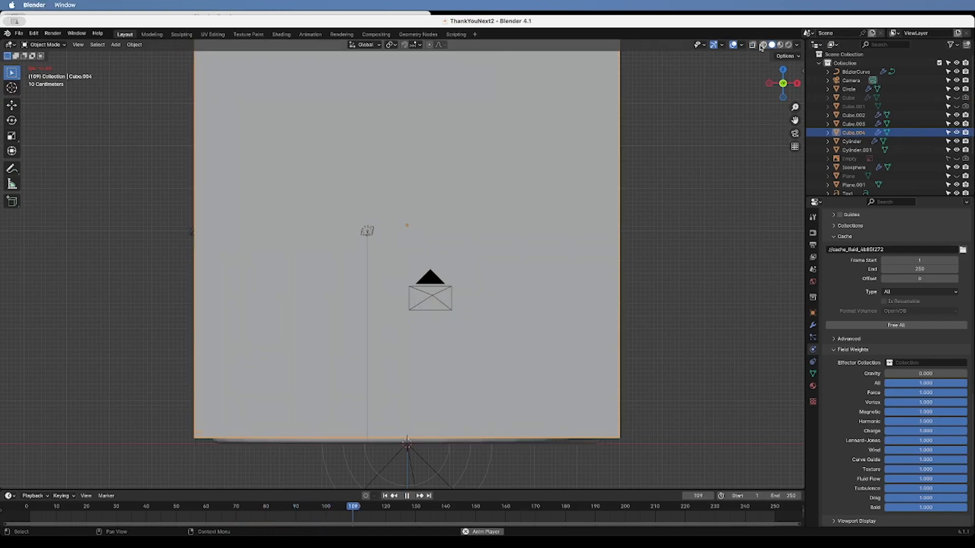
Display the scene in wireframe to examine the liquid playback around the bottle from an angled front view, and stop the animation
click(764, 45)
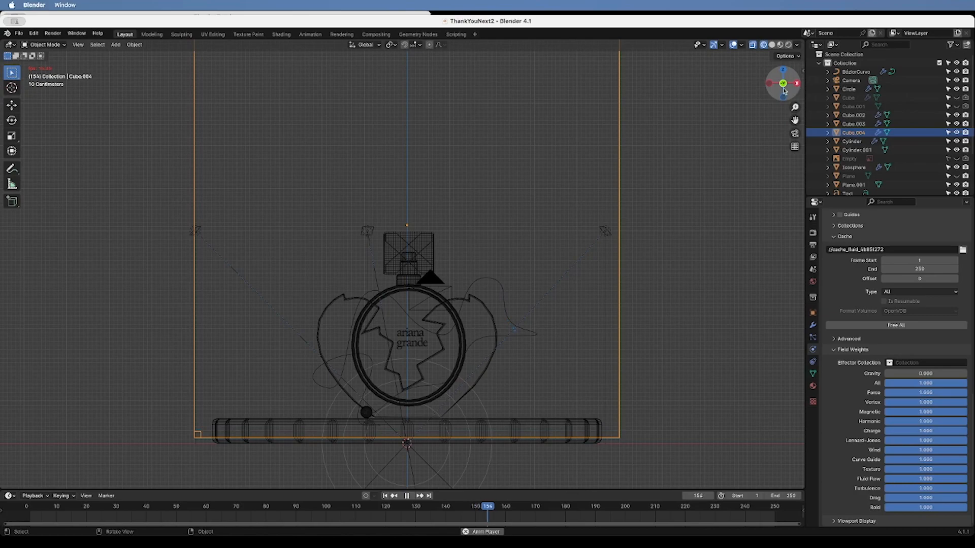
mouse_move(782, 92)
mouse_down()
mouse_move(785, 109)
mouse_move(799, 98)
mouse_move(769, 104)
mouse_move(792, 99)
mouse_up()
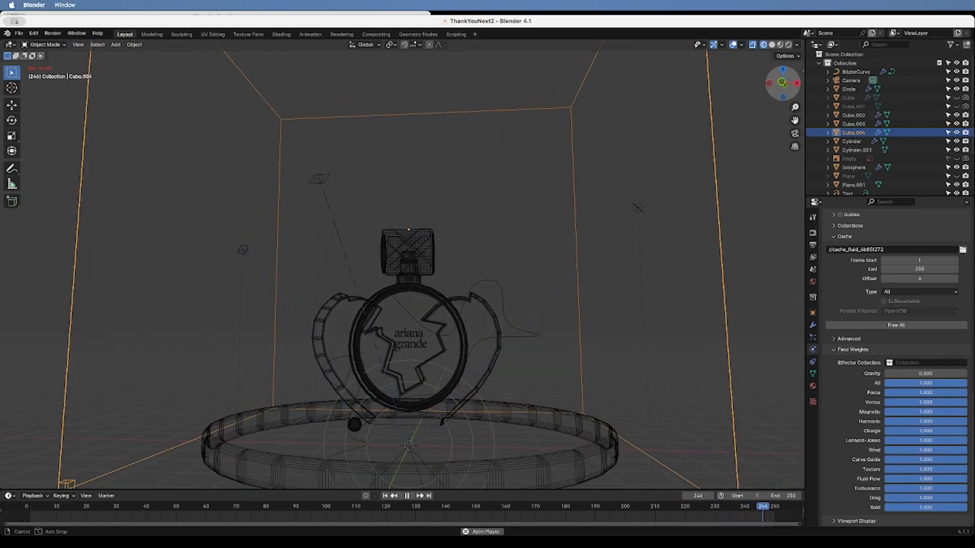
click(407, 496)
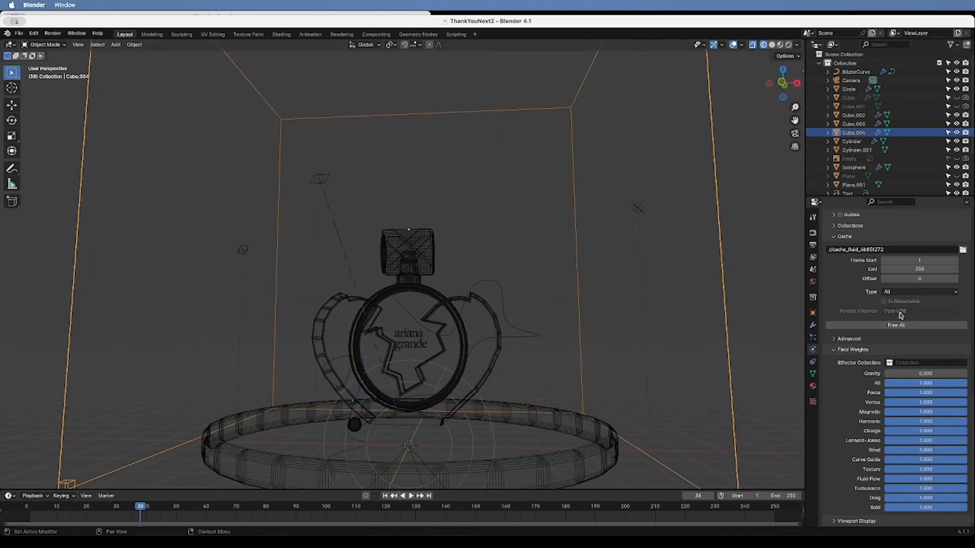
Free the entire baked fluid simulation of the domain cube and return to the start of its fluid settings
scroll(901, 315, up, 5)
scroll(901, 315, down, 2)
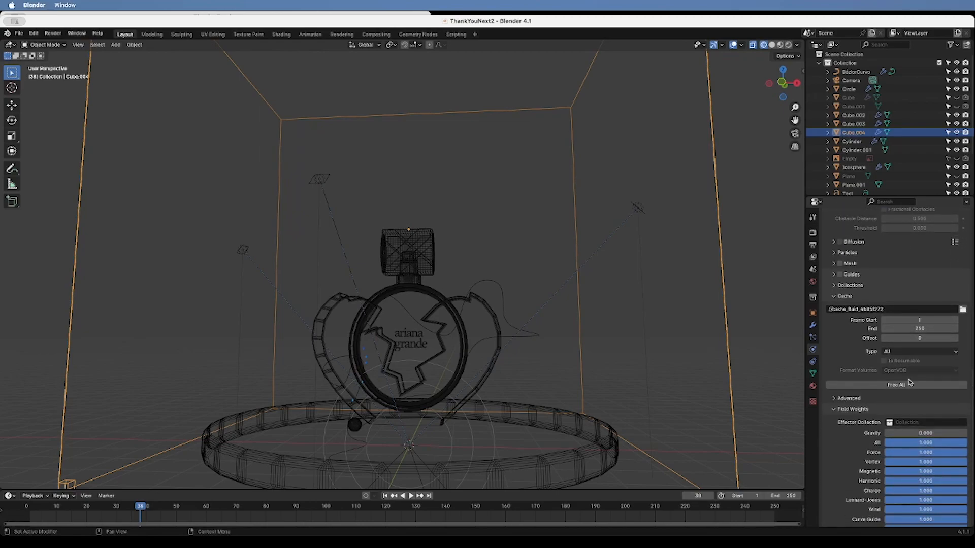
click(907, 383)
scroll(908, 388, up, 5)
scroll(908, 388, up, 13)
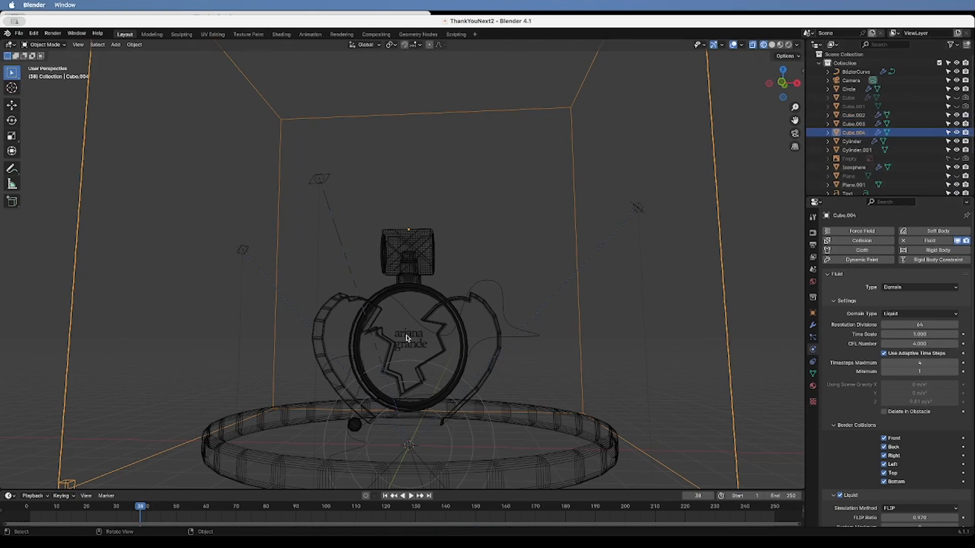
Apply the scale of the small ico sphere at the base of the bottle
click(356, 424)
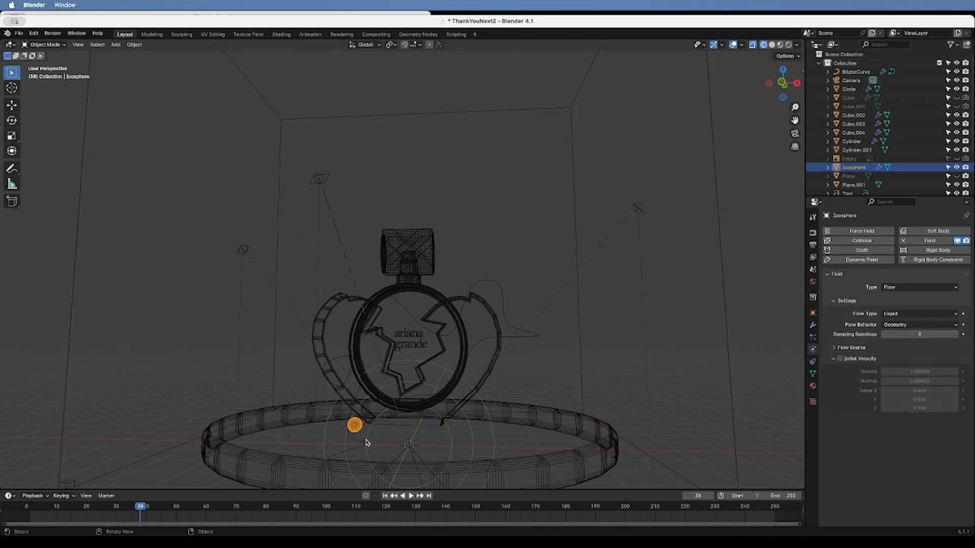
key(ctrl+a)
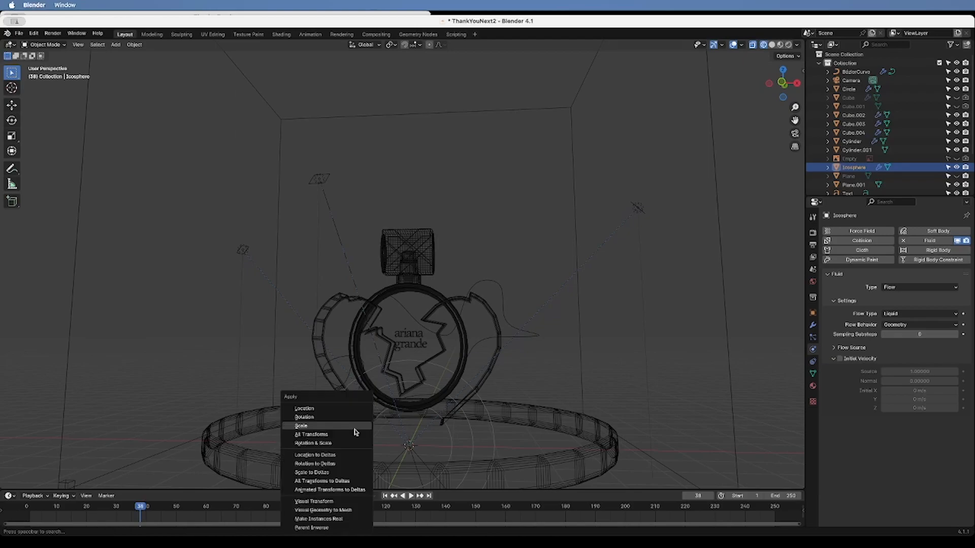
click(356, 426)
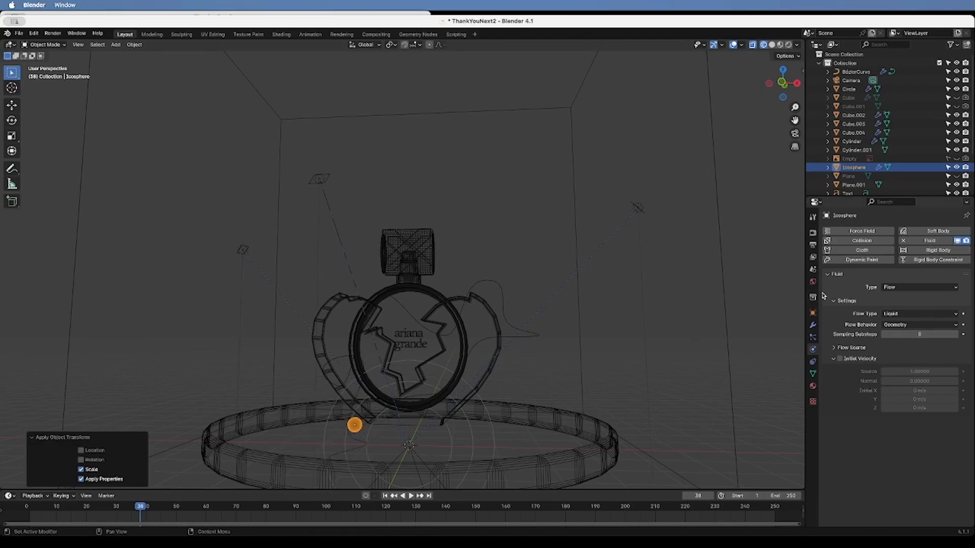
In front view, move the ico sphere about 0.05 m along X and about 0.04 m down along Z
drag(783, 84, 808, 79)
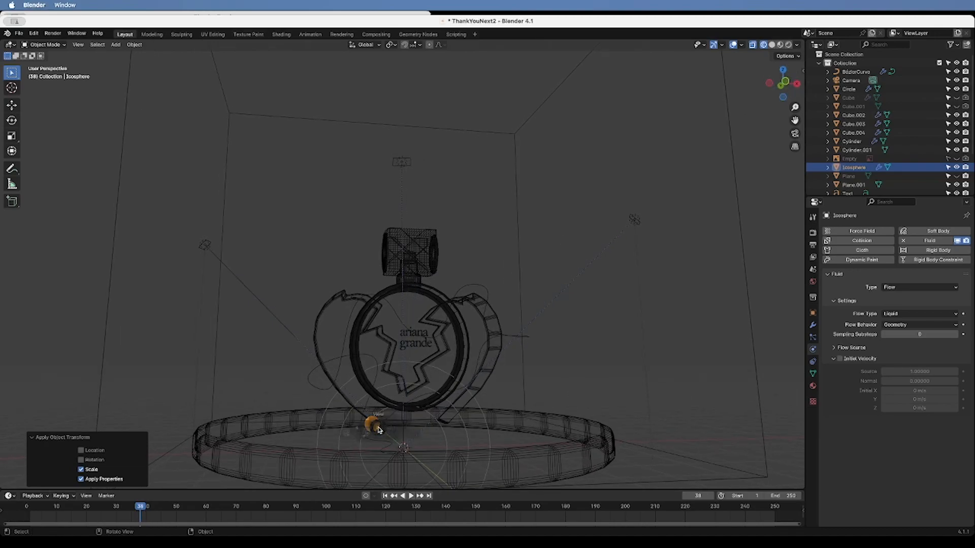
key(KP_1)
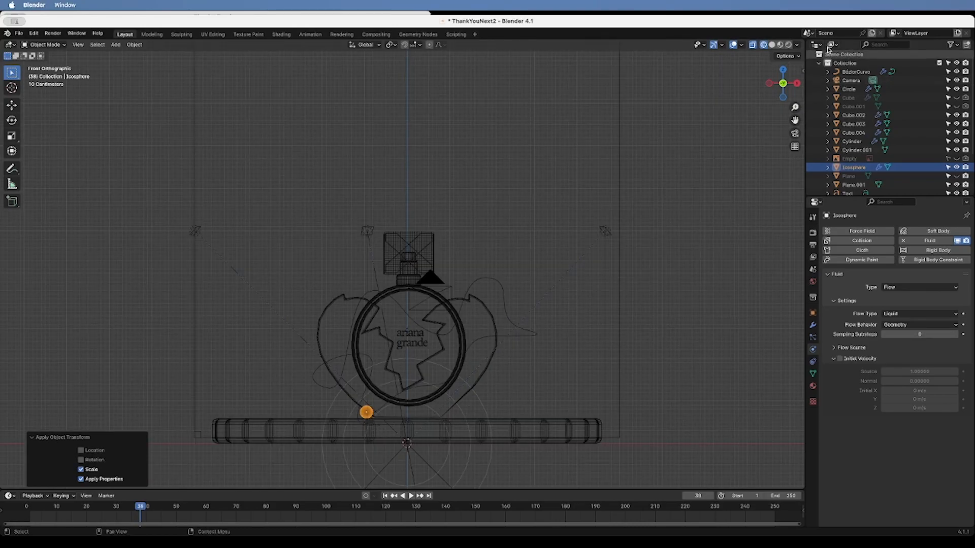
drag(792, 119, 736, 39)
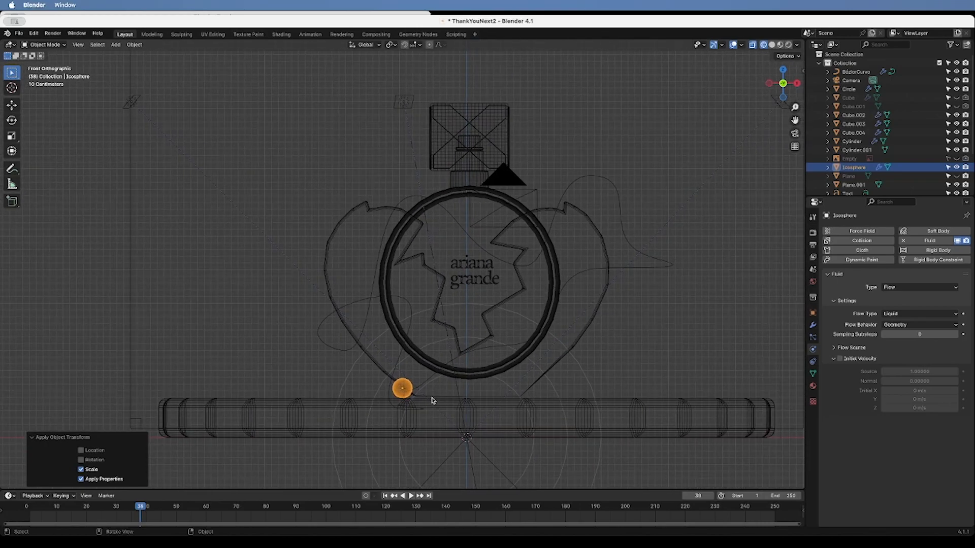
key(g)
key(x)
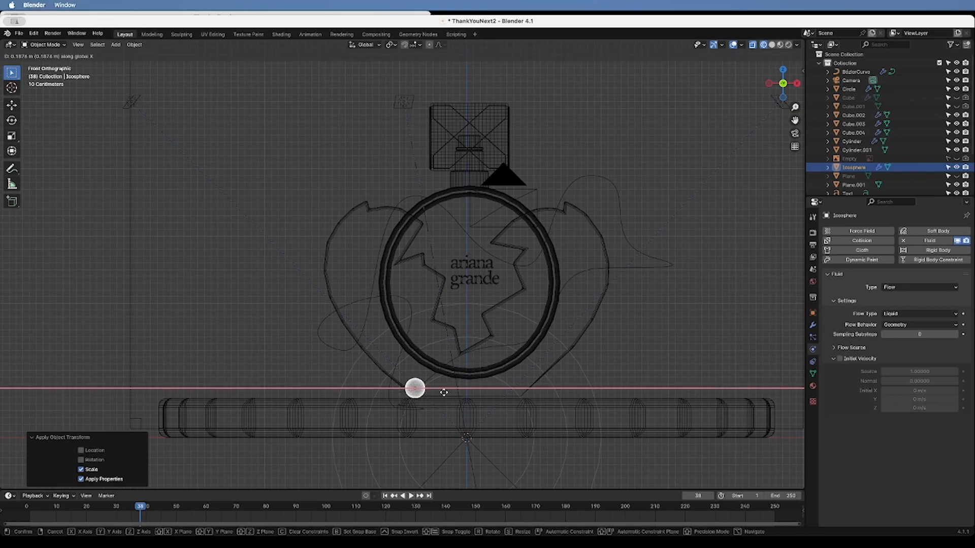
click(435, 395)
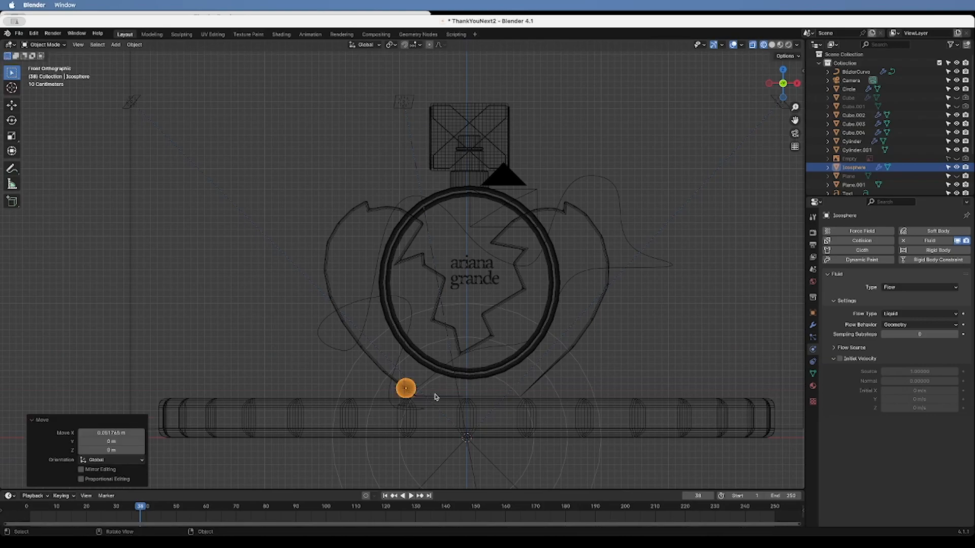
key(g)
key(z)
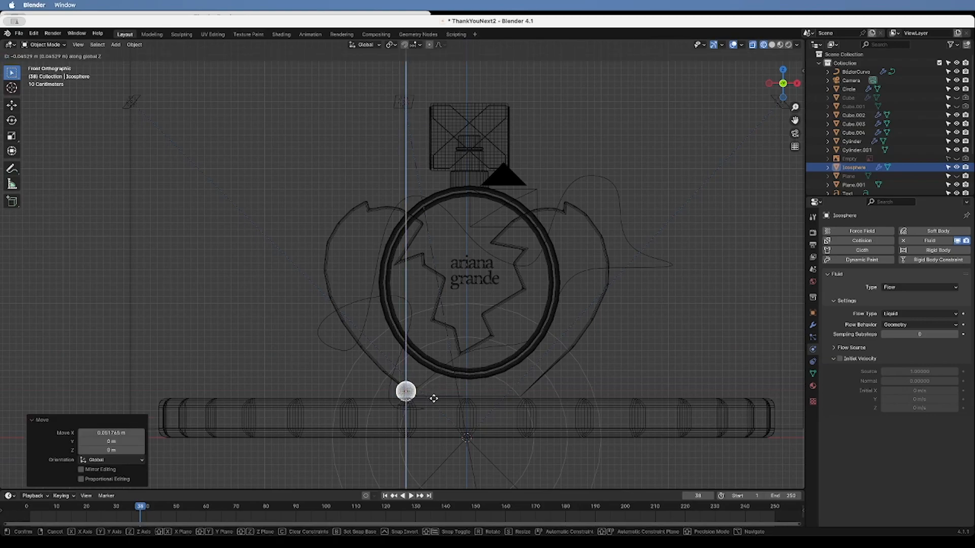
click(435, 399)
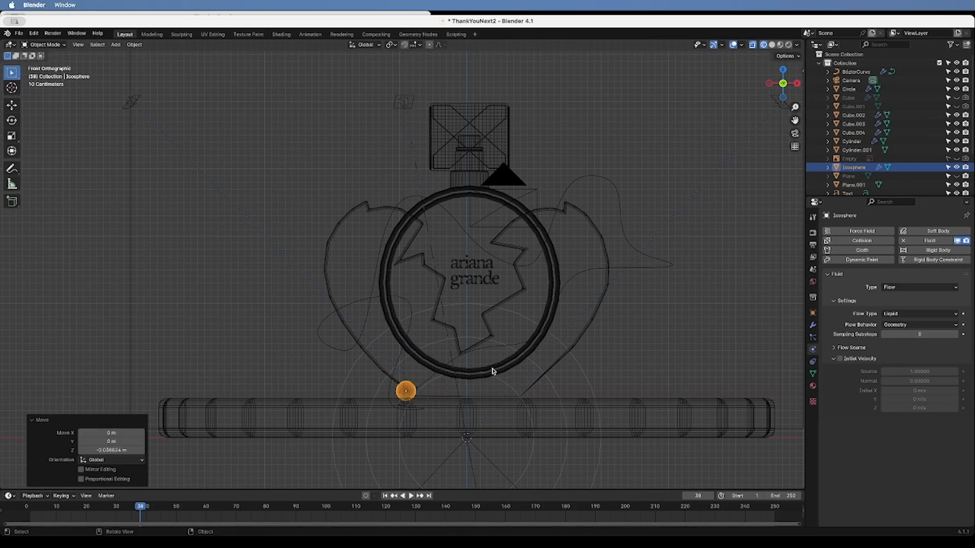
Shrink the ico sphere uniformly to about 0.79 of its size and apply its scale
key(s)
click(474, 375)
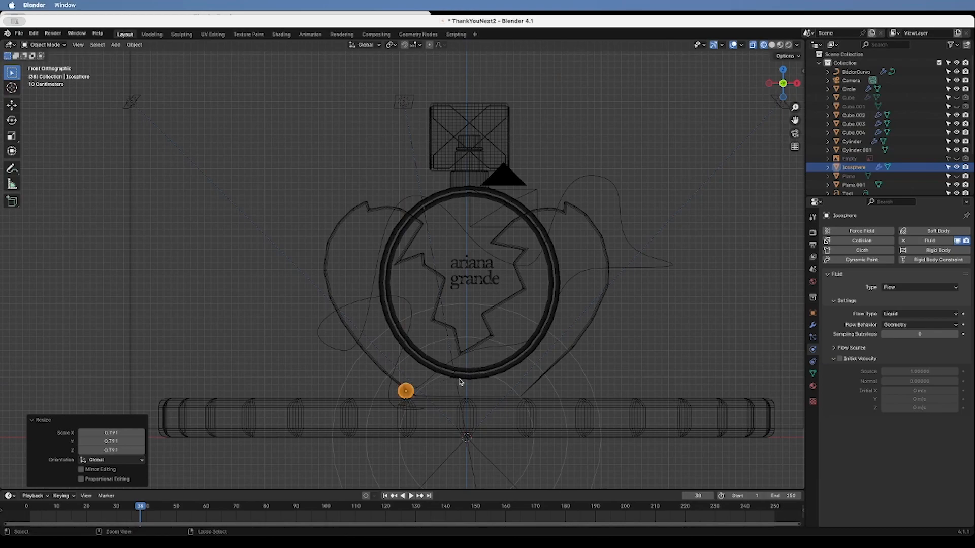
key(ctrl+a)
click(460, 380)
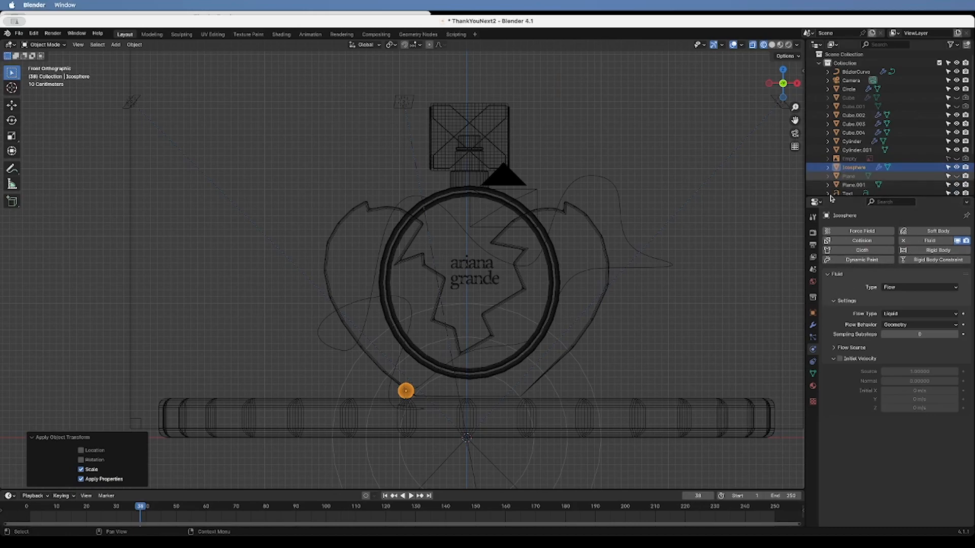
Examine the physics settings of the Bézier curve, the bottle cap, the cylinder ring and the ico sphere
click(656, 269)
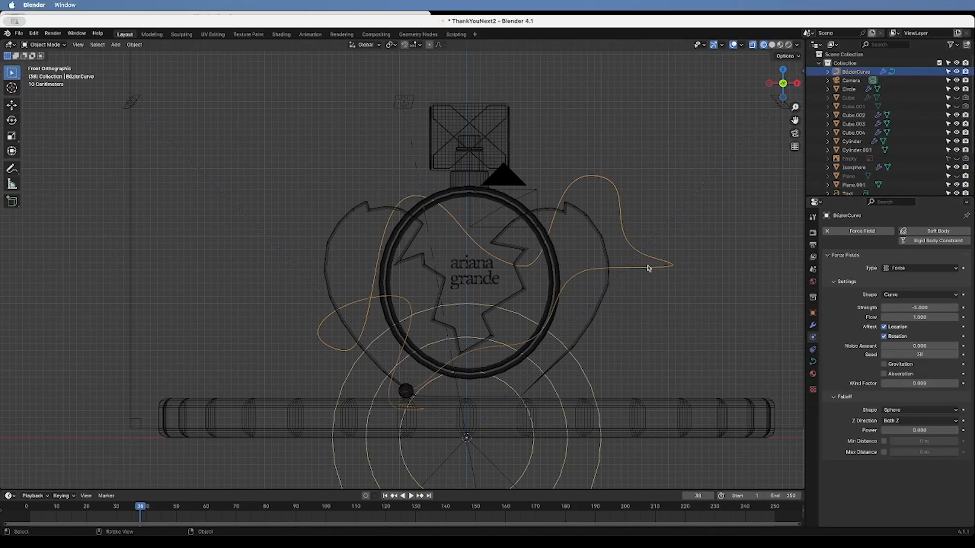
scroll(796, 168, down, 10)
scroll(795, 167, down, 10)
scroll(795, 168, down, 3)
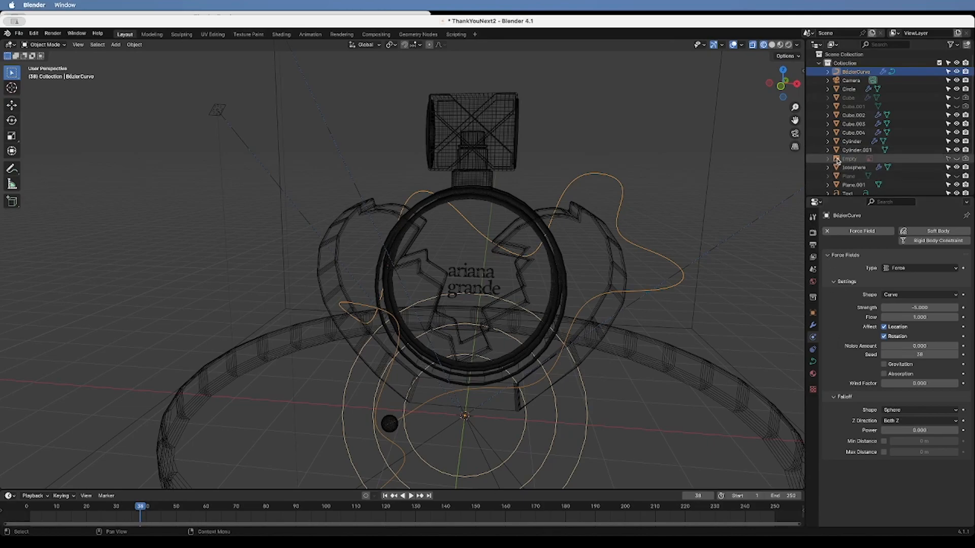
scroll(841, 145, down, 3)
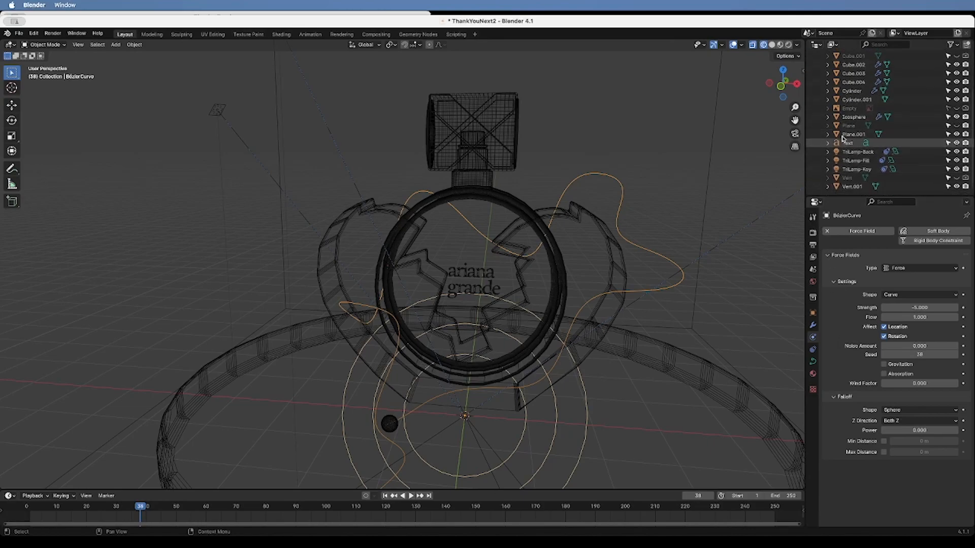
scroll(845, 124, up, 3)
scroll(845, 124, up, 1)
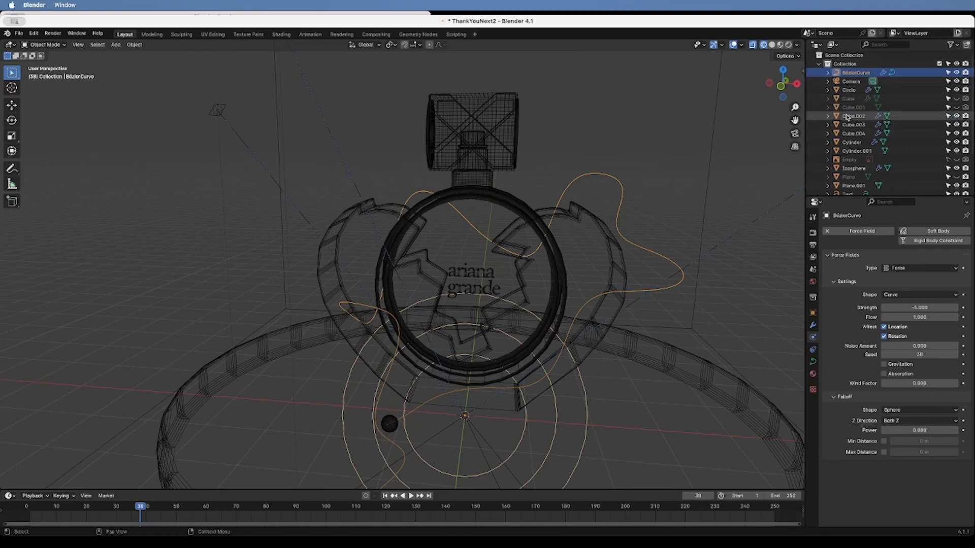
click(852, 116)
click(847, 127)
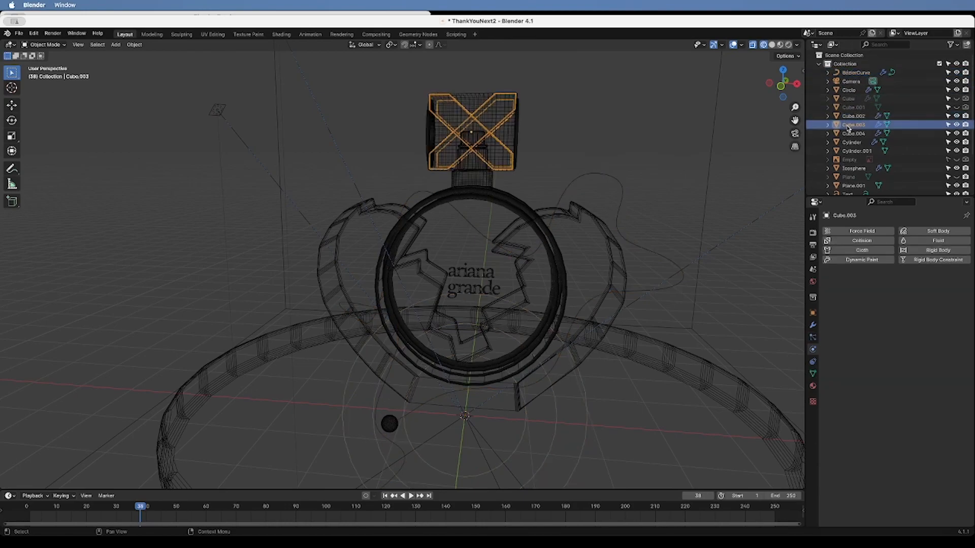
click(849, 142)
scroll(849, 149, down, 1)
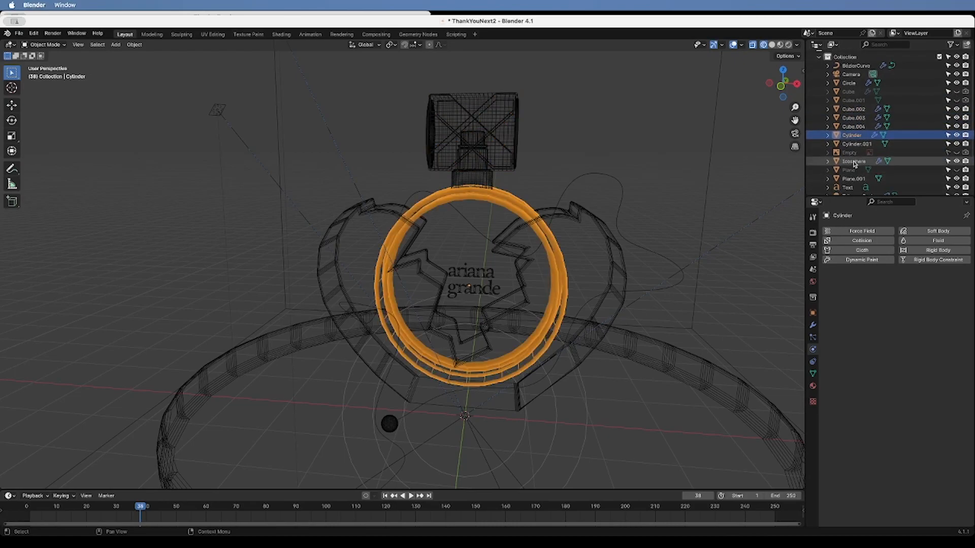
click(854, 161)
scroll(854, 169, down, 2)
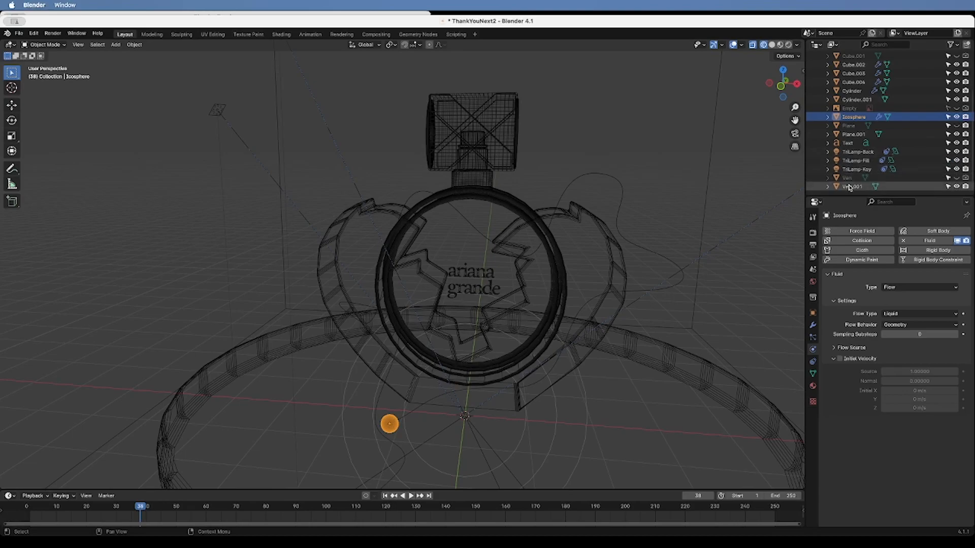
Enable Mesh for the fluid domain cube around the bottle and return to its main liquid settings
click(714, 145)
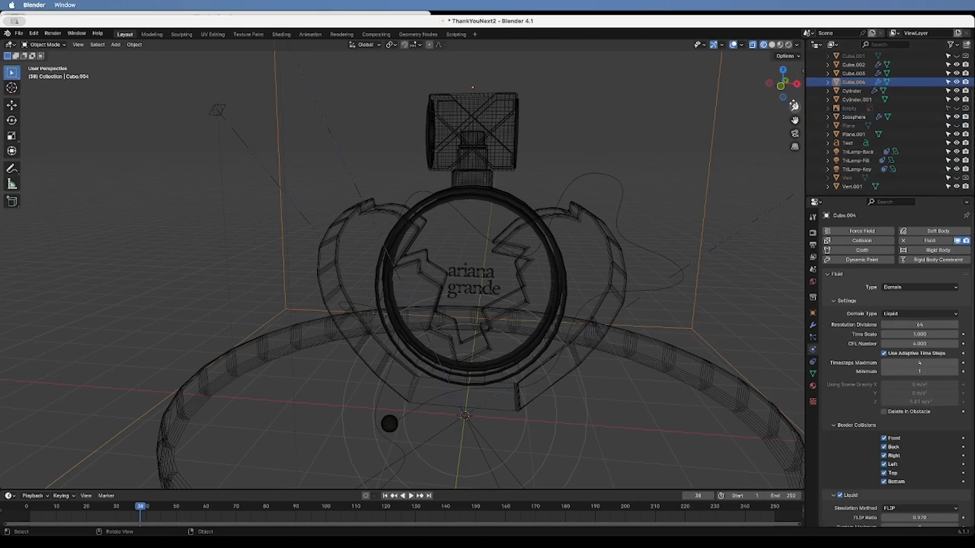
scroll(401, 269, down, 8)
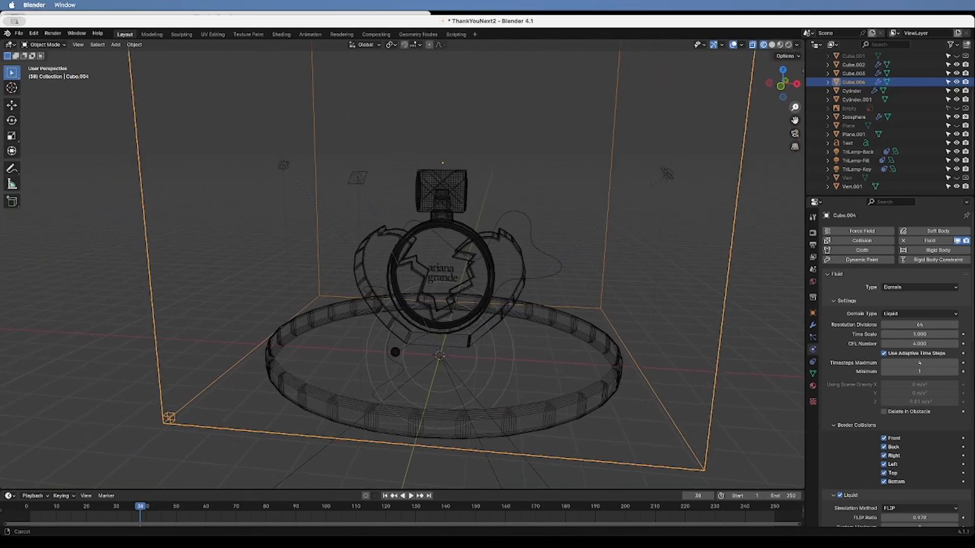
drag(794, 108, 779, 77)
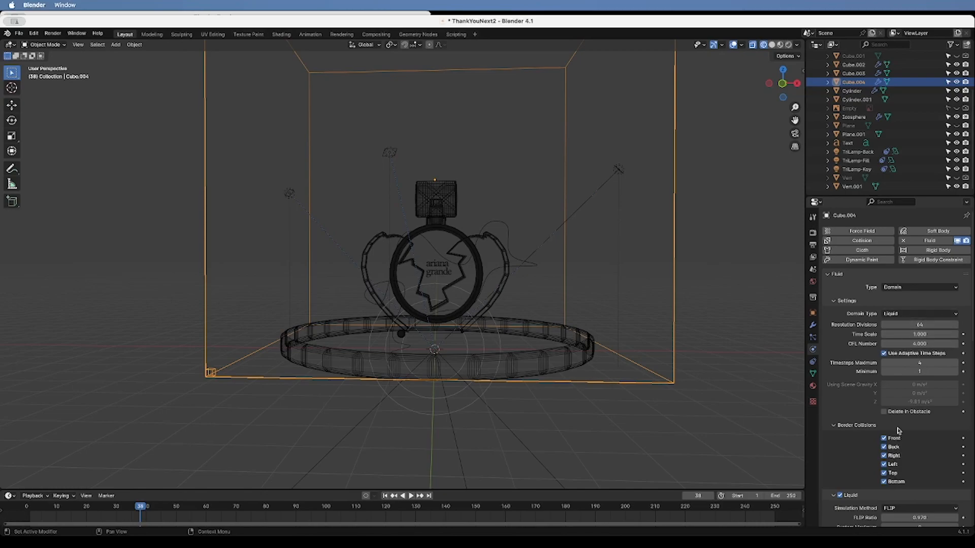
scroll(897, 434, down, 10)
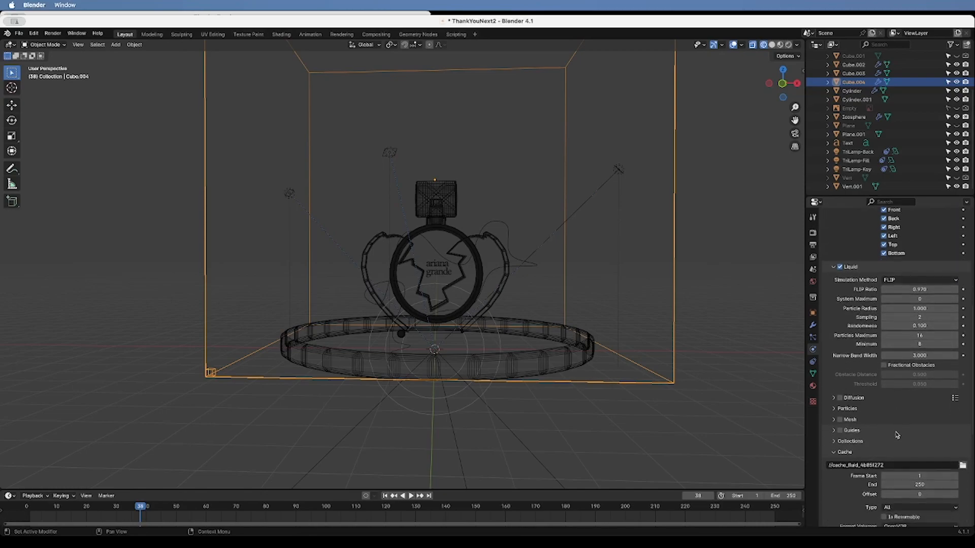
click(841, 404)
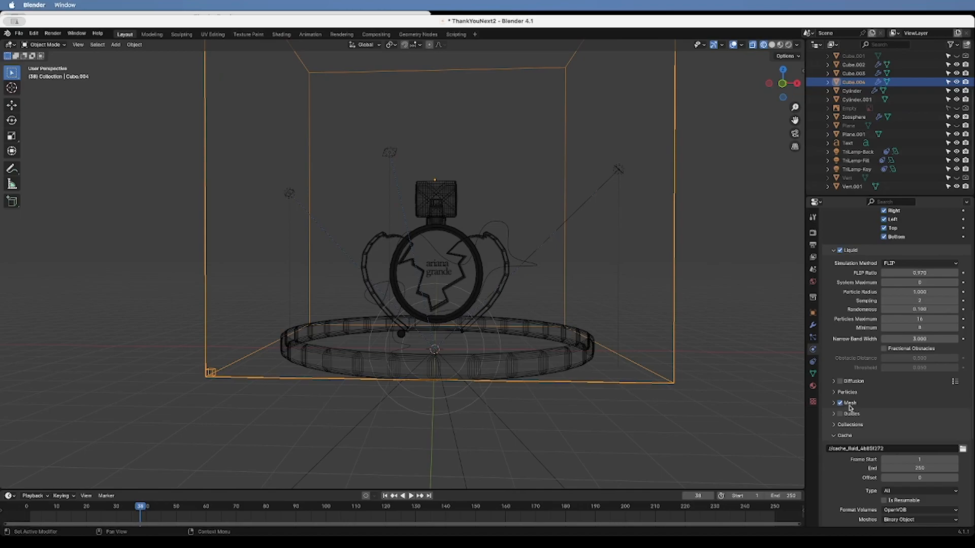
scroll(850, 407, down, 8)
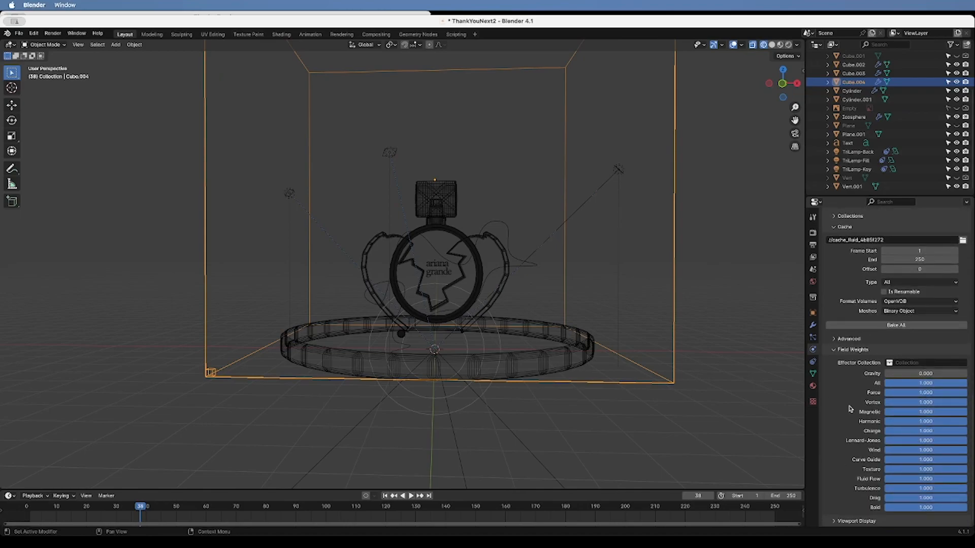
scroll(841, 395, up, 6)
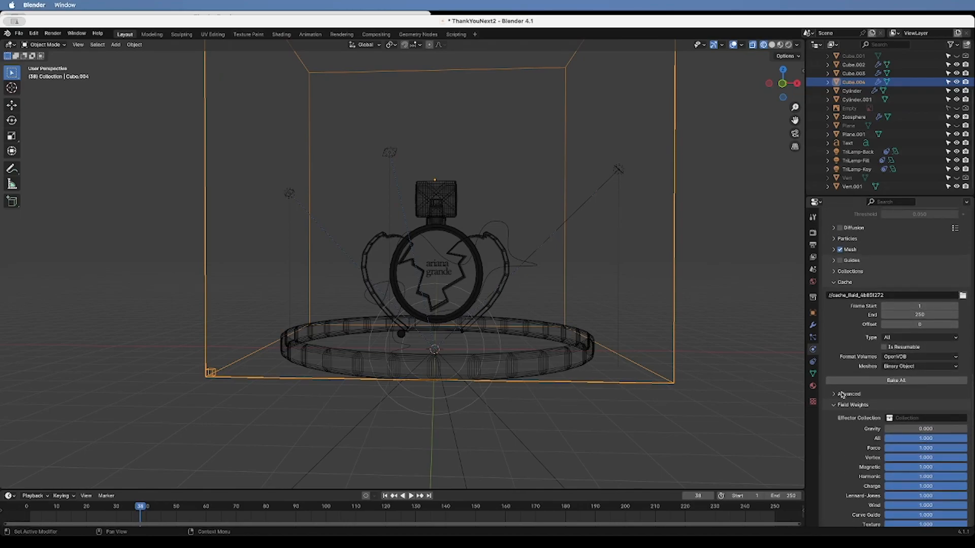
scroll(841, 396, up, 5)
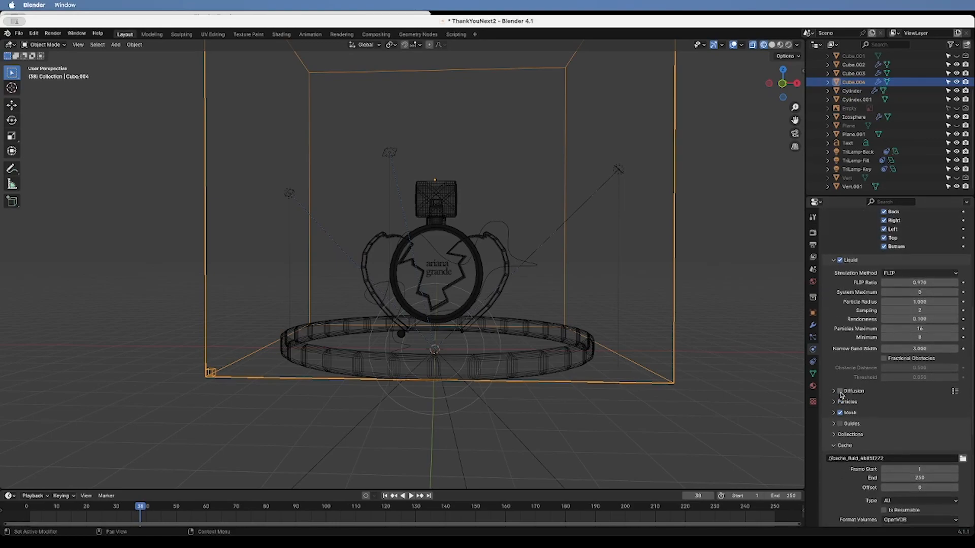
scroll(873, 366, up, 1)
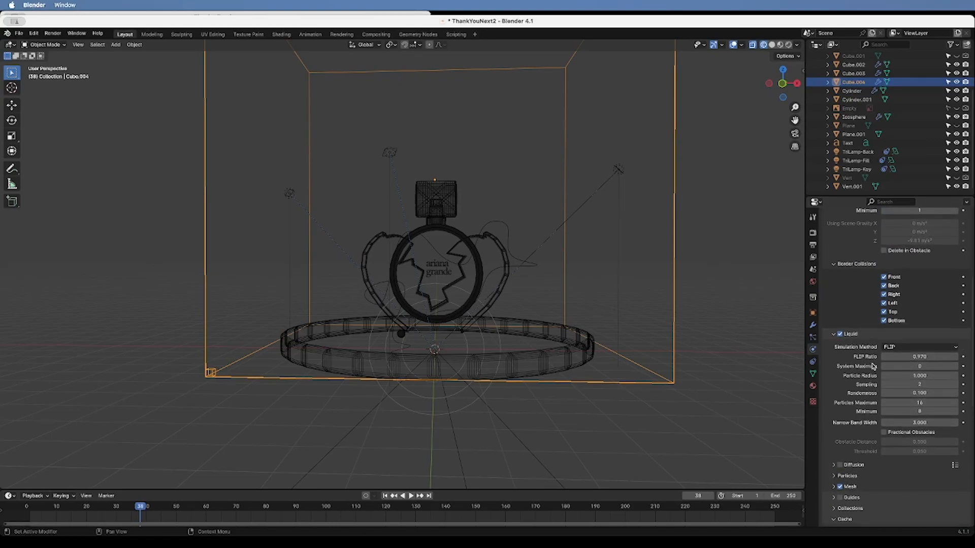
scroll(870, 375, up, 4)
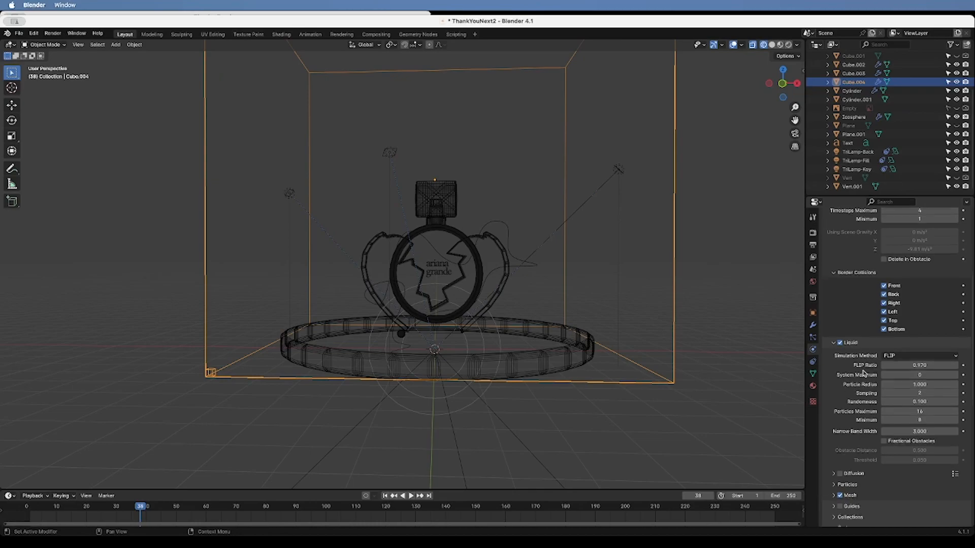
scroll(865, 373, up, 2)
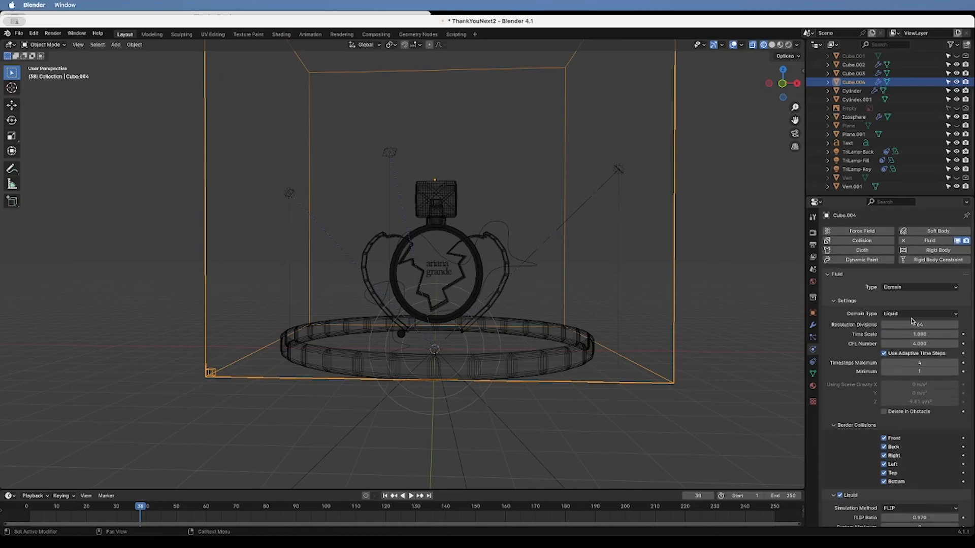
Return the timeline to frame 1 and bake the fluid domain's whole simulation for frames 1 to 250
click(385, 497)
scroll(913, 422, down, 10)
scroll(912, 422, down, 4)
scroll(913, 422, down, 2)
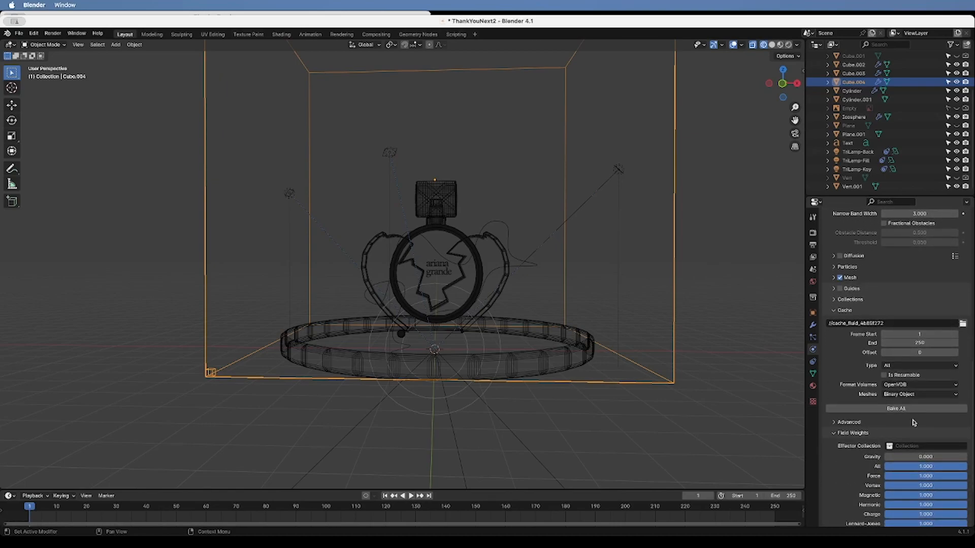
scroll(913, 375, down, 4)
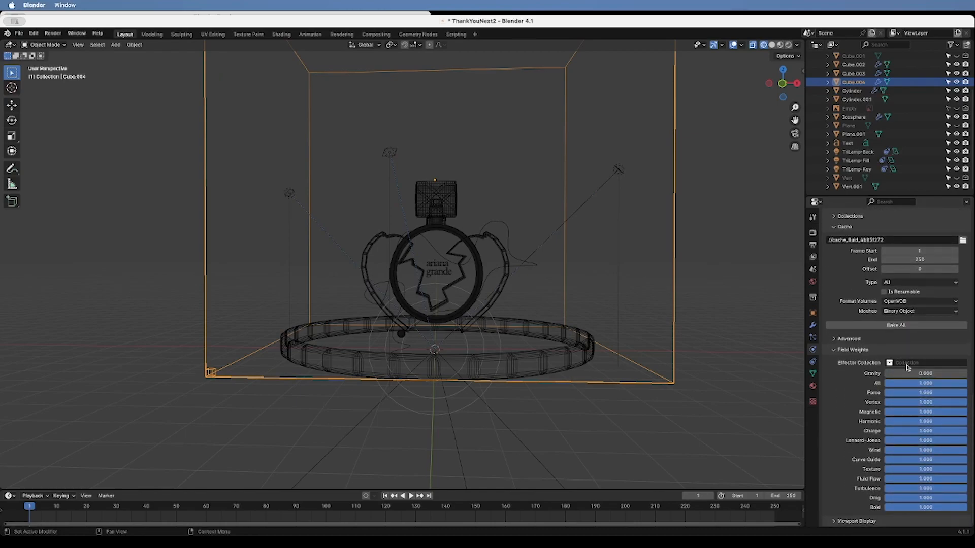
click(895, 325)
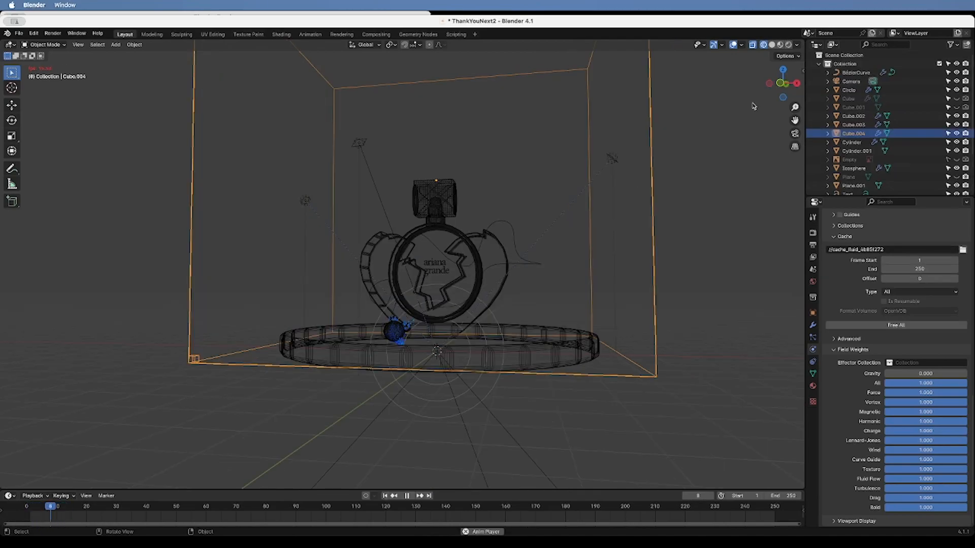
Watch the baked liquid flow around the bottle, check the domain's settings and rewind to the first frame
drag(782, 84, 761, 103)
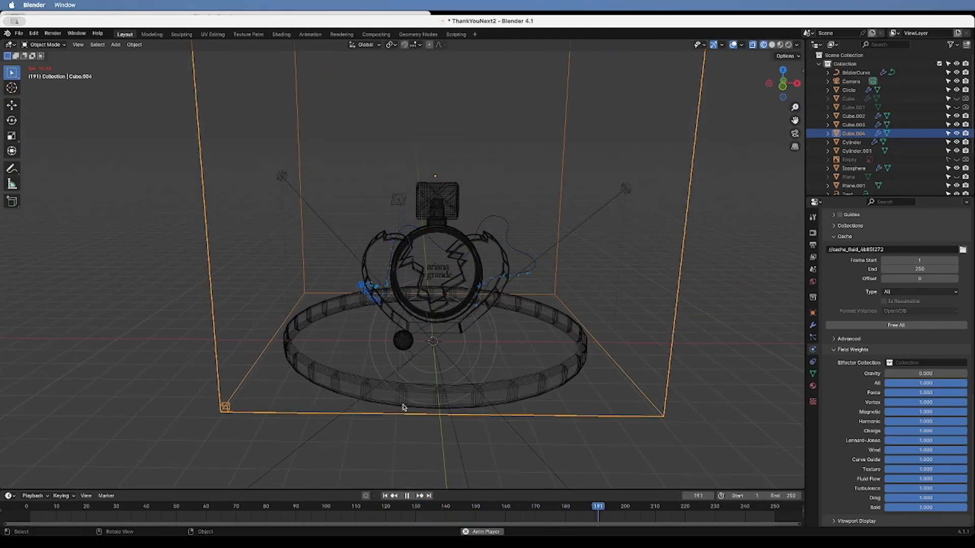
scroll(846, 296, up, 10)
scroll(845, 296, up, 10)
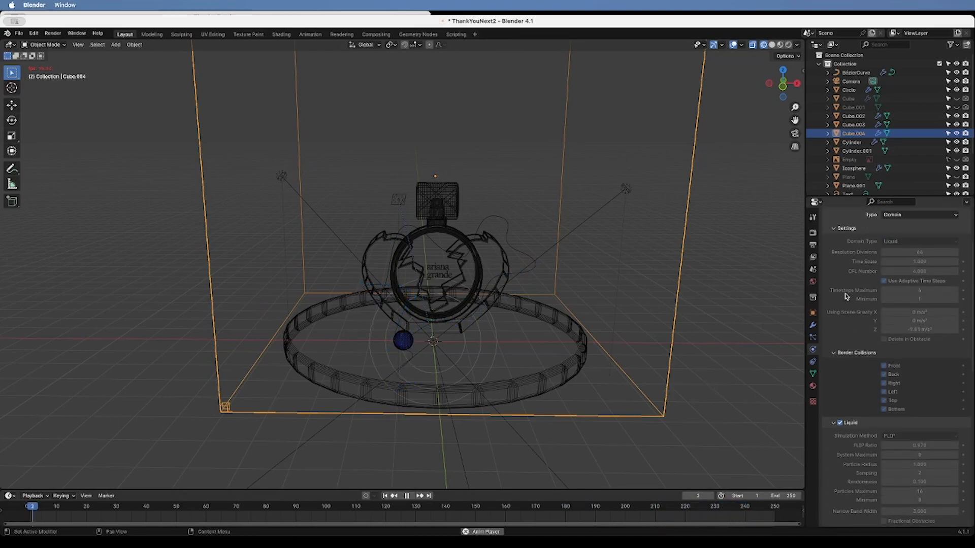
scroll(846, 296, down, 10)
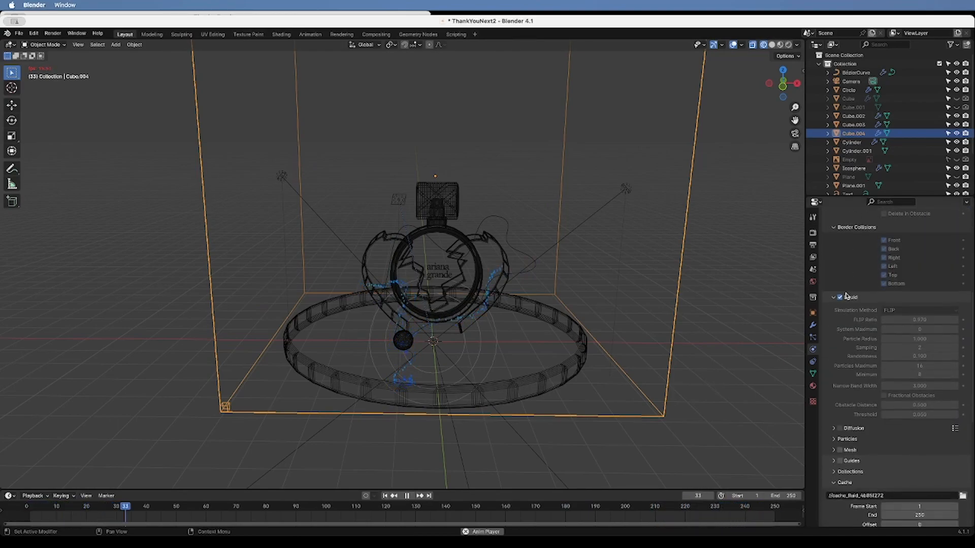
click(405, 497)
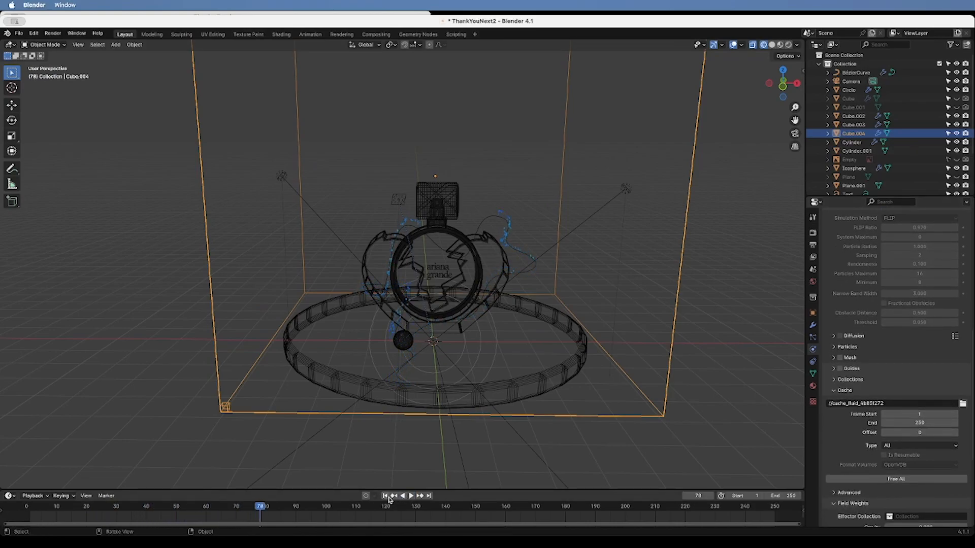
click(385, 496)
Free all of the fluid domain's baked data and save the file
scroll(912, 325, down, 4)
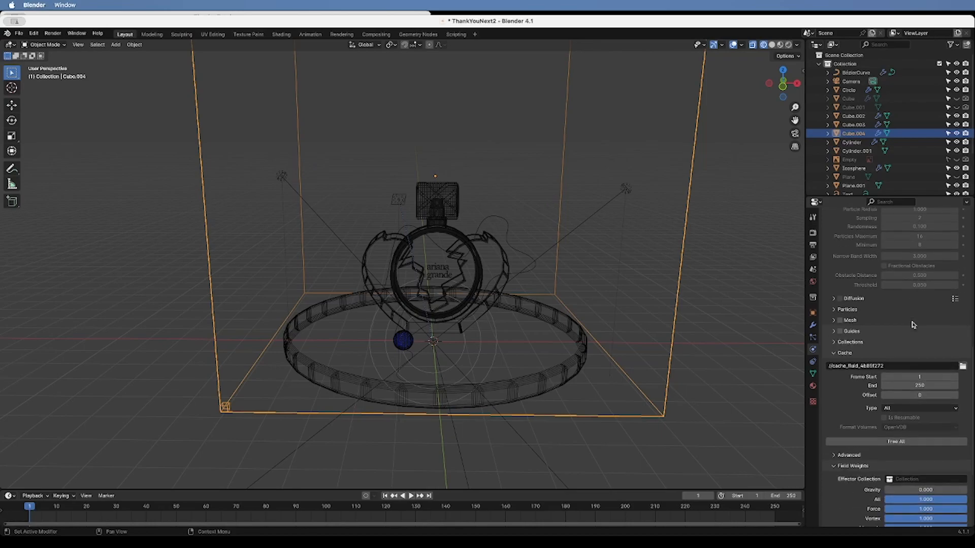
scroll(912, 325, down, 3)
scroll(912, 325, up, 1)
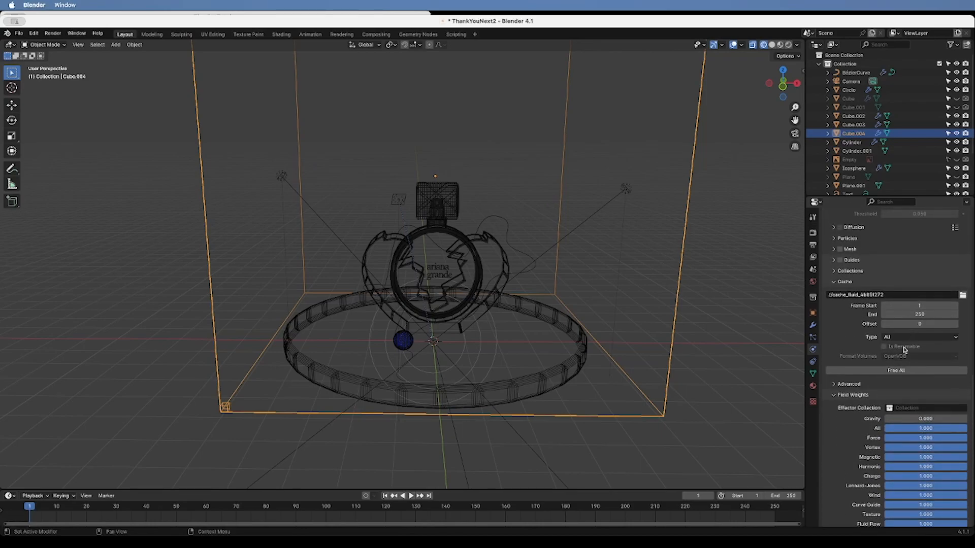
click(899, 370)
scroll(896, 356, up, 15)
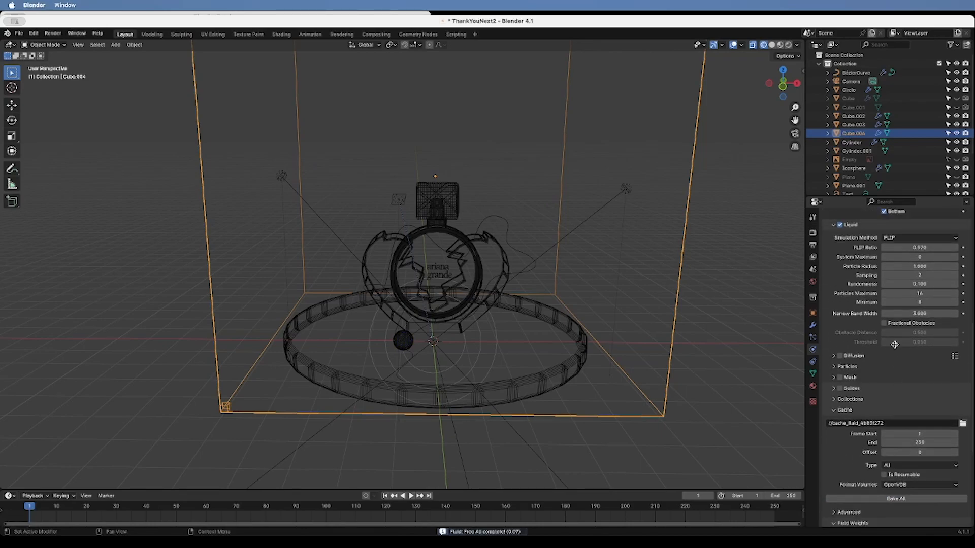
scroll(895, 345, up, 3)
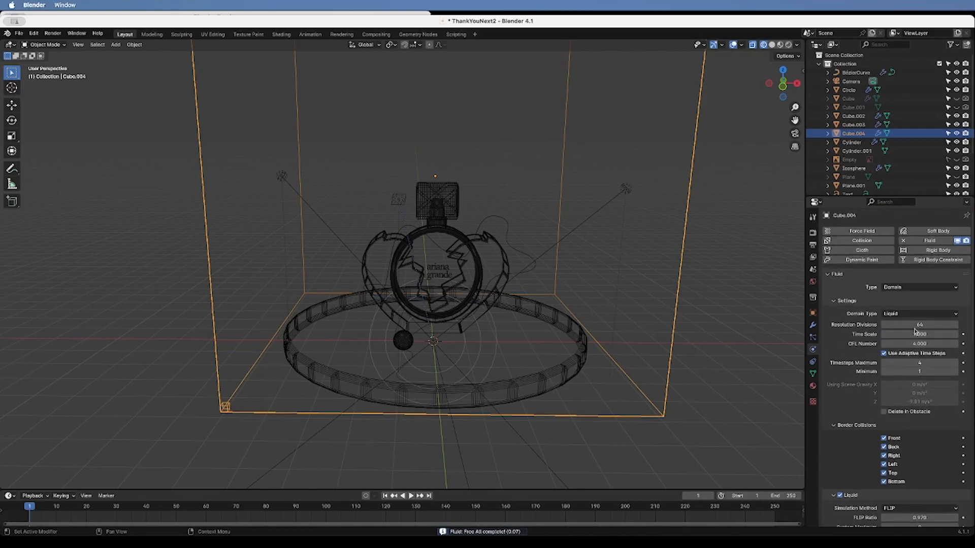
key(super+s)
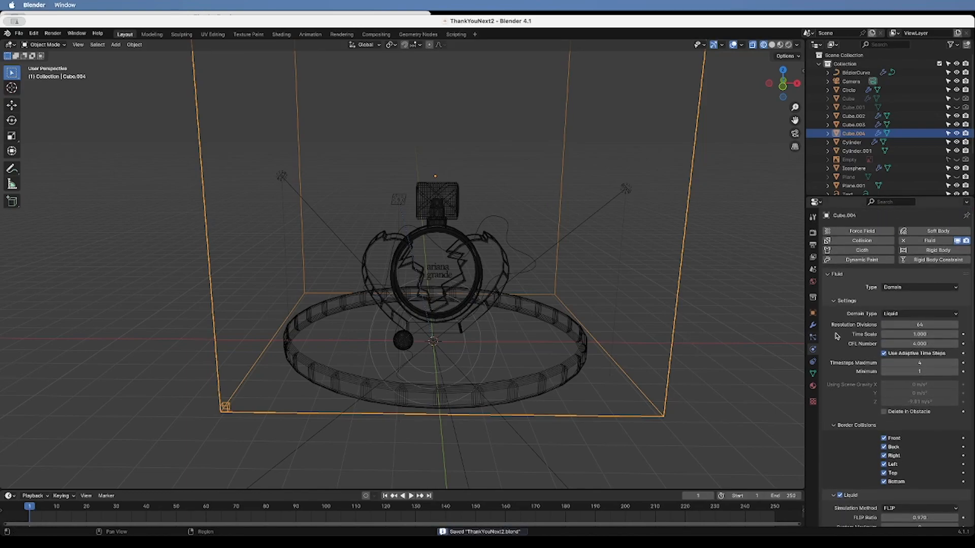
Set the end frame to 200 for both the scene and the domain's fluid cache
click(779, 496)
text(250)
key(Return)
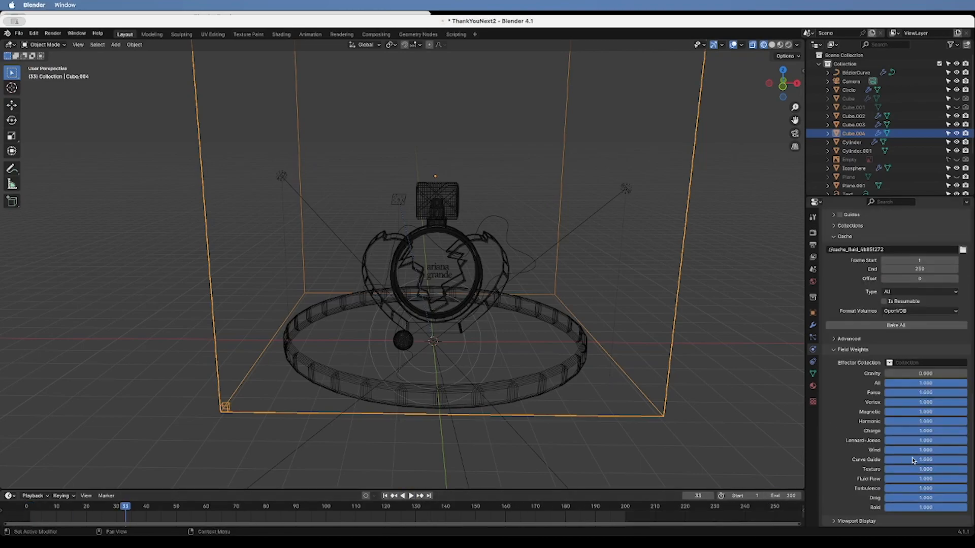
scroll(864, 305, up, 10)
scroll(842, 254, down, 15)
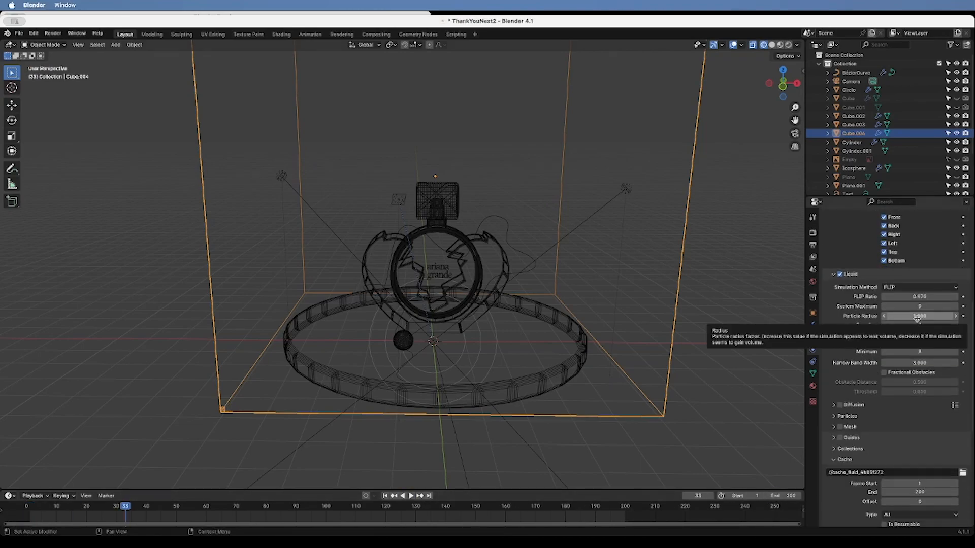
Bake the domain's whole liquid simulation with Mesh enabled, and save the file while it plays back
scroll(843, 252, down, 2)
click(896, 353)
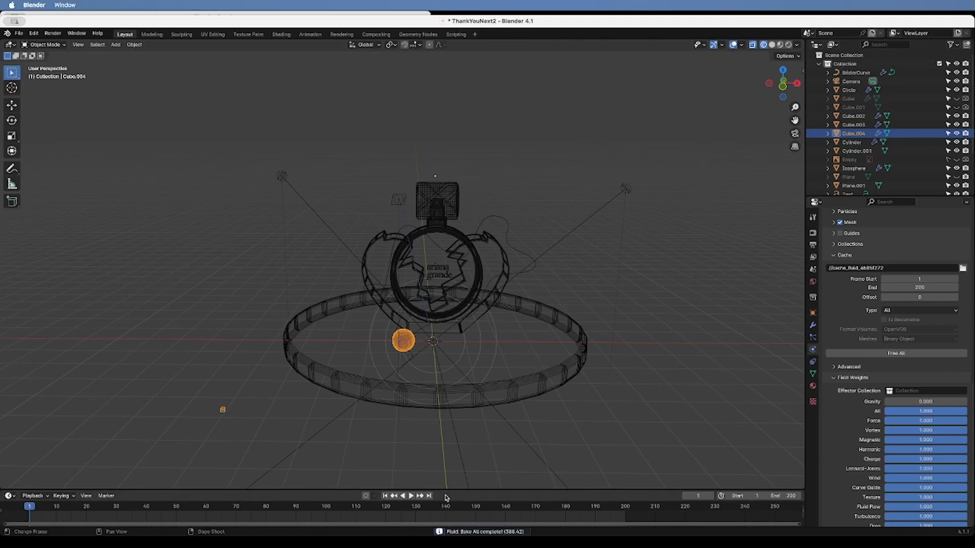
click(411, 496)
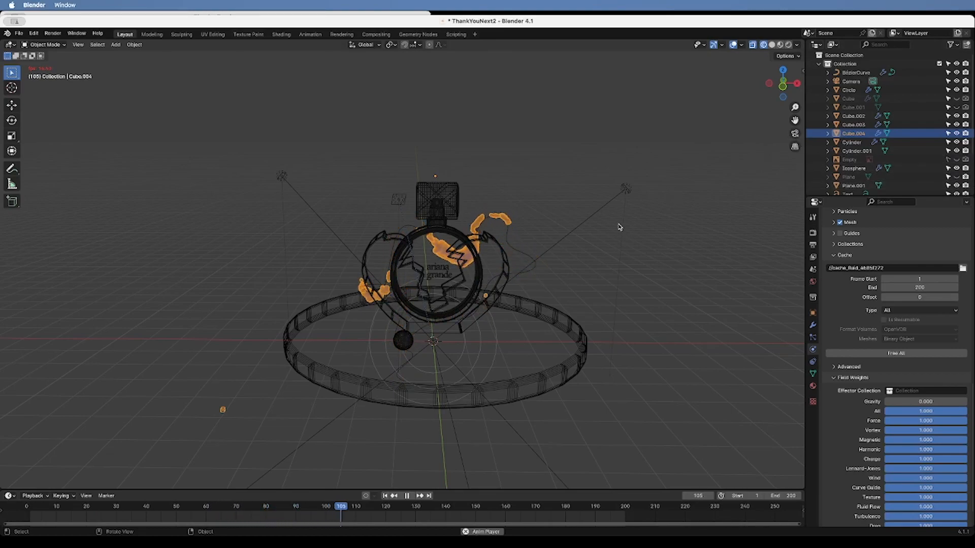
key(super+s)
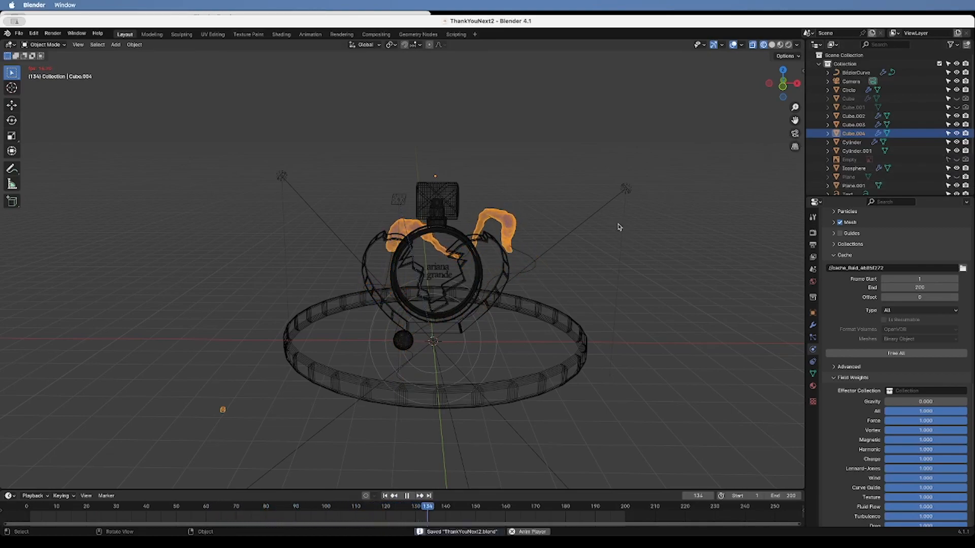
Examine the liquid mesh around the bottle in rendered shading, during playback and from several viewing angles
click(787, 45)
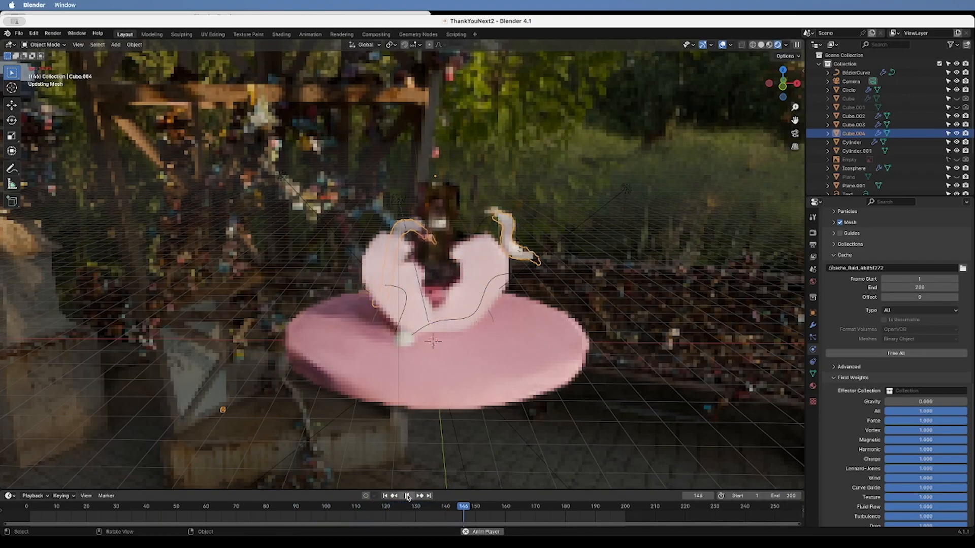
click(407, 496)
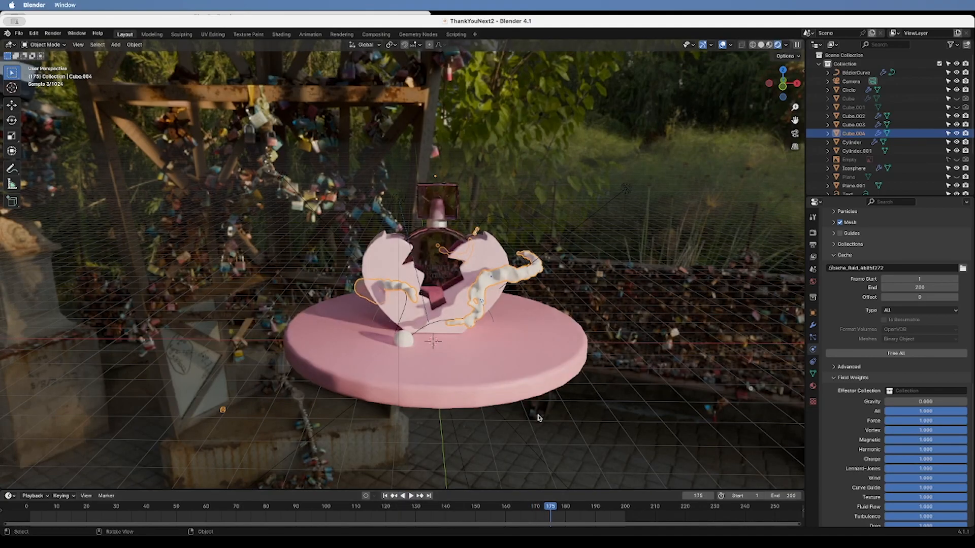
drag(783, 87, 732, 146)
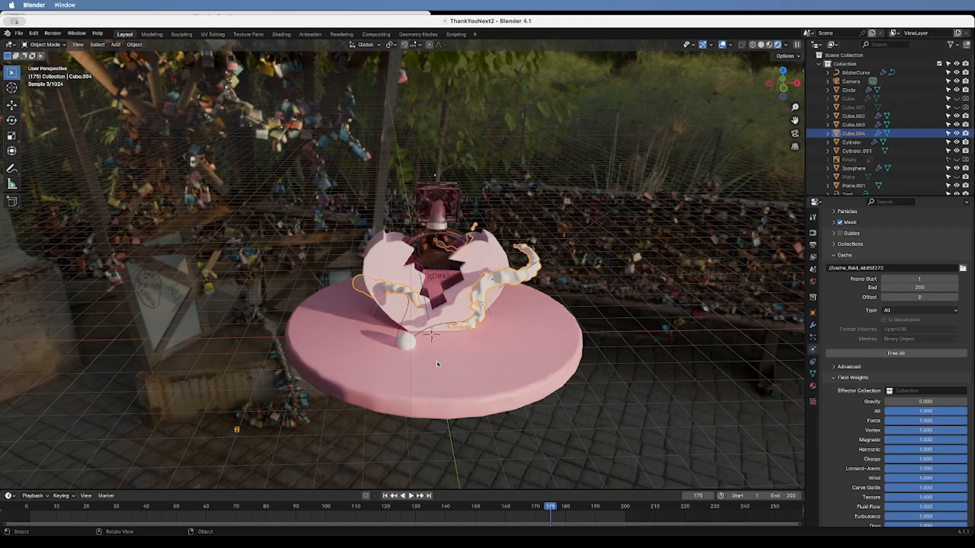
mouse_move(783, 84)
mouse_down()
mouse_move(796, 87)
mouse_move(782, 94)
mouse_up()
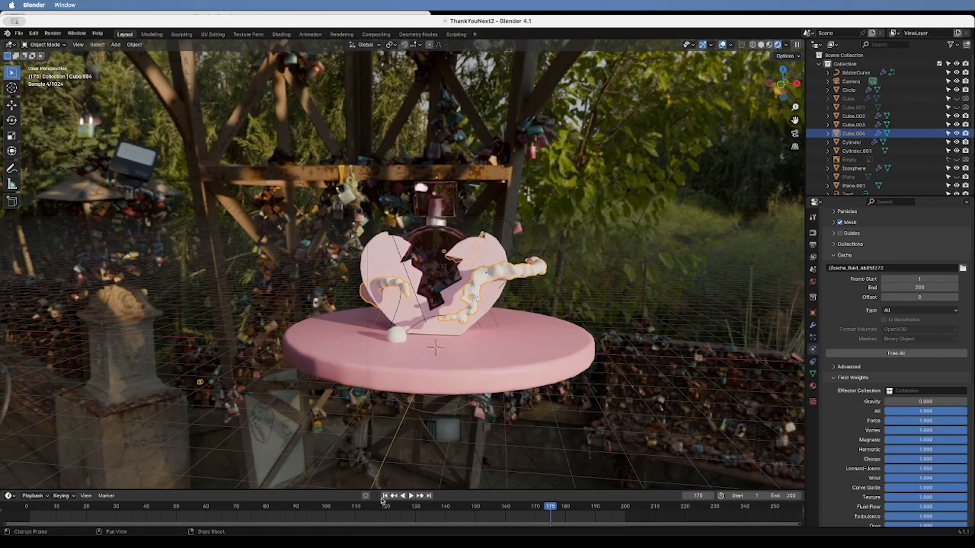
click(411, 496)
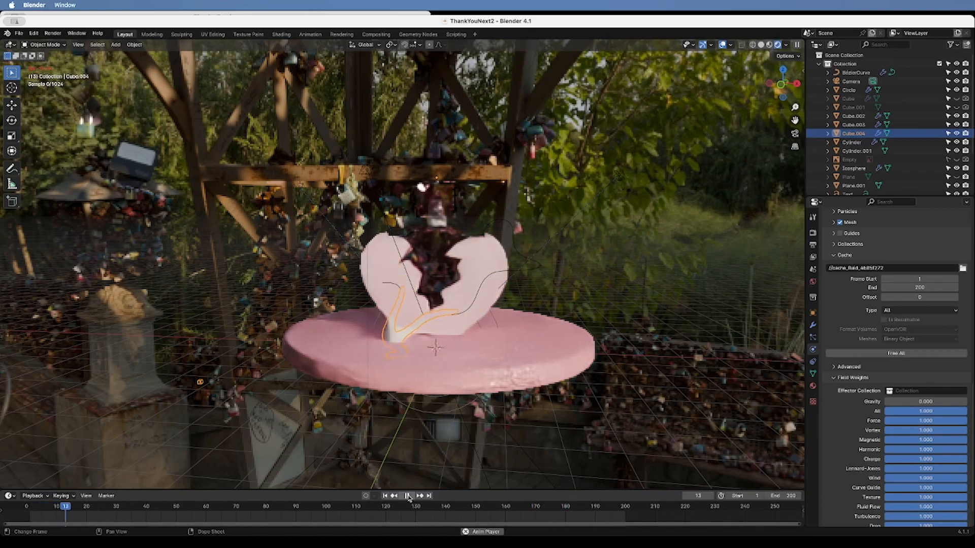
click(409, 496)
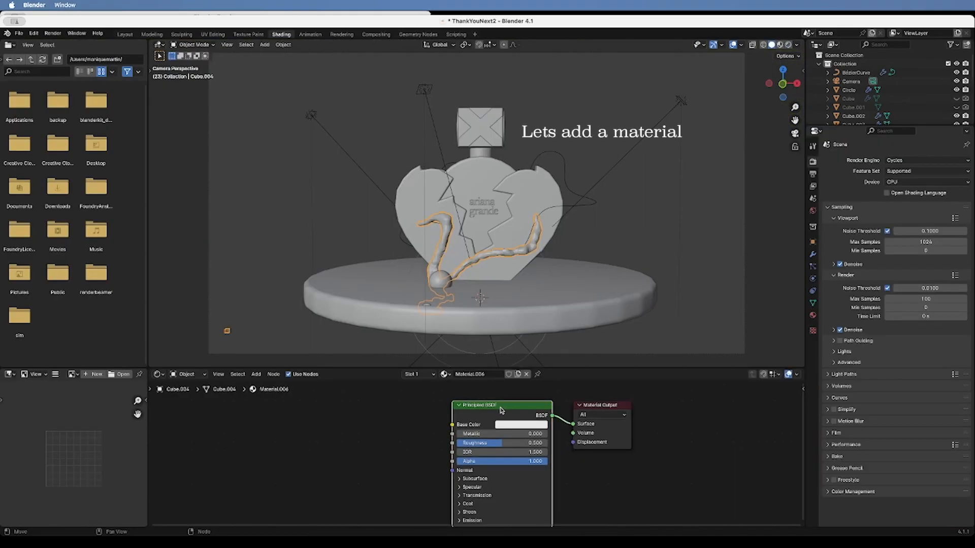
Replace the liquid material's Principled BSDF with a Glass BSDF connected to the Material Output's Surface
drag(499, 405, 402, 405)
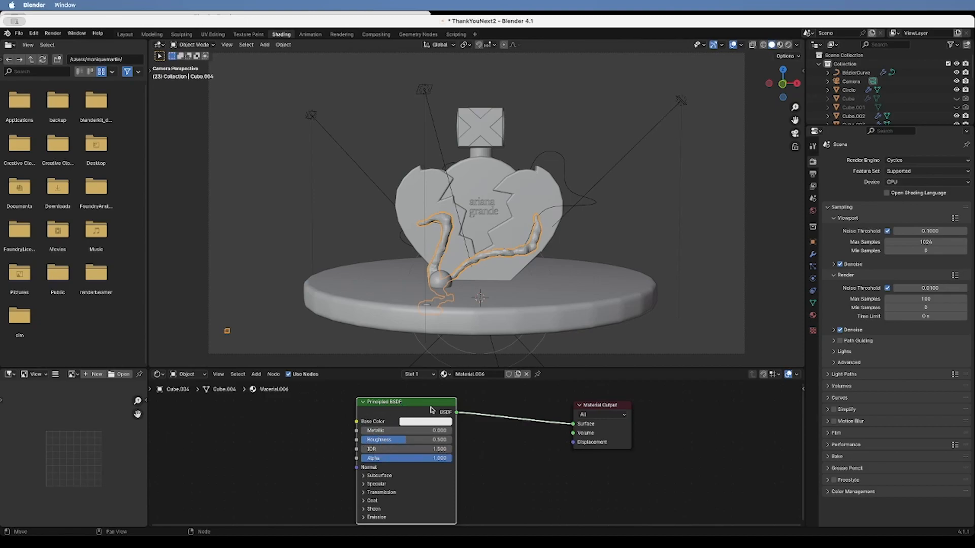
key(x)
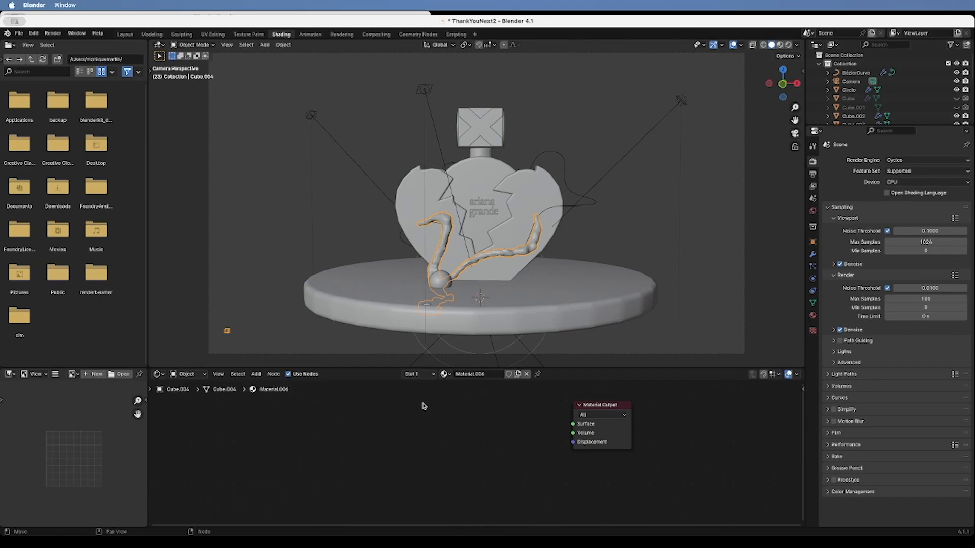
key(shift+a)
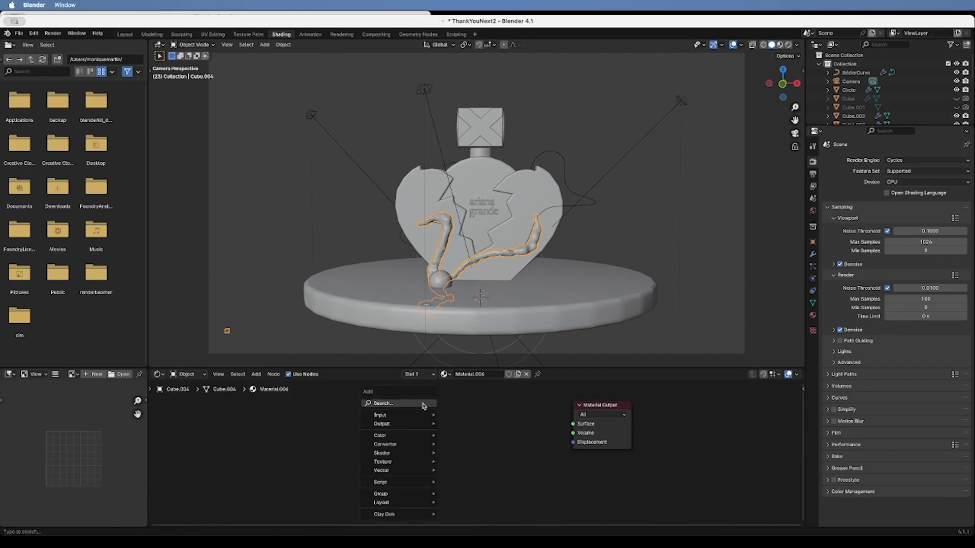
click(421, 403)
text(glass)
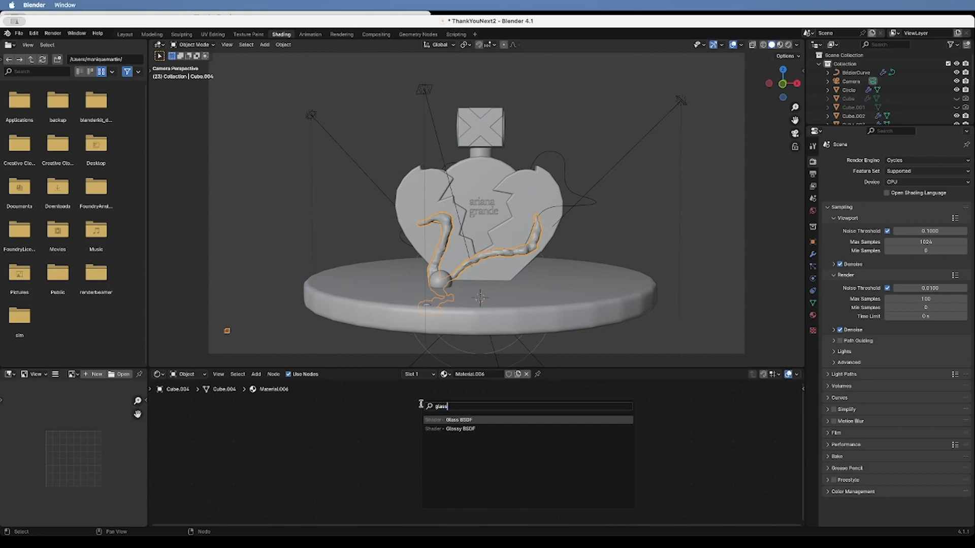
click(447, 418)
click(461, 419)
drag(522, 429, 572, 424)
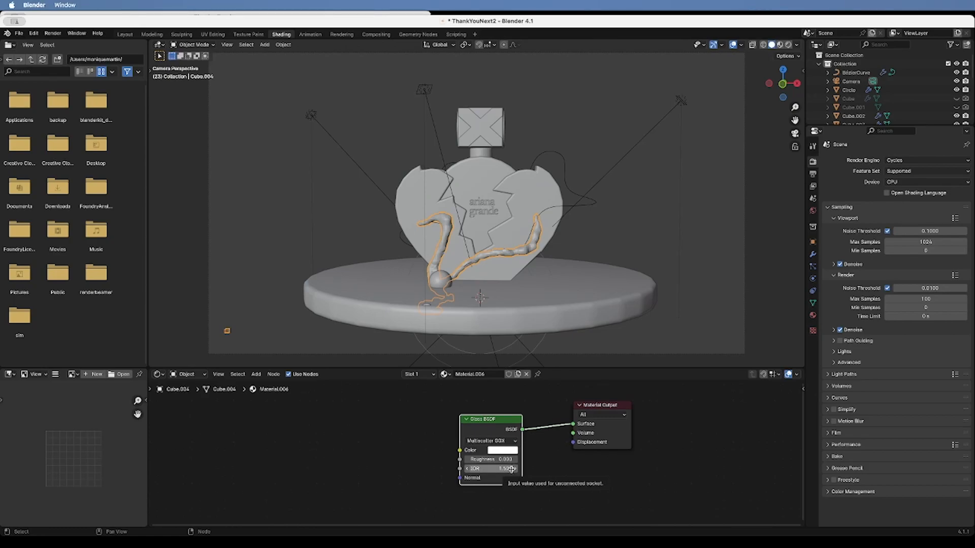
Apply Shade Smooth to the liquid mesh
right_click(445, 250)
click(445, 248)
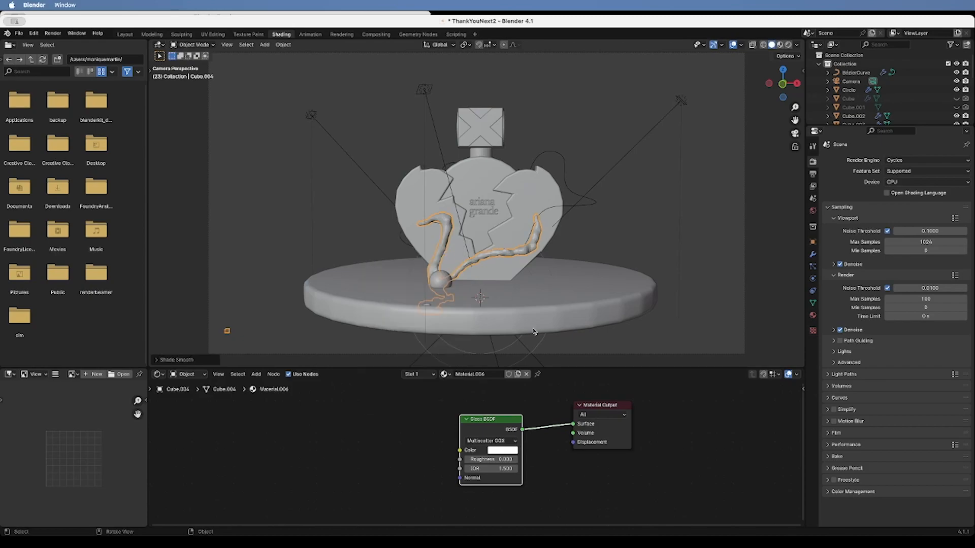
scroll(516, 325, down, 1)
click(795, 134)
Set the Glass BSDF's IOR to 1.33 and preview it in rendered shading, spacing the two nodes apart
click(506, 468)
text(1.33)
key(Return)
click(788, 45)
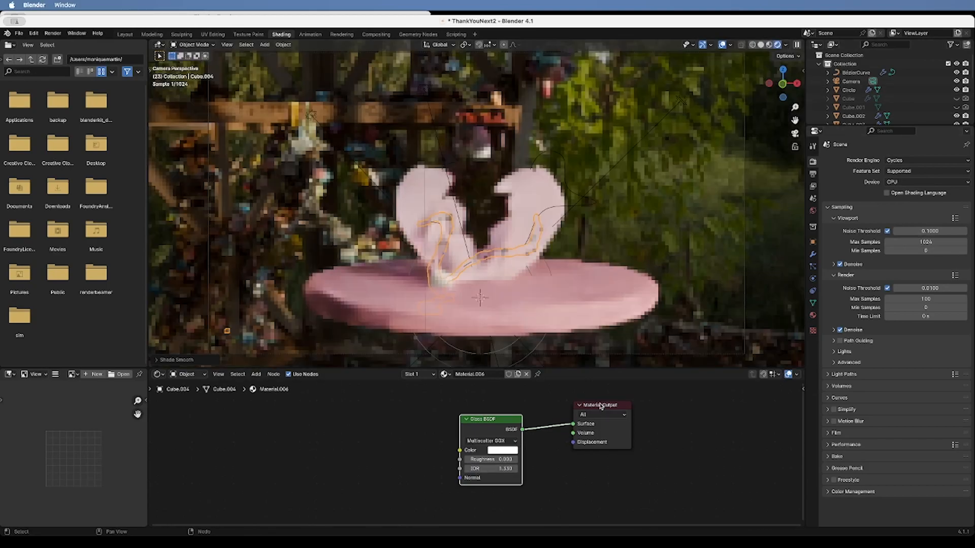
drag(601, 406, 607, 423)
drag(500, 419, 450, 406)
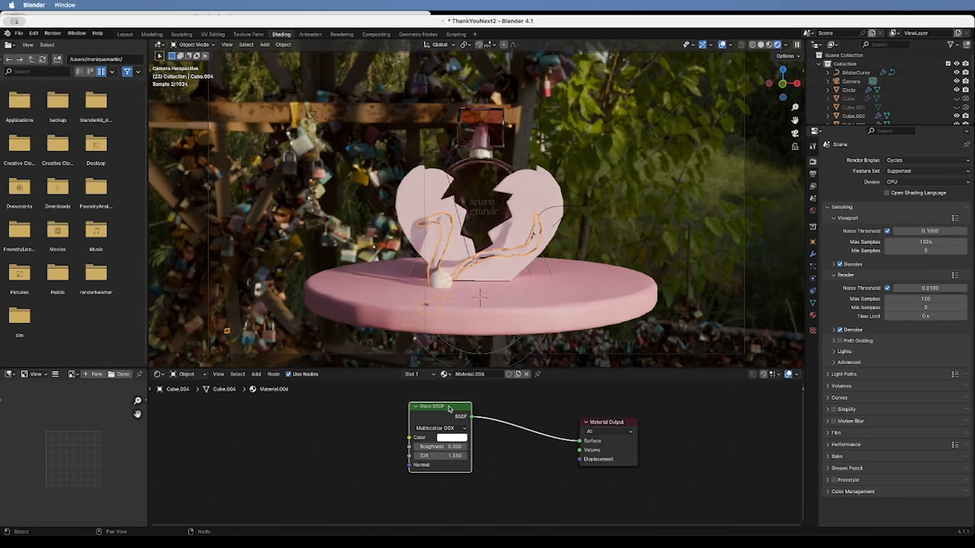
Tint the Glass BSDF's color a very pale pink
click(452, 437)
drag(477, 345, 476, 348)
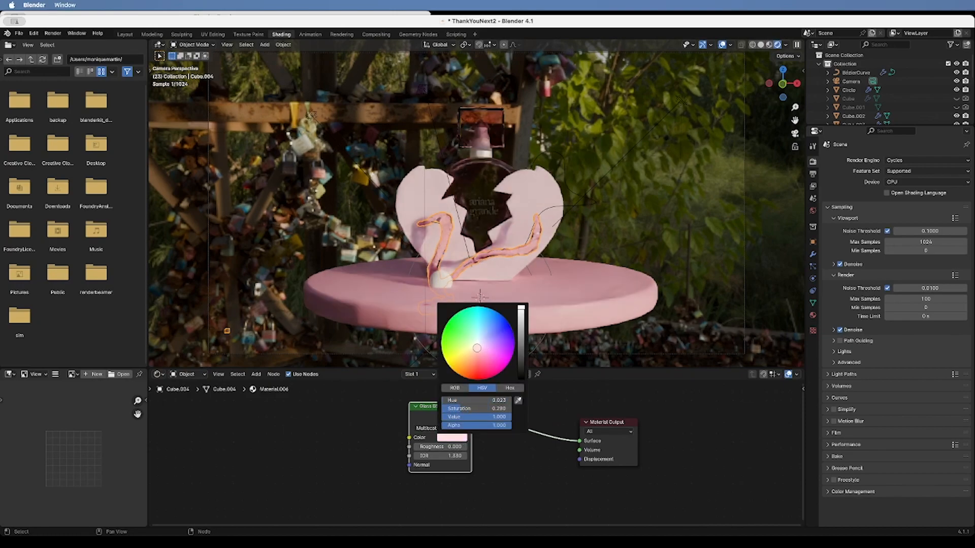
drag(476, 348, 476, 348)
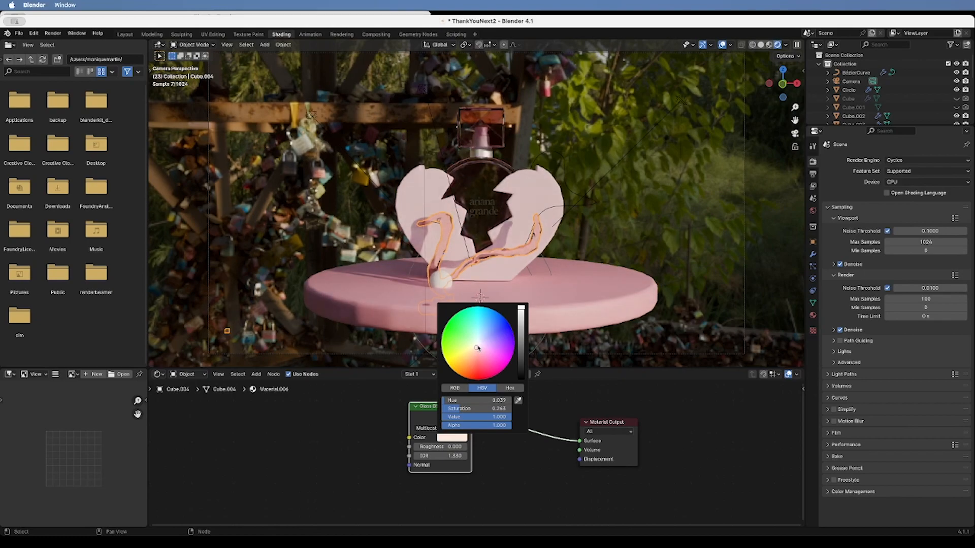
drag(477, 348, 478, 345)
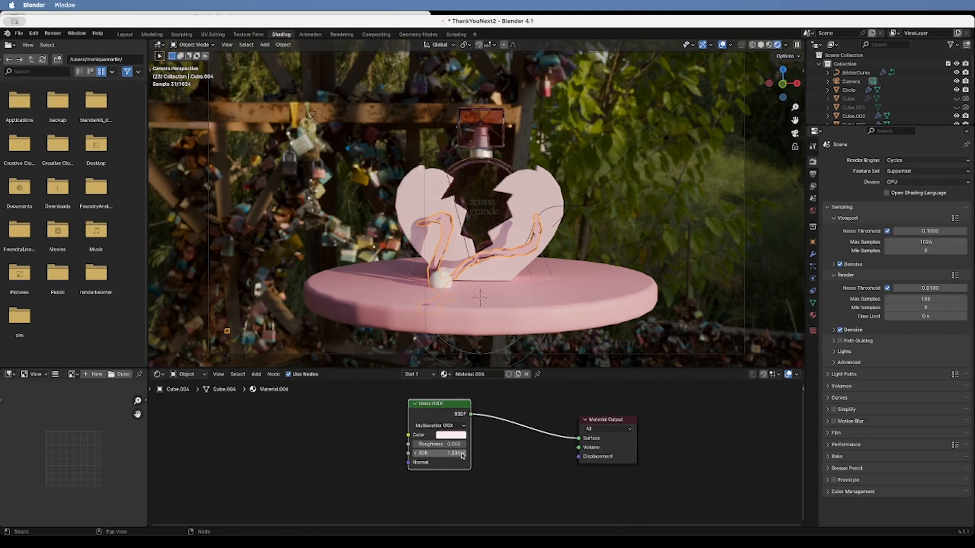
Set the Cycles render device to GPU Compute and save the file
click(926, 182)
click(909, 193)
key(super+s)
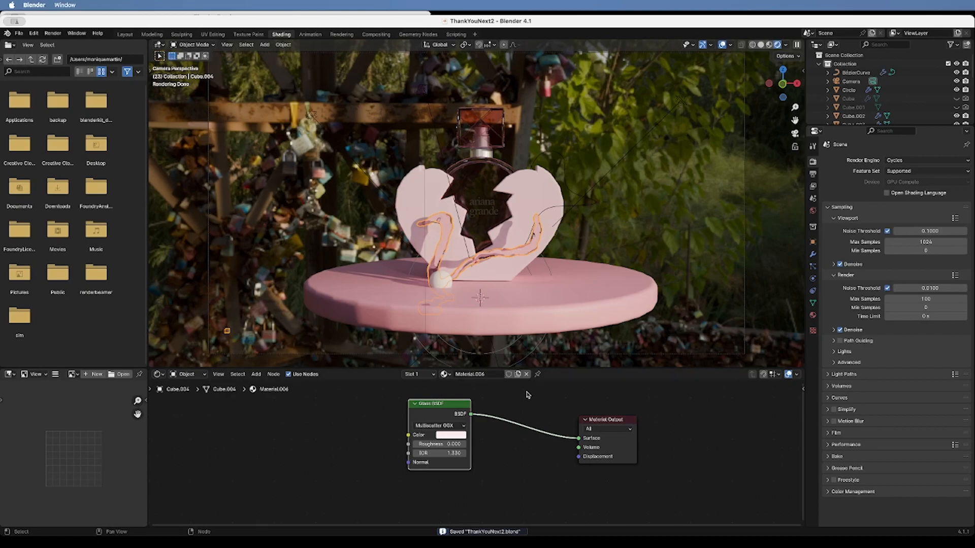
Switch to the Layout workspace and hide the icosphere emitter in the viewport
drag(775, 94, 815, 78)
mouse_move(746, 120)
mouse_down()
mouse_move(749, 109)
mouse_move(736, 105)
mouse_up()
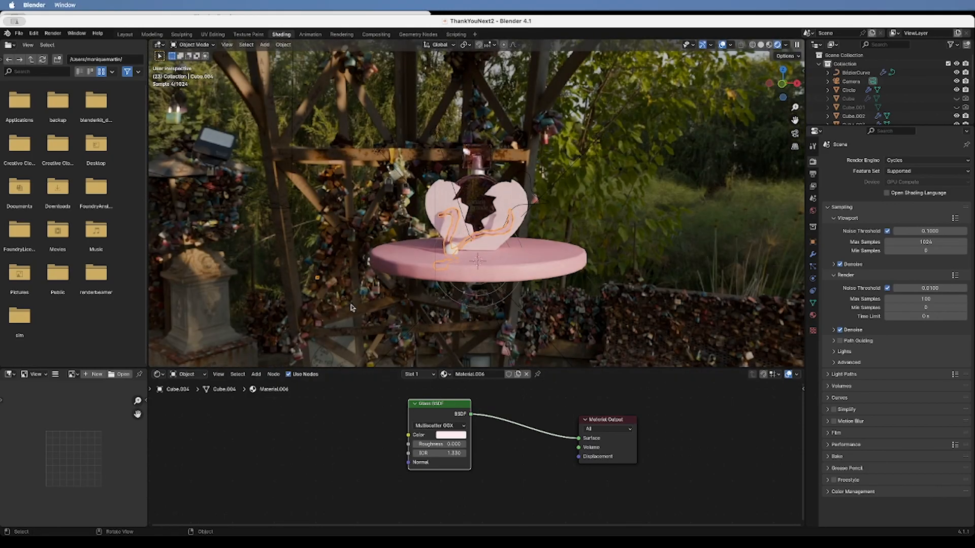
click(125, 35)
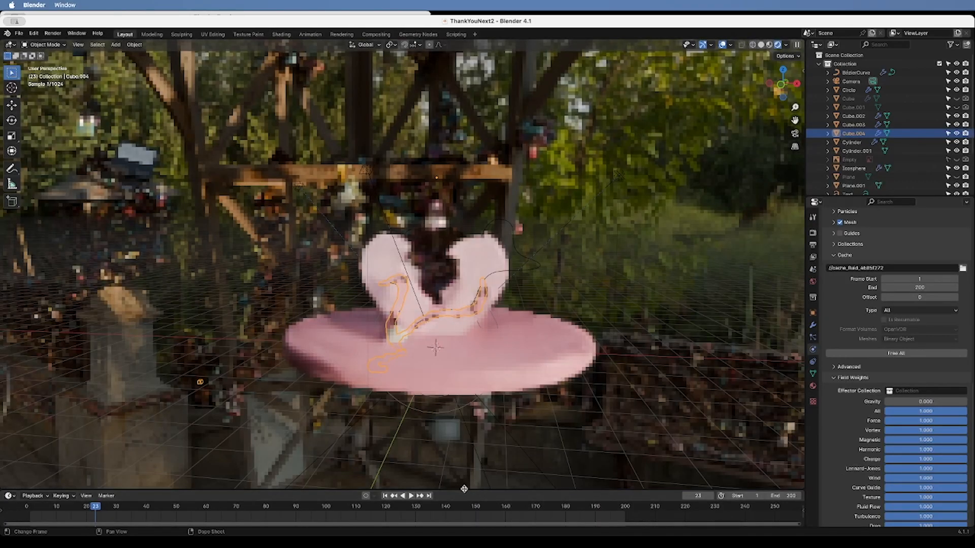
click(399, 338)
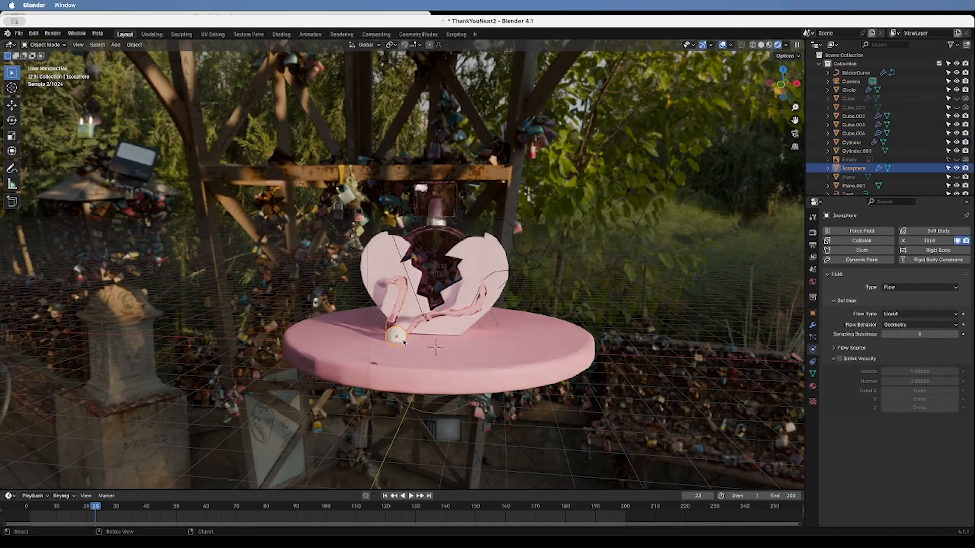
click(957, 169)
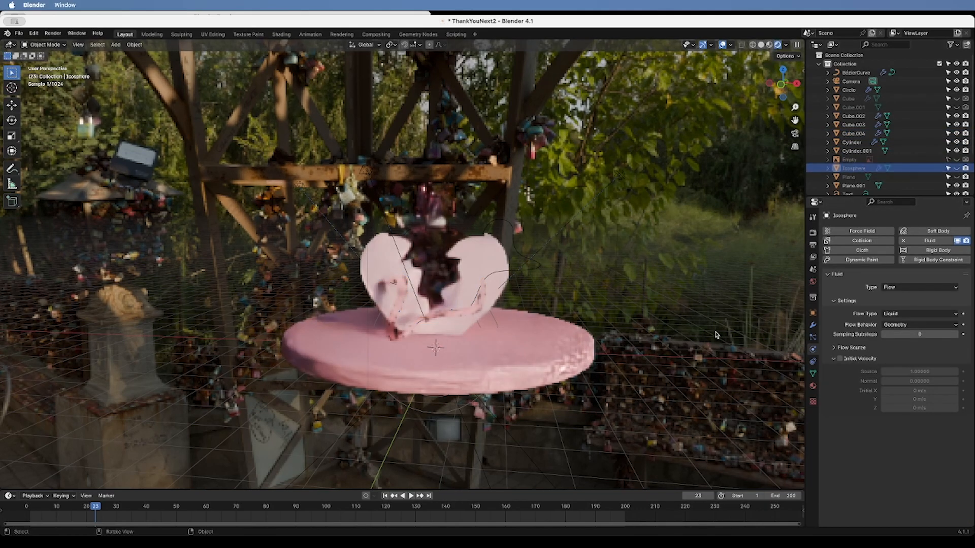
Play the liquid simulation in rendered shading, pause it at frame 49 and save the file
click(410, 496)
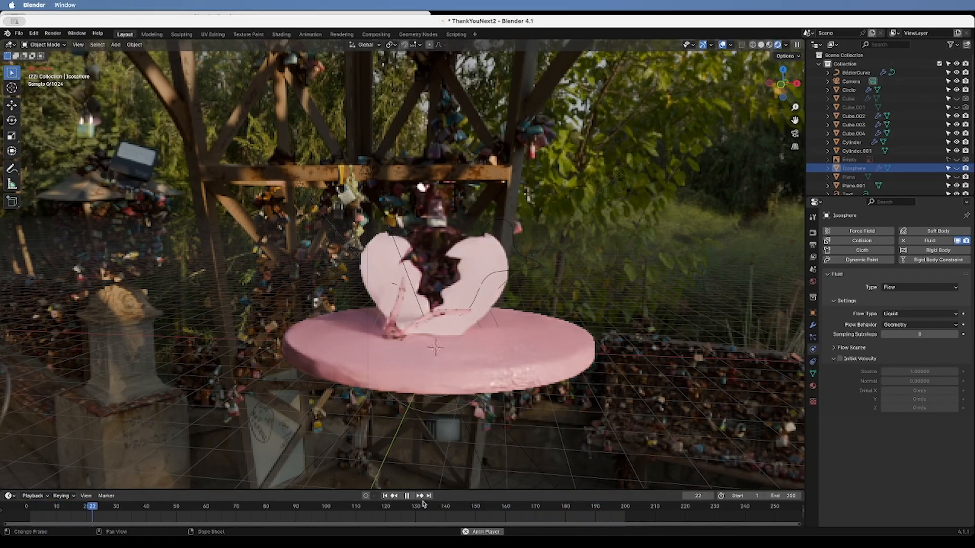
click(407, 496)
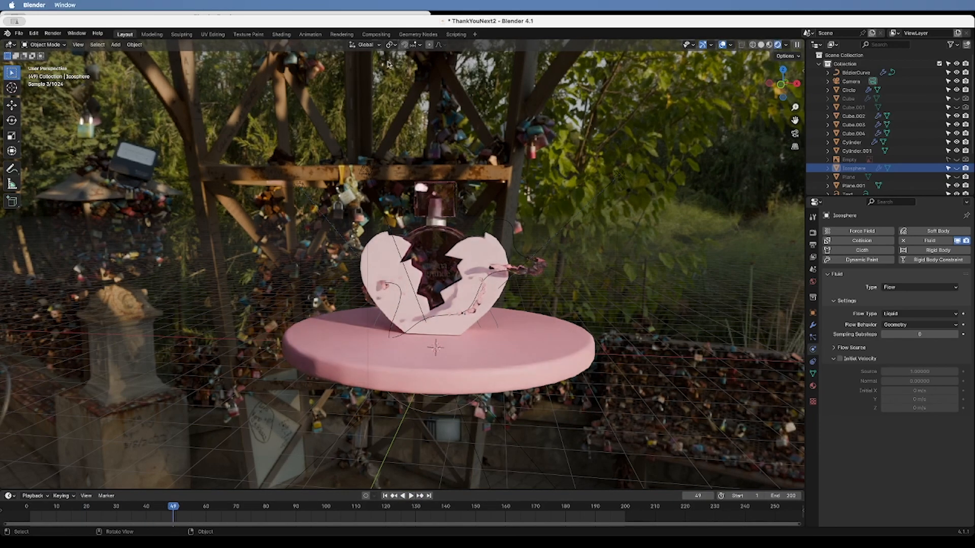
key(super+s)
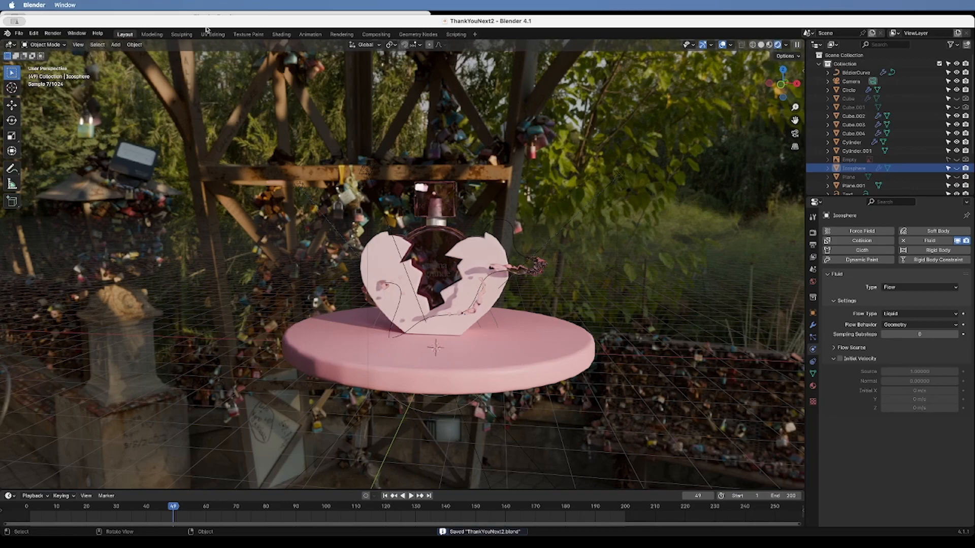
Exclude the icosphere emitter from renders and play the simulation through the camera view, returning to frame 1
click(966, 169)
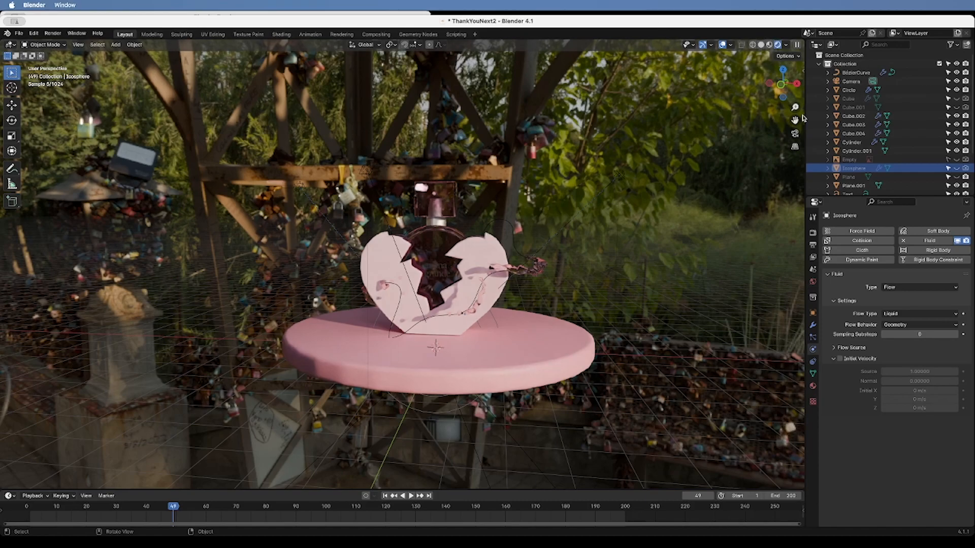
click(796, 135)
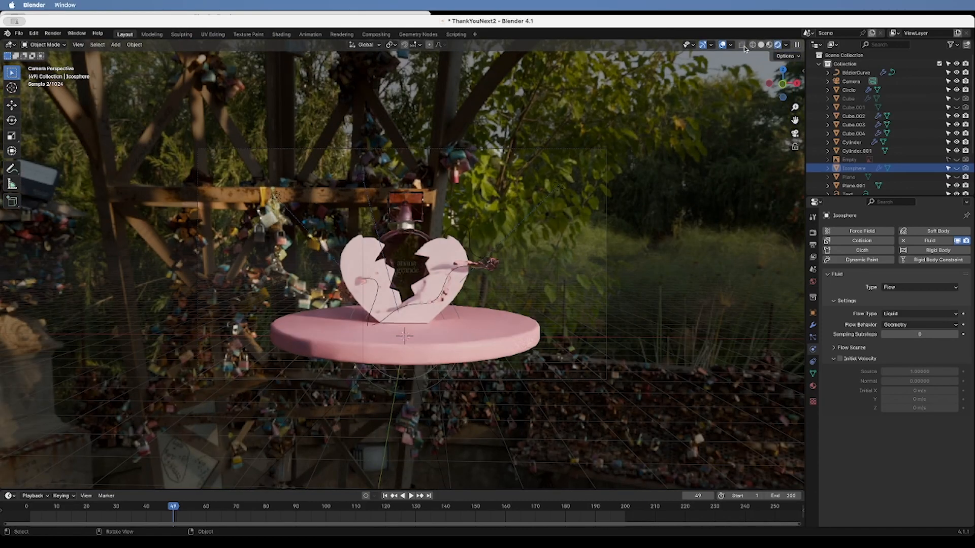
click(412, 497)
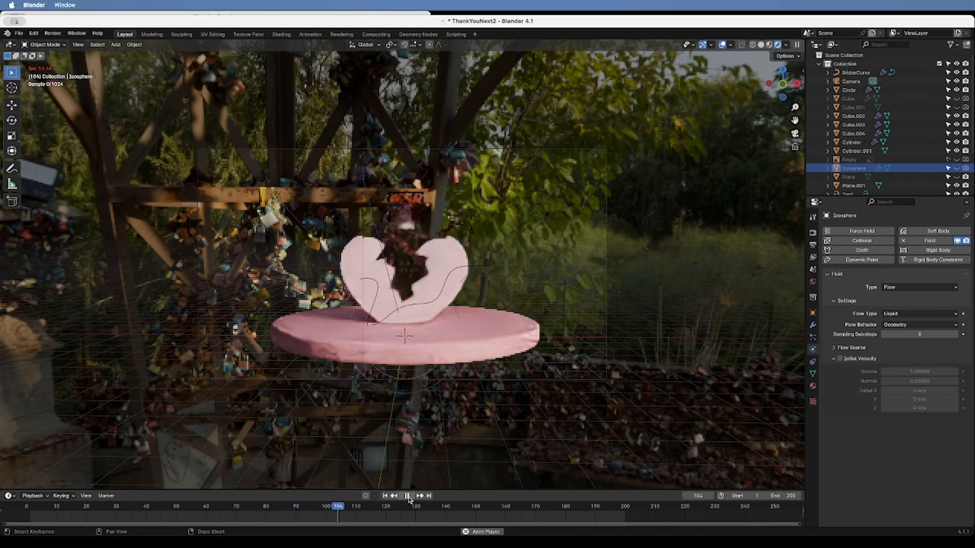
click(407, 498)
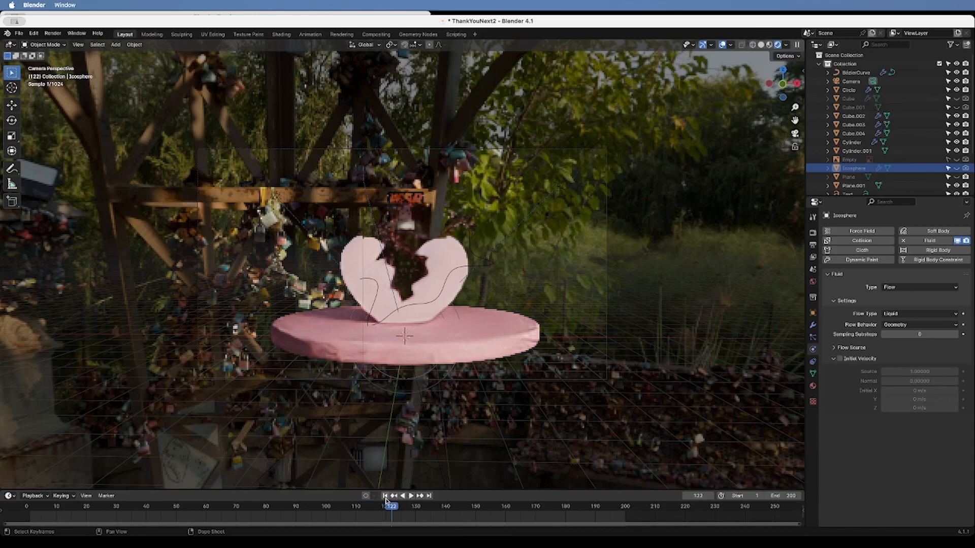
click(385, 496)
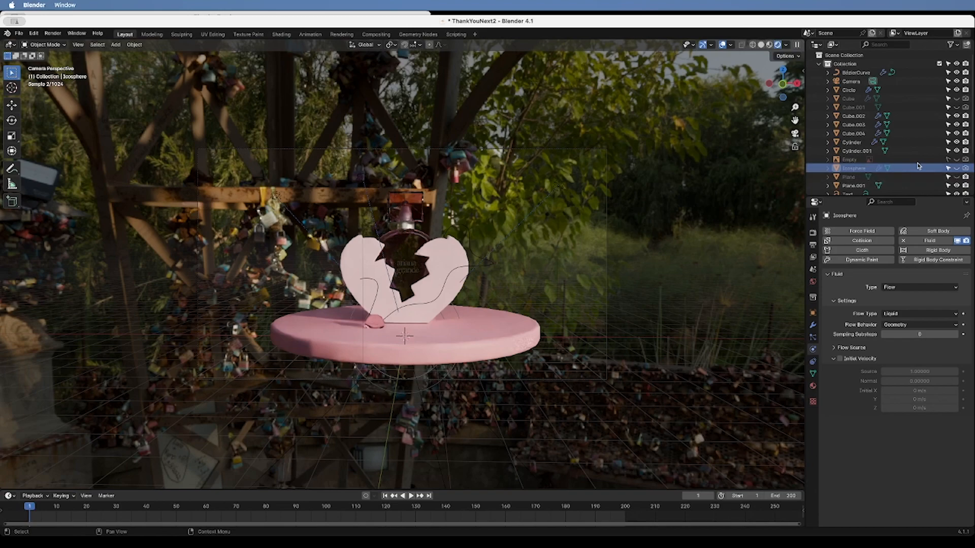
Unhide the icosphere emitter in the viewport and select the liquid domain mesh in solid shading
click(958, 168)
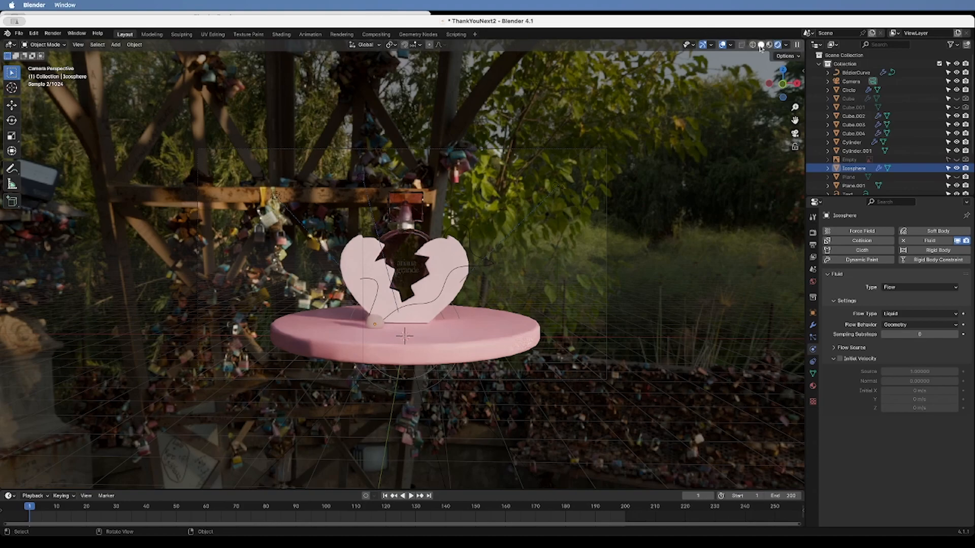
key(z)
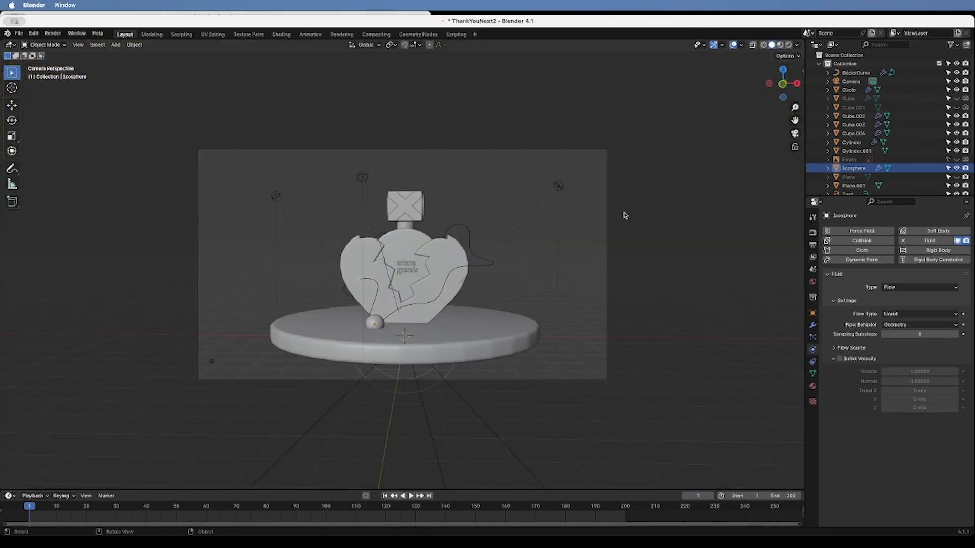
click(376, 324)
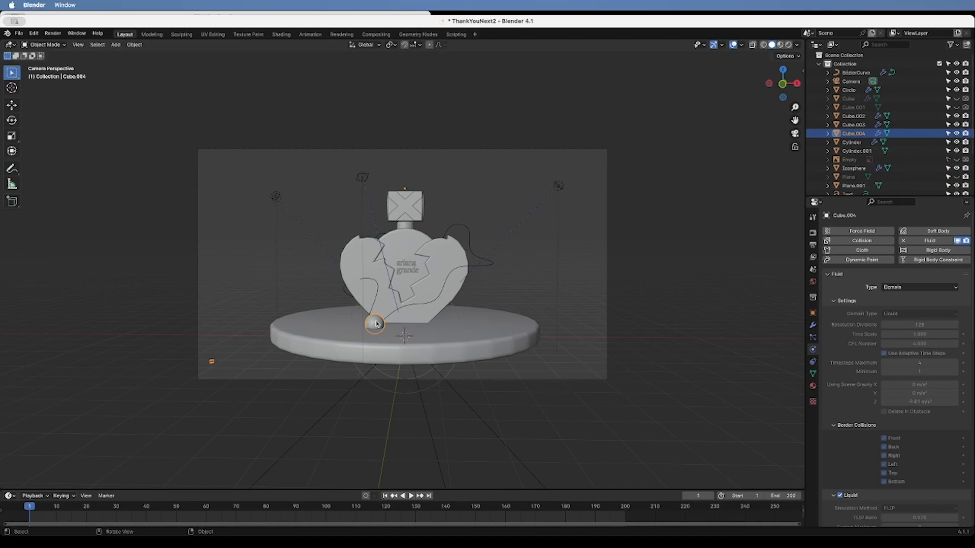